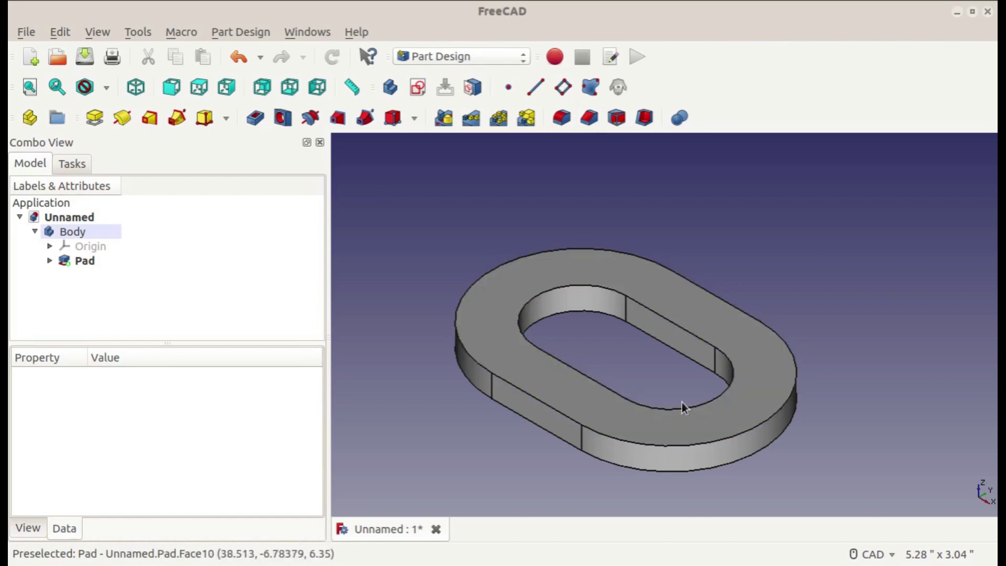
Open the pad's base sketch to review its geometry and constraints, and close it without changes.
left_click(49, 261)
double_click(94, 277)
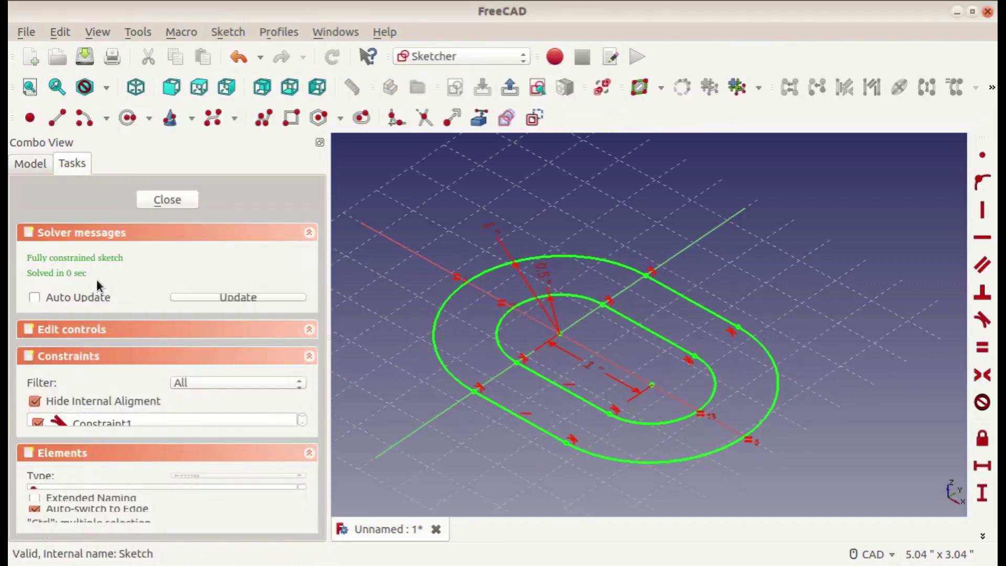
left_click(180, 200)
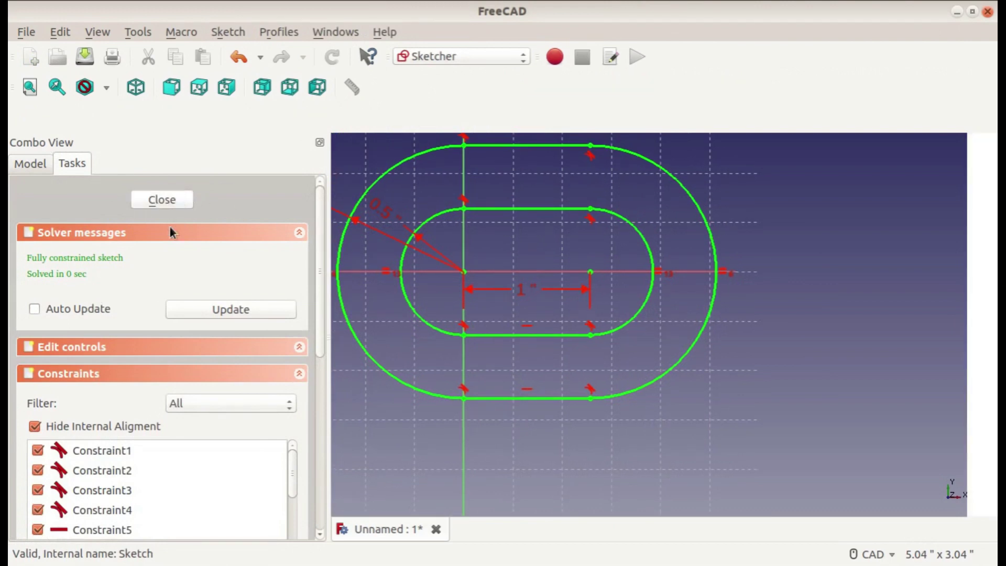
middle_click_drag(547, 348, 607, 343)
scroll(608, 345, "down", 4)
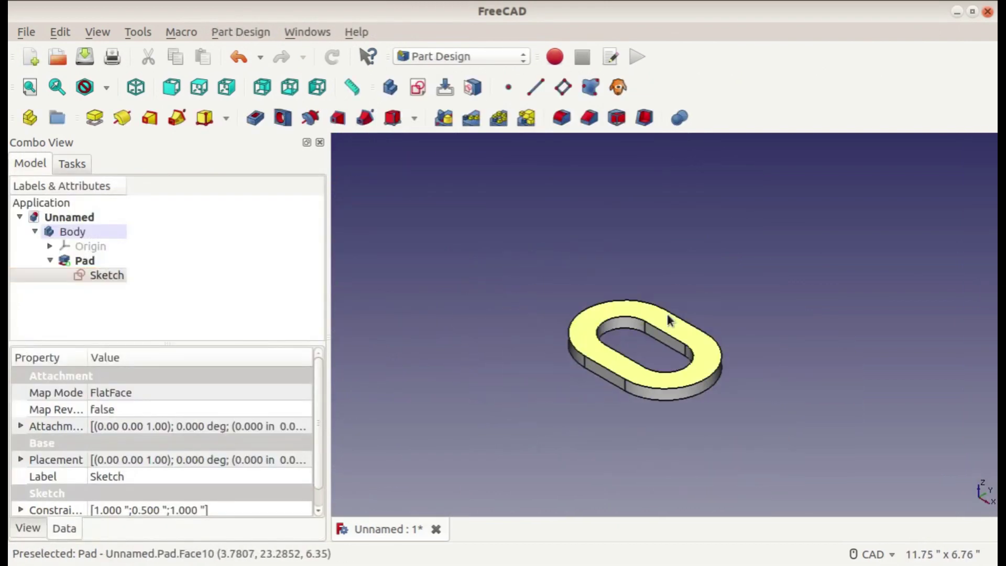
scroll(668, 328, "up", 4)
scroll(671, 330, "up", 2)
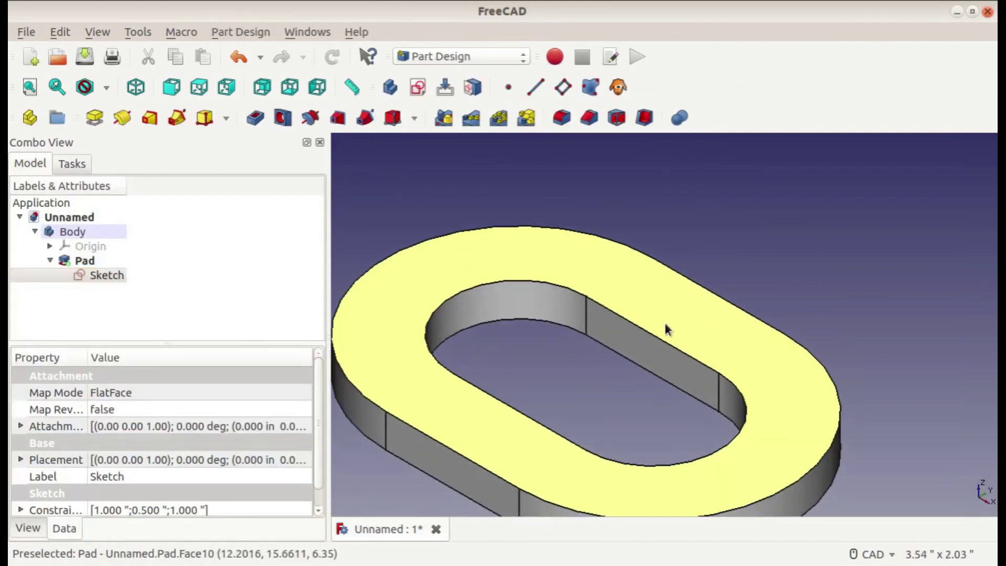
middle_click_drag(611, 317, 670, 267)
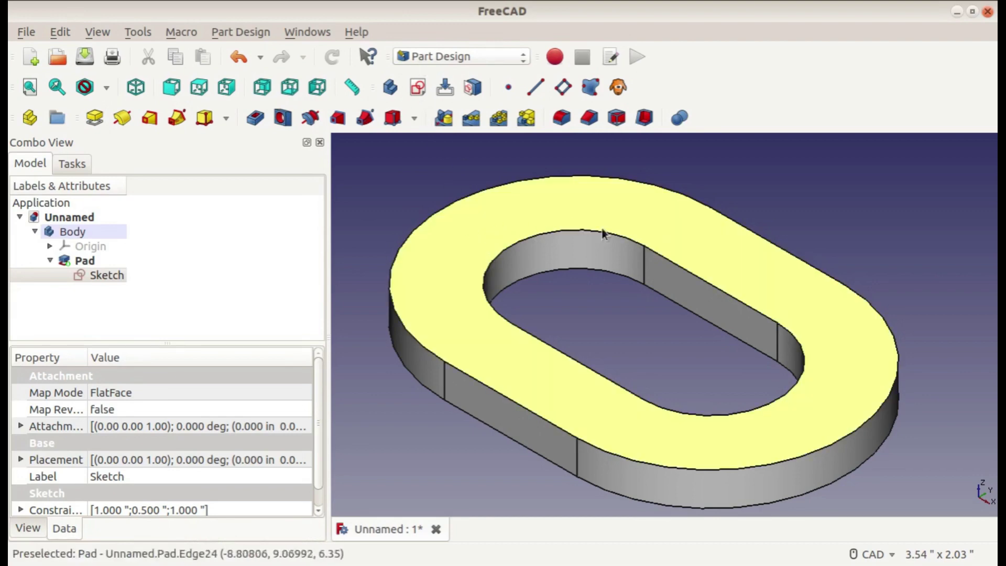
Start a sketch on the pad's top face and draw a circle of about 77 thou radius on the horizontal axis, about 0.63" left of the origin.
left_click(696, 247)
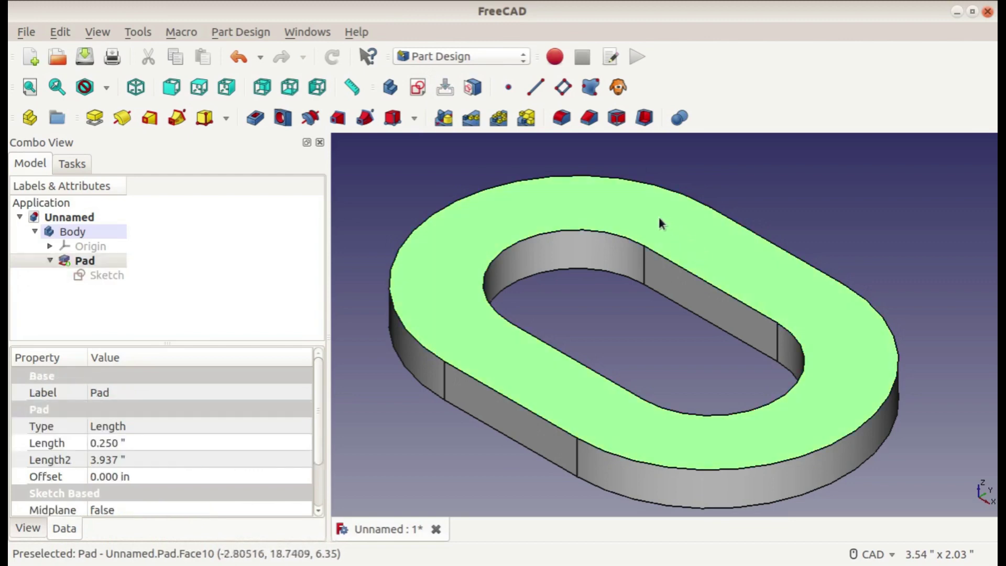
left_click(420, 87)
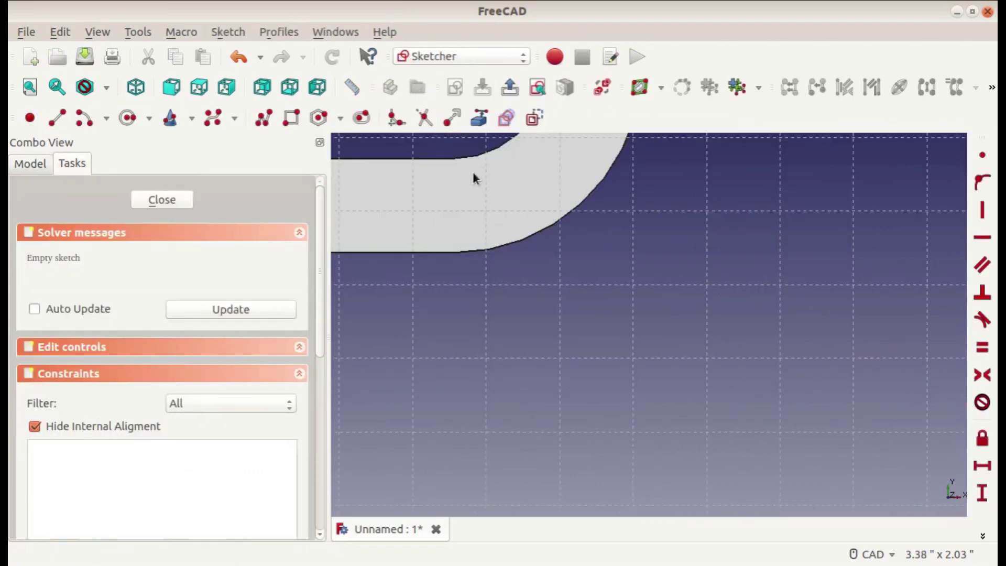
scroll(551, 254, "down", 5)
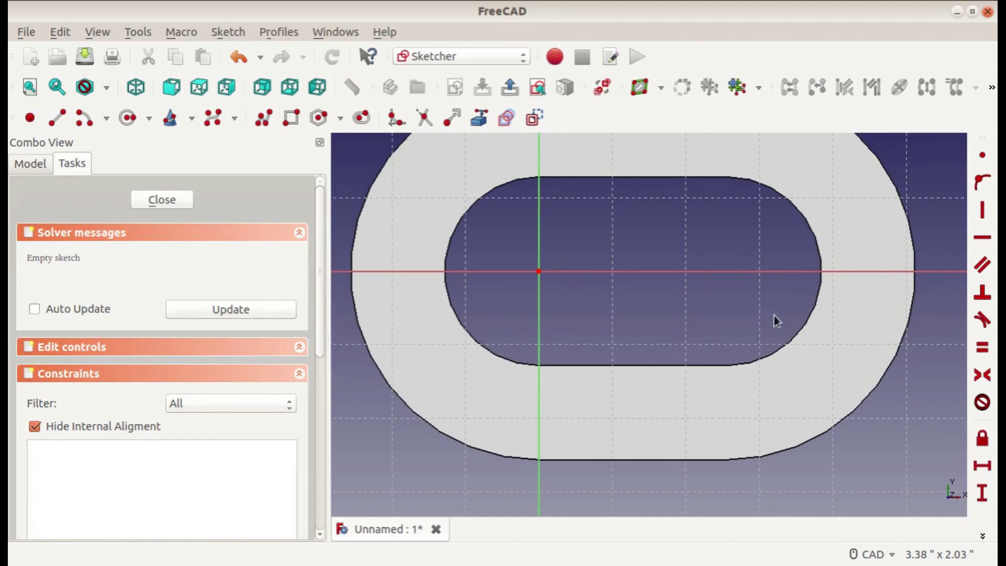
left_click(124, 118)
middle_click_drag(440, 221, 456, 227)
left_click(438, 276)
left_click(452, 278)
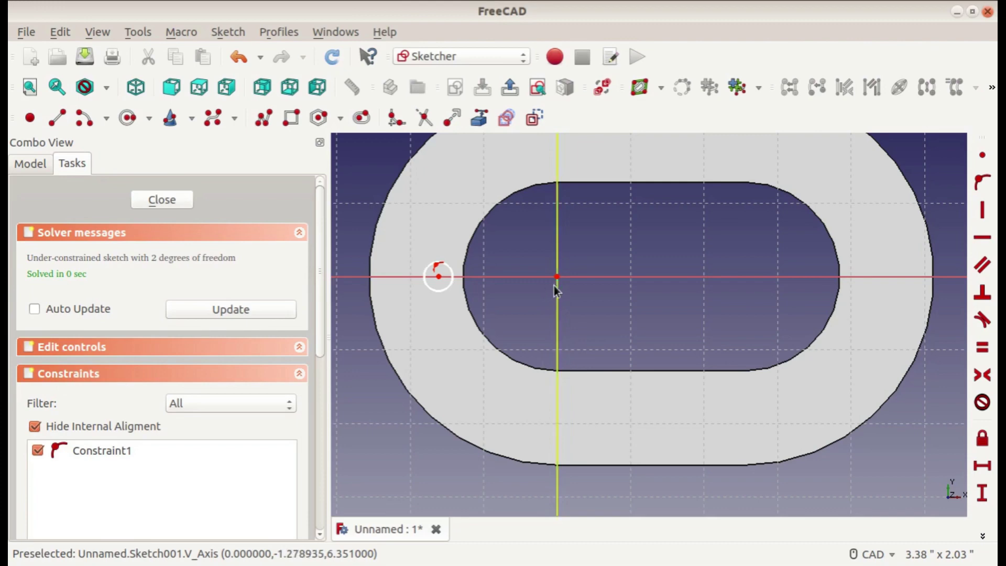
Constrain the horizontal distance between the circle's center and the origin to 0.625".
left_click(984, 465)
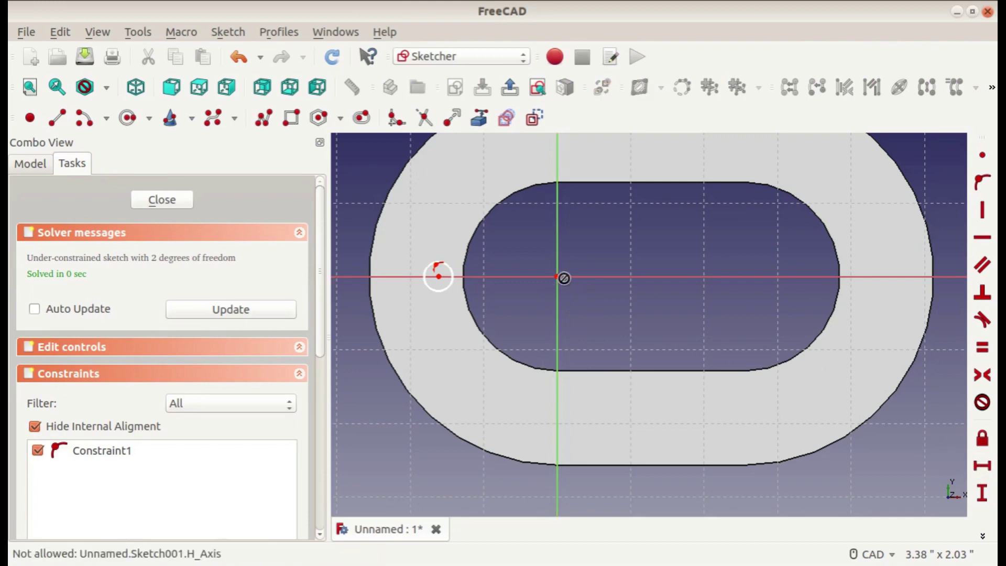
left_click(438, 276)
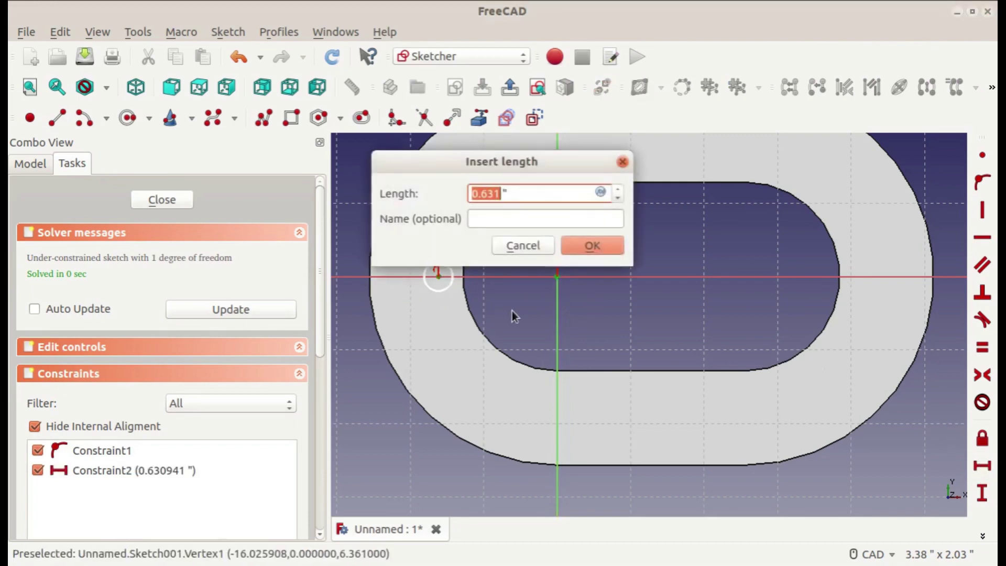
type("0.625")
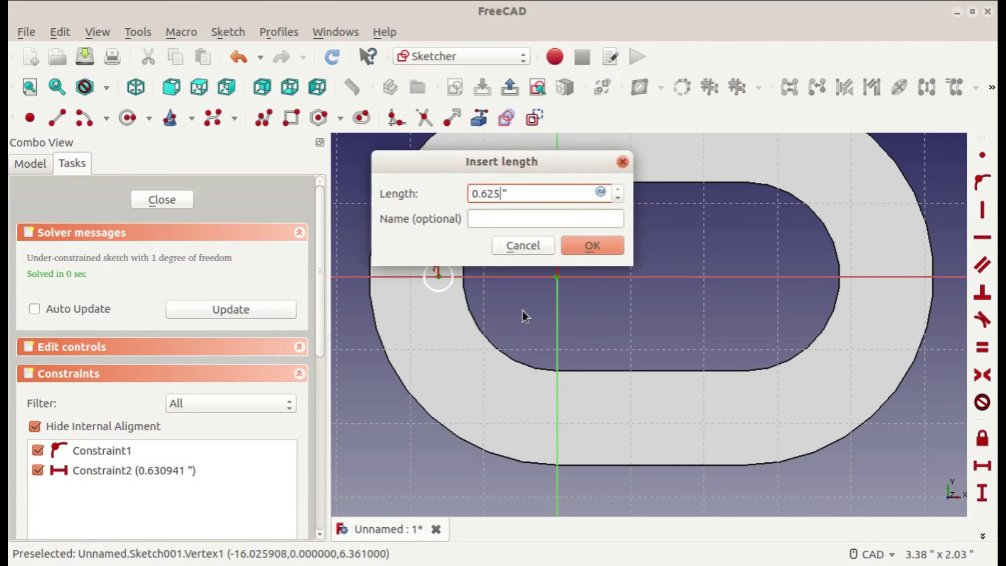
key("Return")
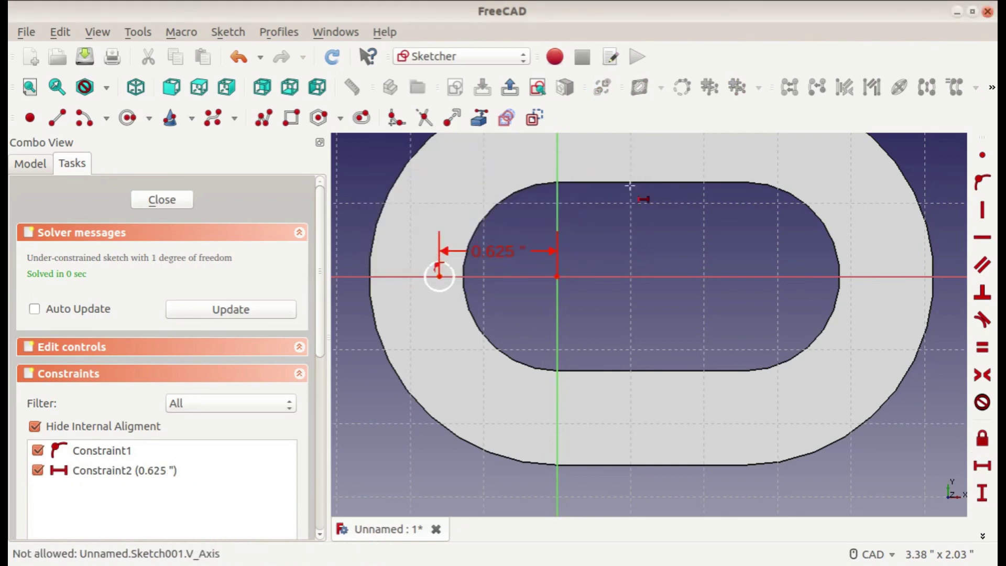
Constrain the circle's radius to 62.5 thou and move both dimension labels clear of the circle.
left_click(983, 536)
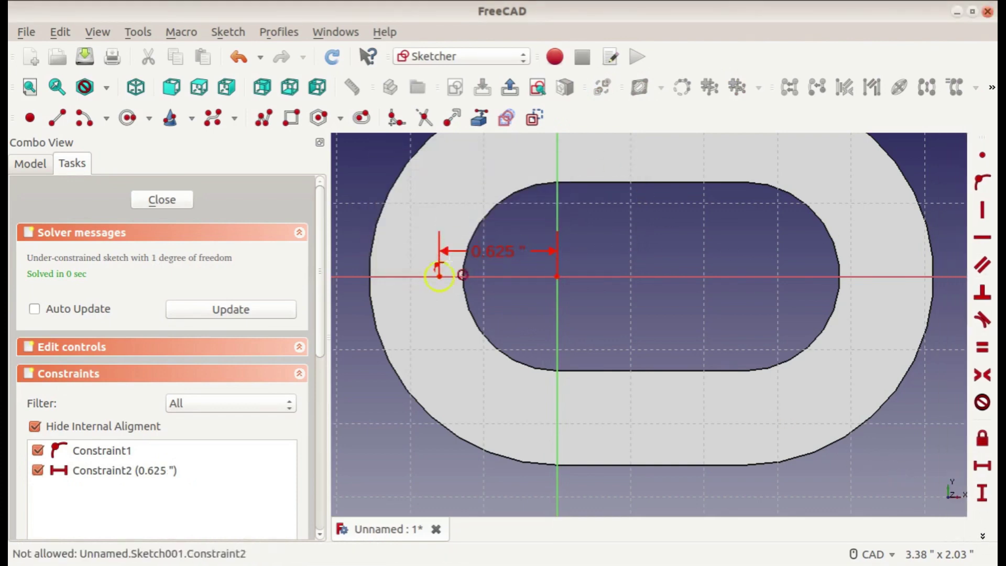
left_click(425, 265)
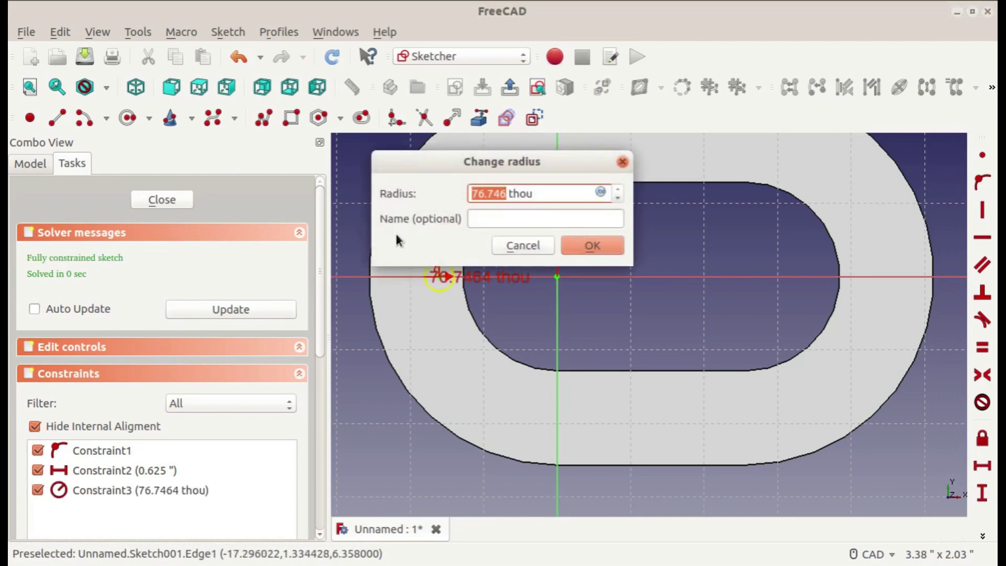
type("62.")
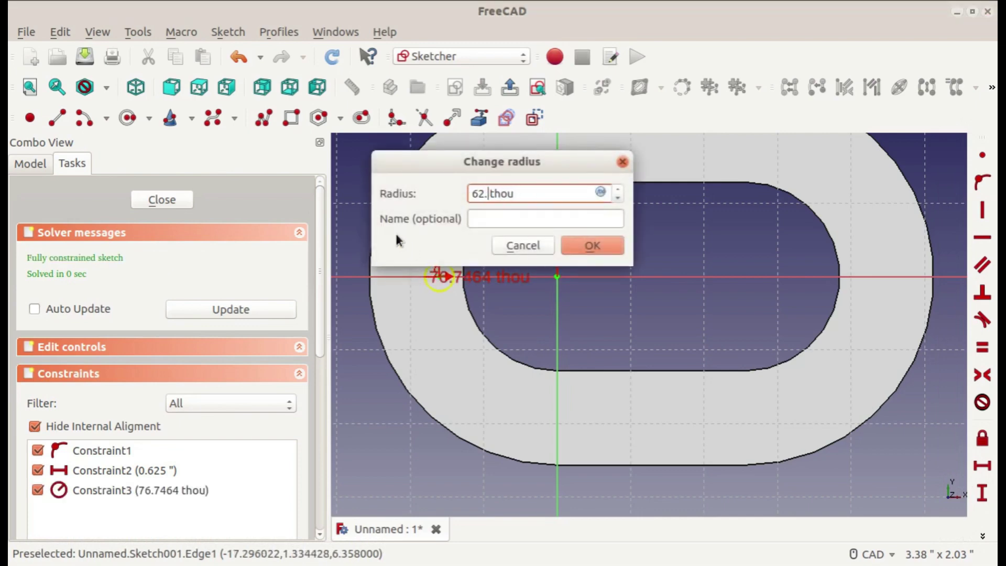
type("5")
key("Return")
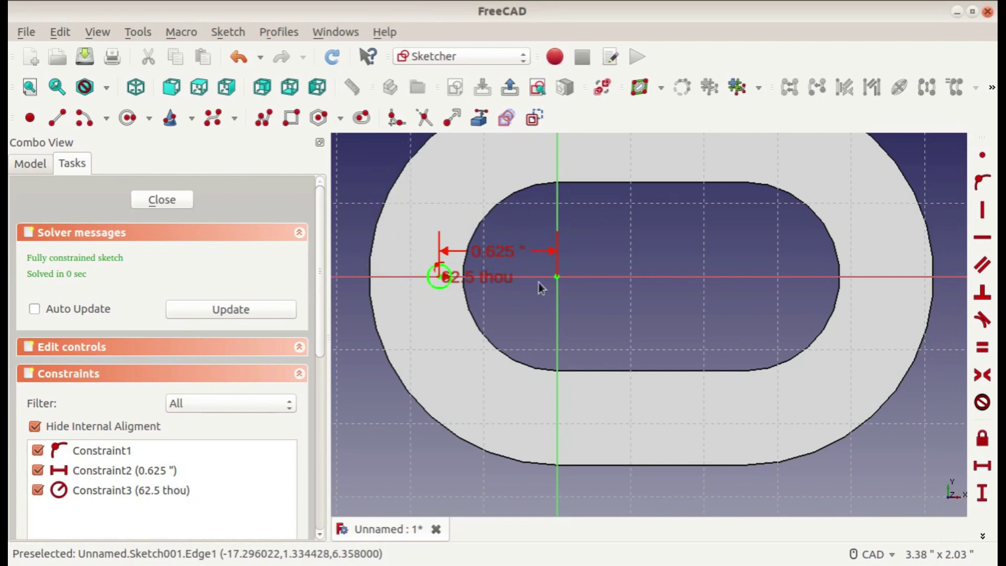
left_click_drag(492, 278, 383, 233)
left_click_drag(500, 251, 497, 239)
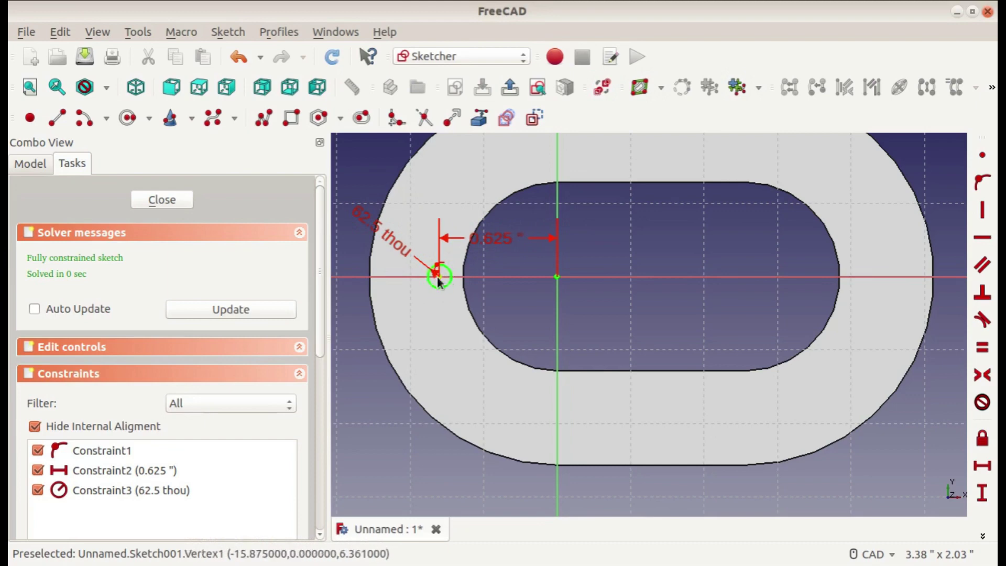
Close the circle sketch and cut it through the pad with a Pocket of type Through all.
left_click(162, 199)
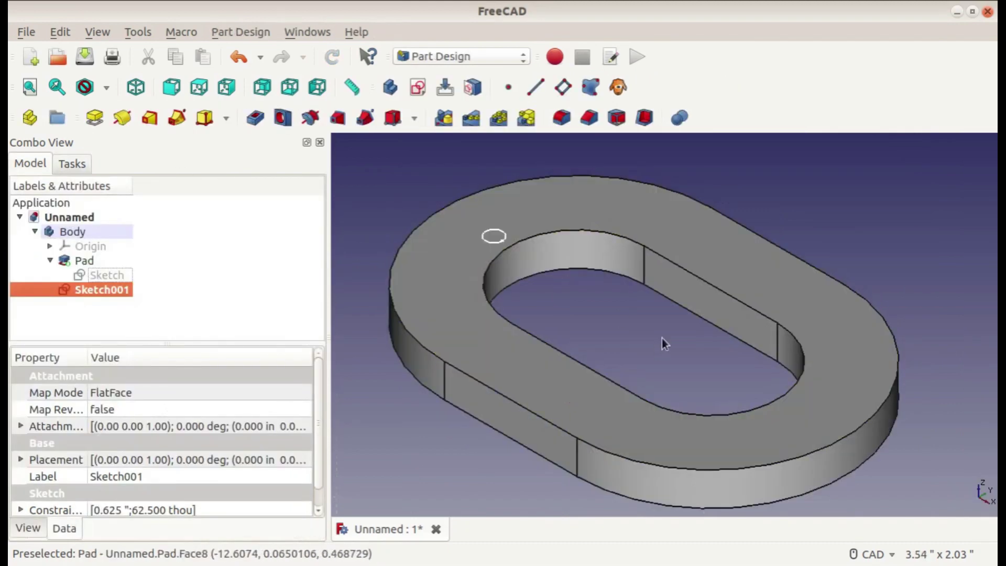
left_click(280, 118)
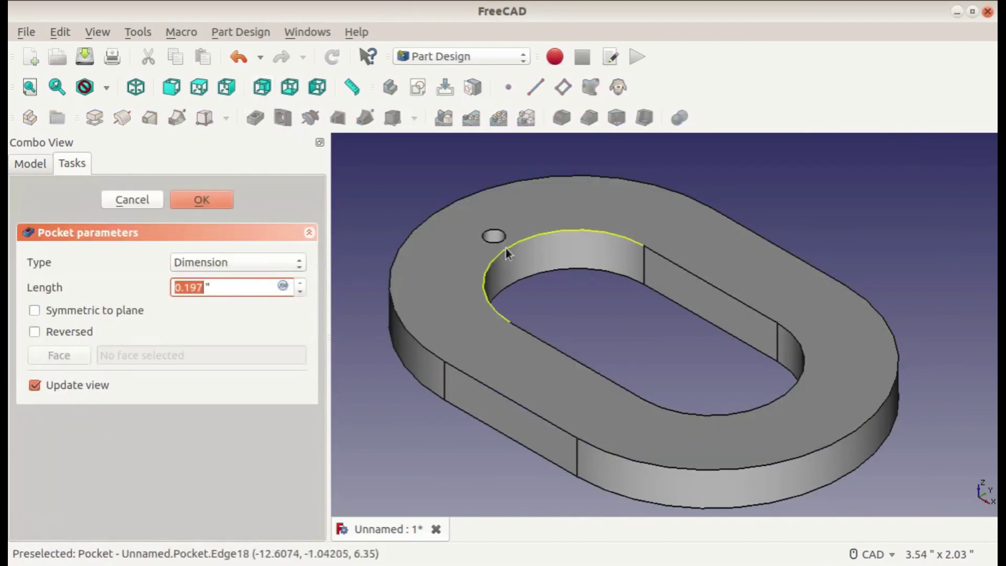
left_click(194, 262)
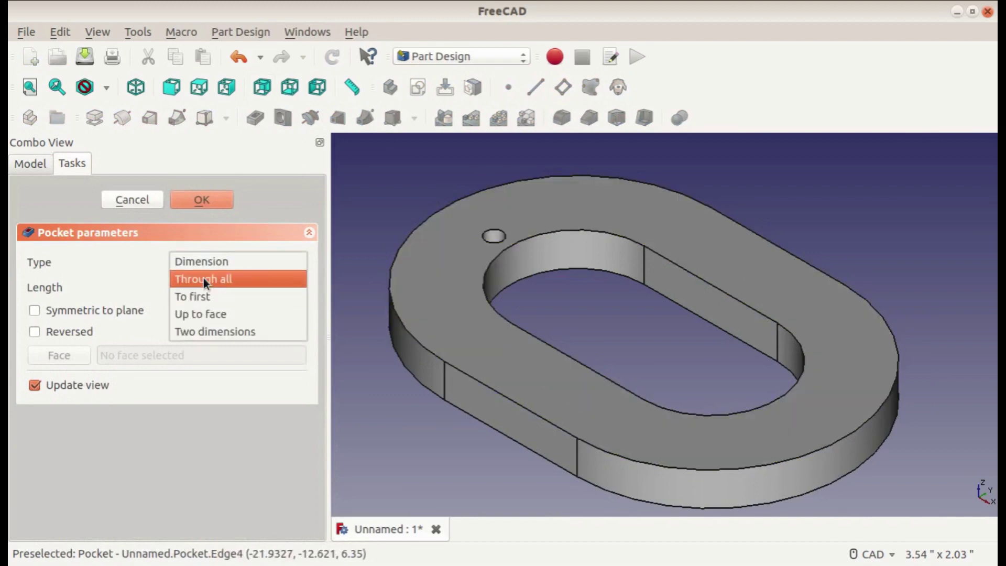
left_click(203, 277)
left_click(199, 195)
Inspect the new hole and the surrounding ring from several angles, up close and from farther away.
middle_click_drag(494, 234, 579, 404)
scroll(459, 216, "up", 12)
middle_click_drag(466, 231, 752, 558)
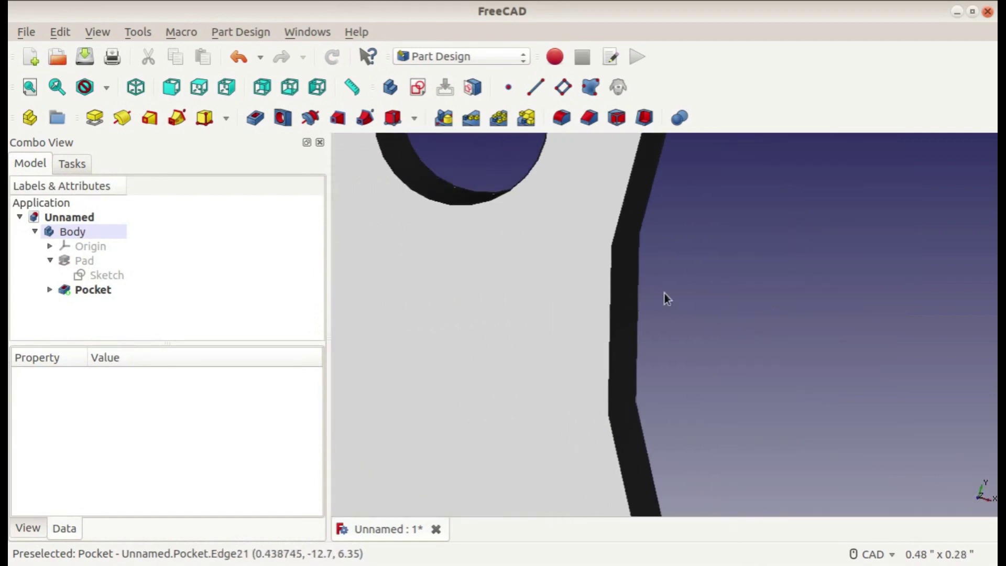
middle_click_drag(650, 257, 682, 481)
scroll(682, 480, "down", 2)
scroll(683, 471, "down", 14)
middle_click_drag(675, 445, 659, 310)
scroll(686, 391, "up", 6)
middle_click_drag(686, 392, 647, 280)
middle_click_drag(652, 321, 631, 255)
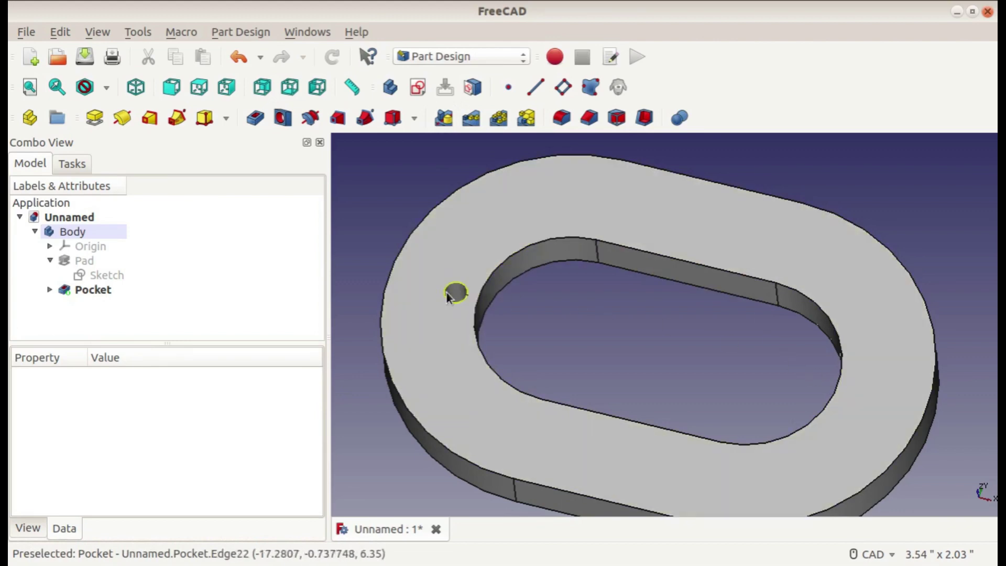
middle_click_drag(658, 328, 688, 296)
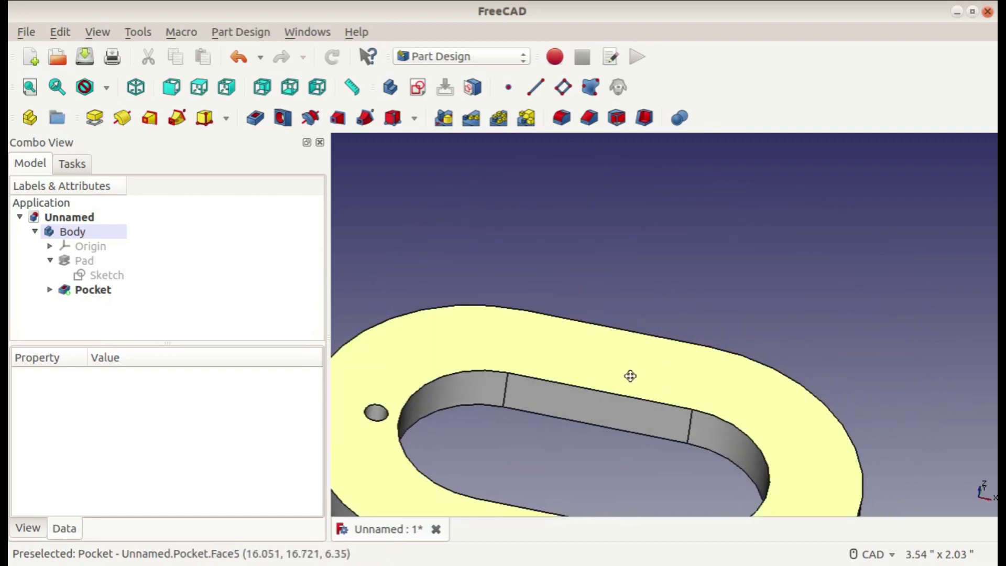
middle_click_drag(630, 376, 626, 304)
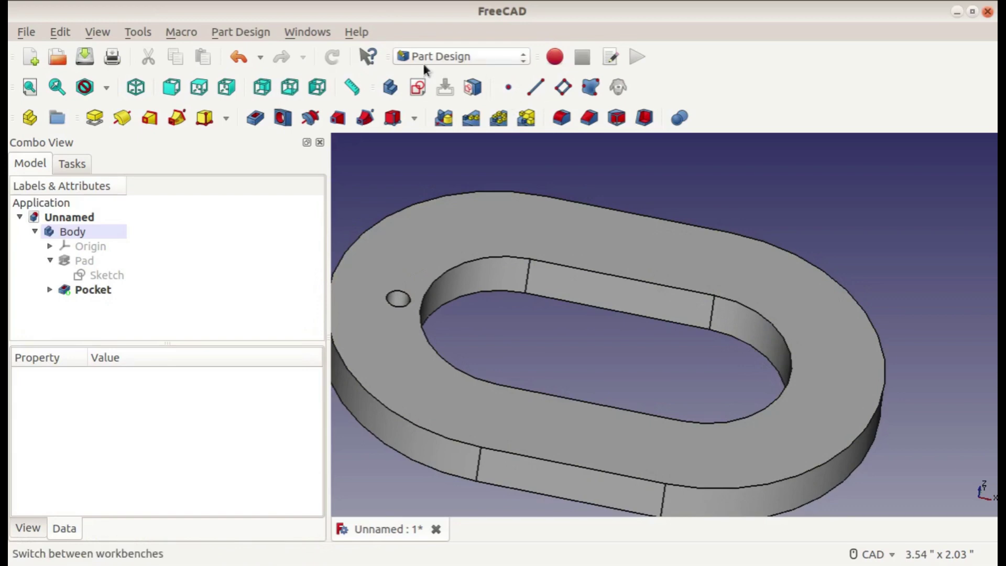
Switch to the Part workbench and create a Plane primitive 0.394" long and 0.394" wide.
left_click(414, 59)
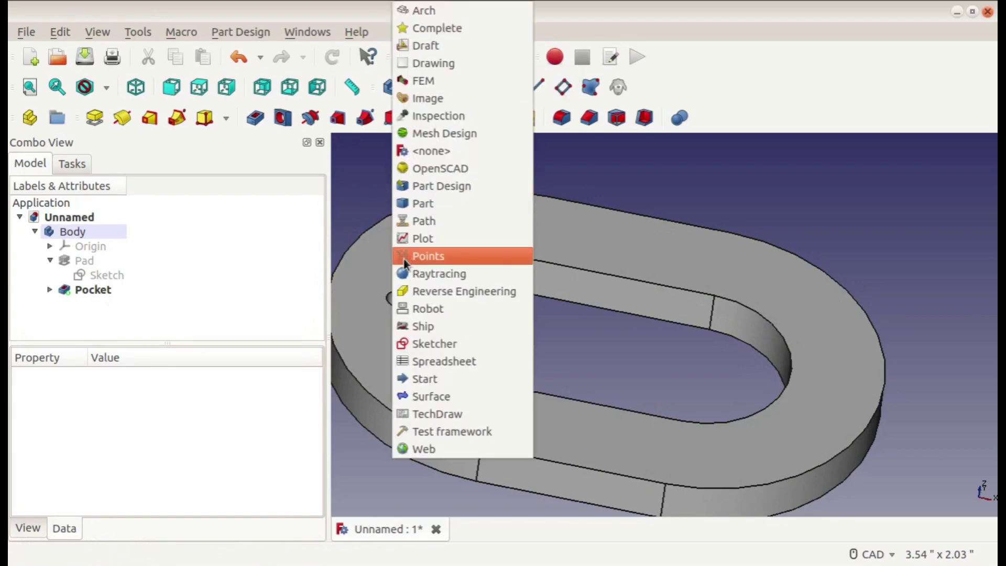
left_click(420, 207)
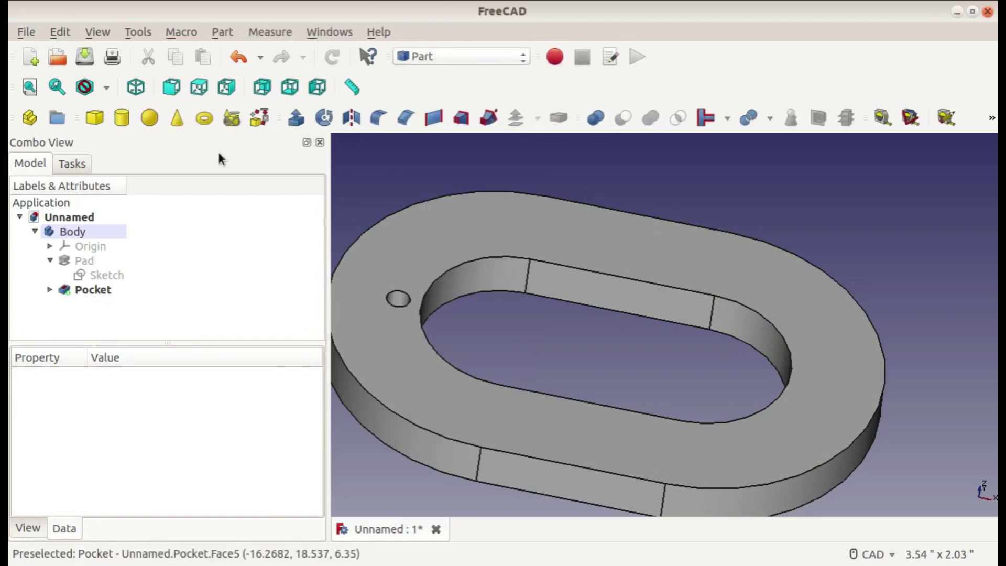
left_click(232, 119)
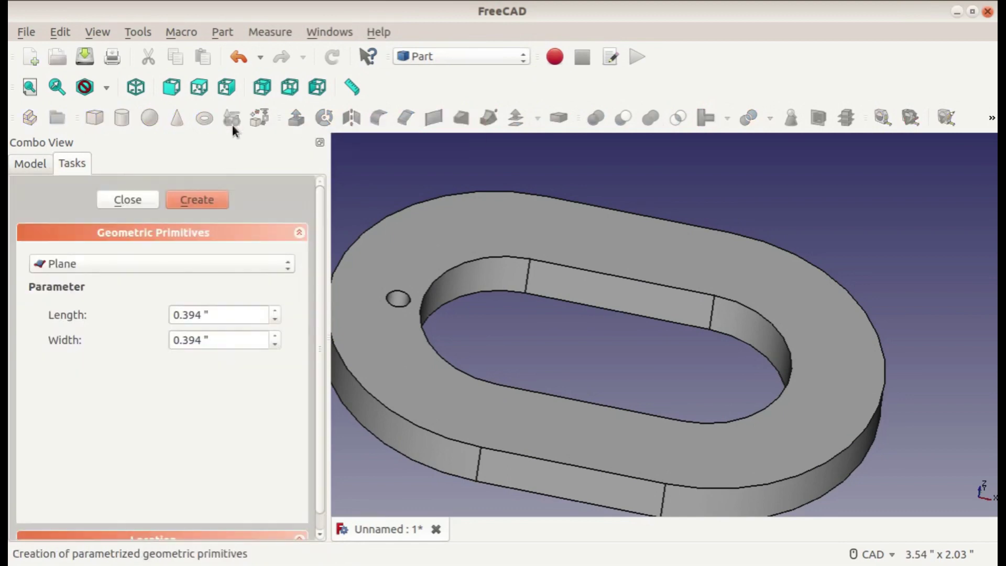
left_click(56, 264)
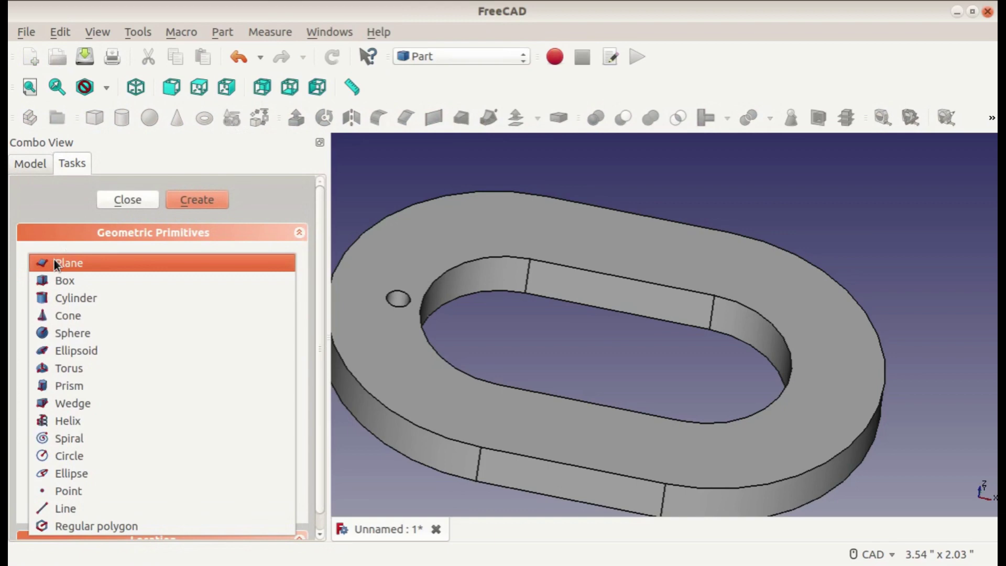
left_click(54, 261)
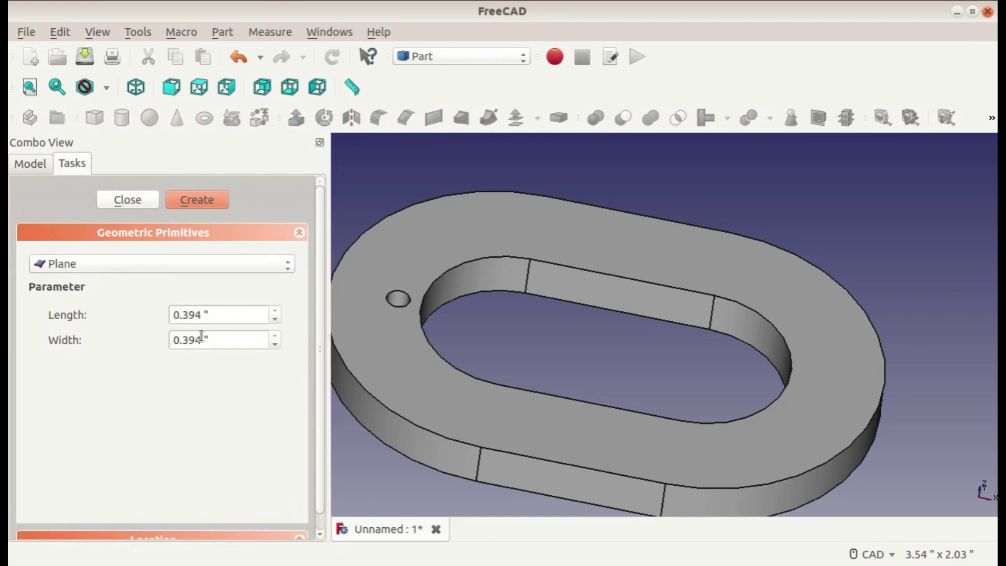
left_click(184, 202)
left_click(127, 201)
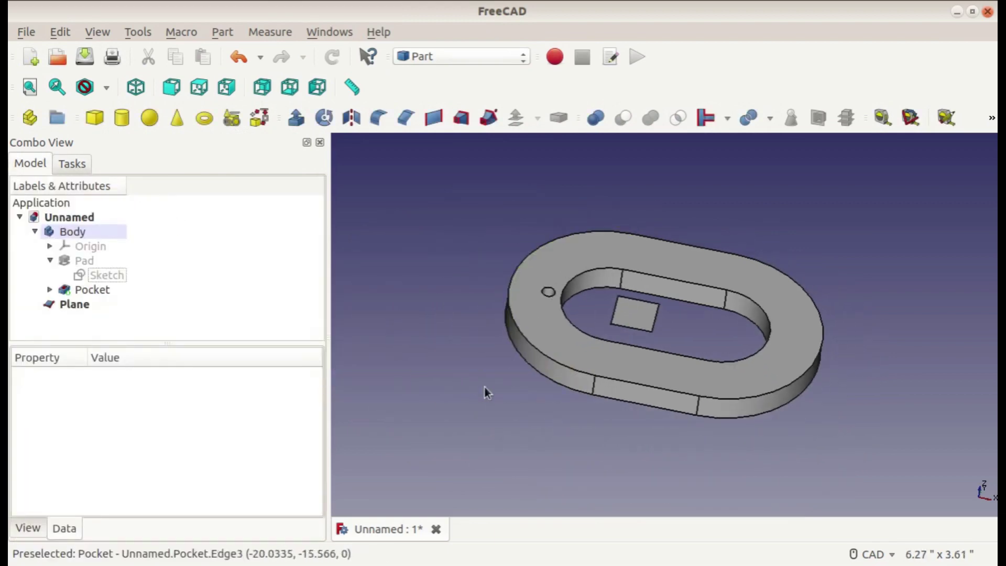
Set the placement angle of the Part plane to 90 degrees.
middle_click_drag(661, 357, 625, 391)
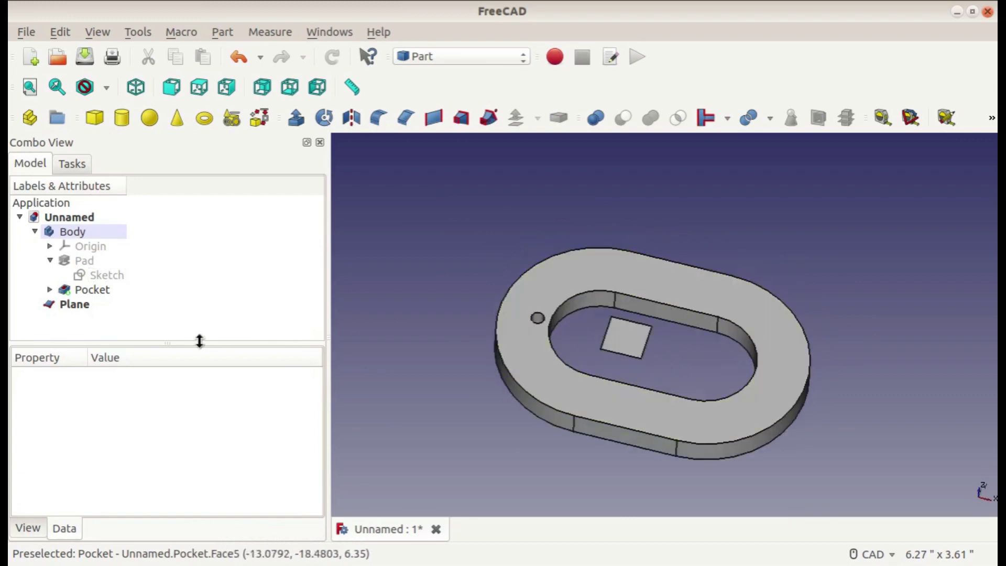
left_click(82, 304)
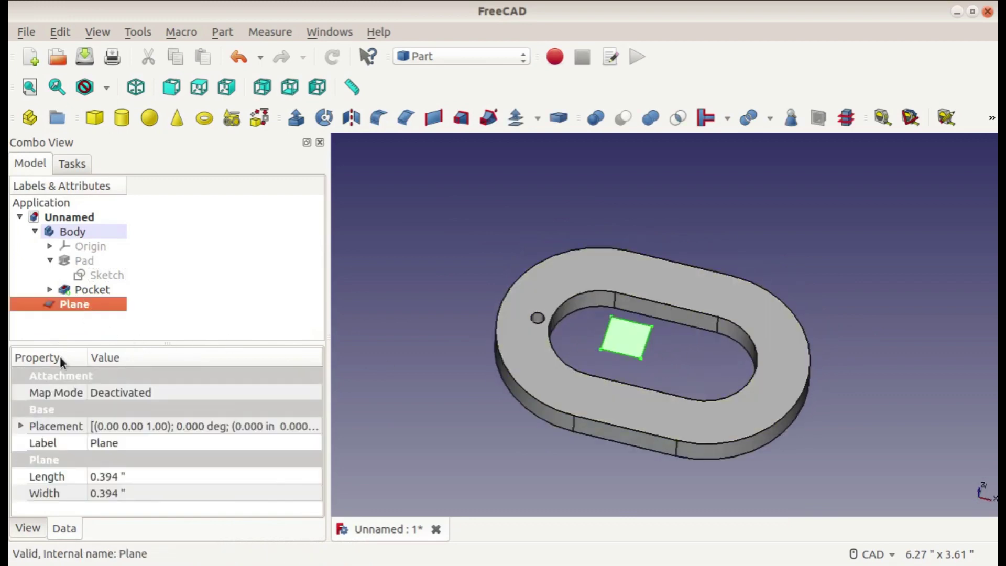
left_click(31, 528)
scroll(128, 444, "down", 3)
scroll(131, 435, "up", 3)
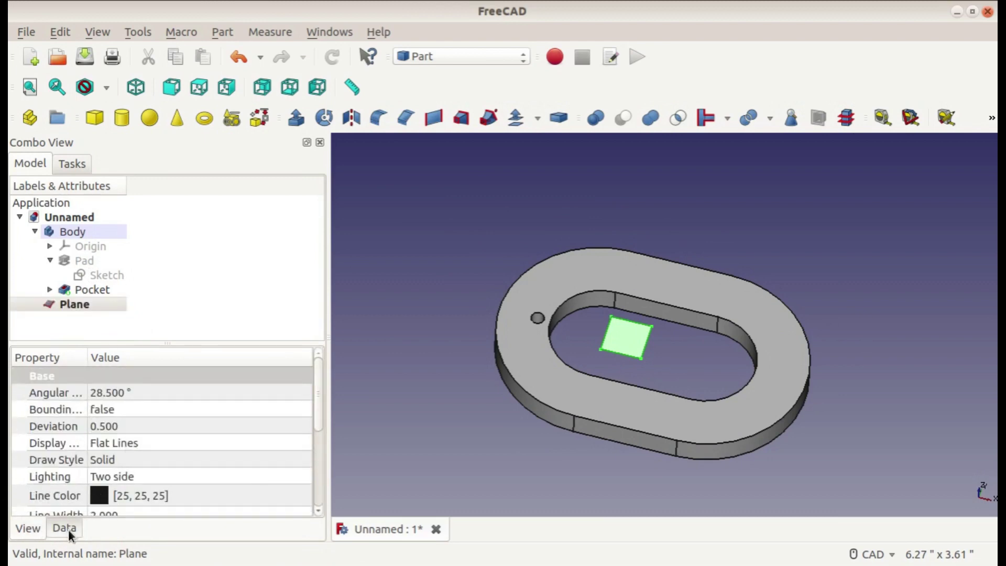
left_click(67, 528)
left_click(21, 426)
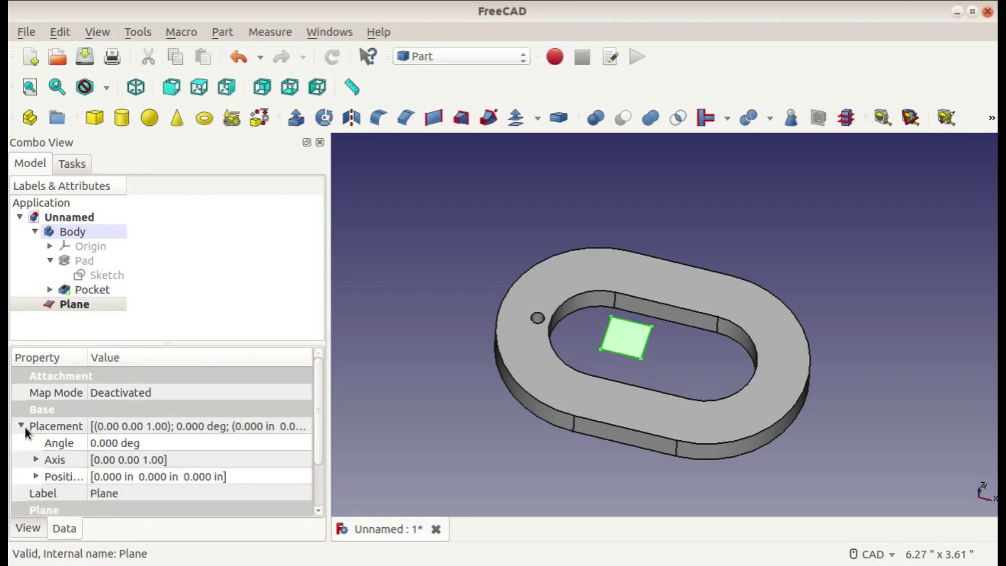
left_click(109, 443)
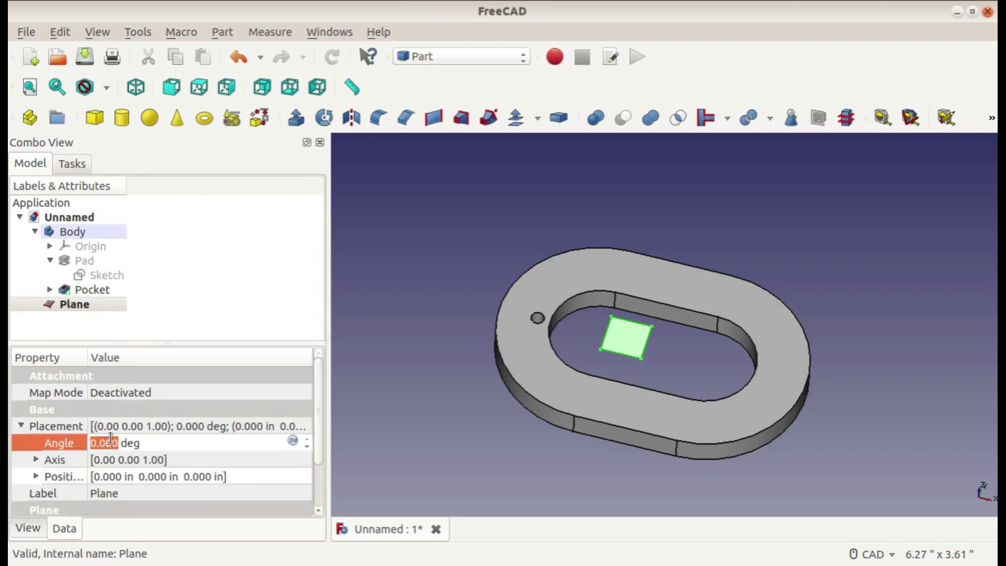
type("90")
key("Return")
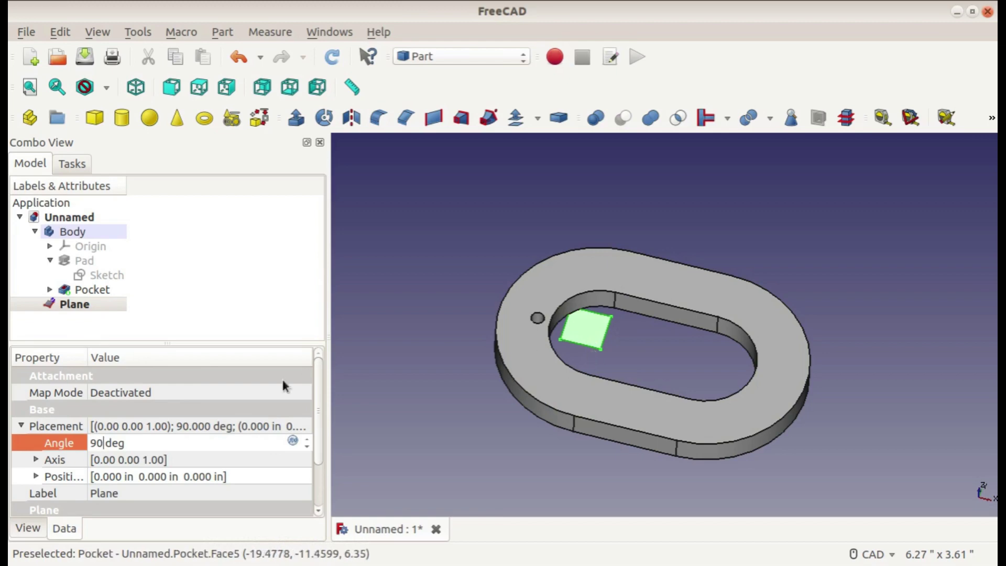
Set the plane's rotation axis to x 1 and z 0.
left_click(36, 460)
scroll(141, 502, "down", 3)
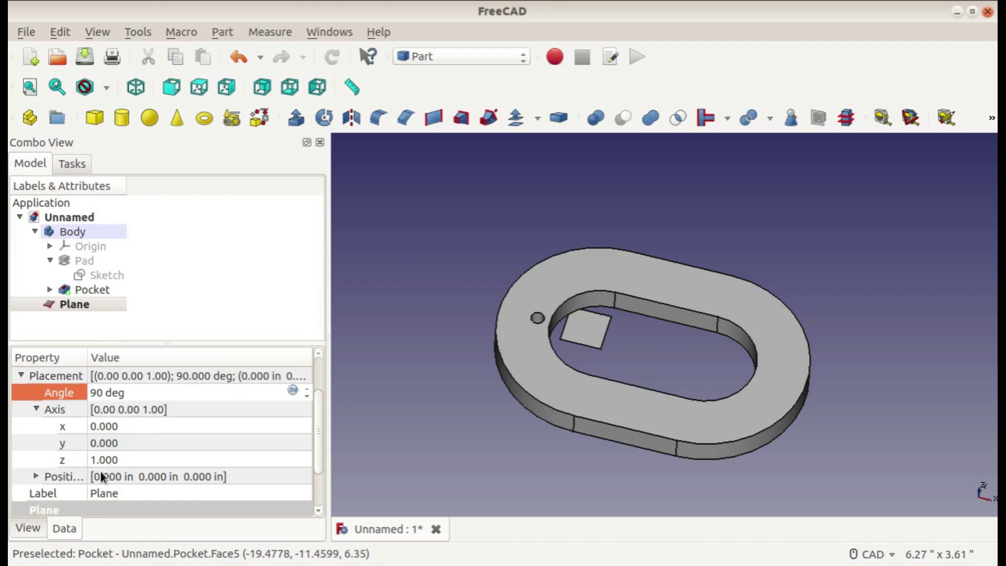
left_click(105, 430)
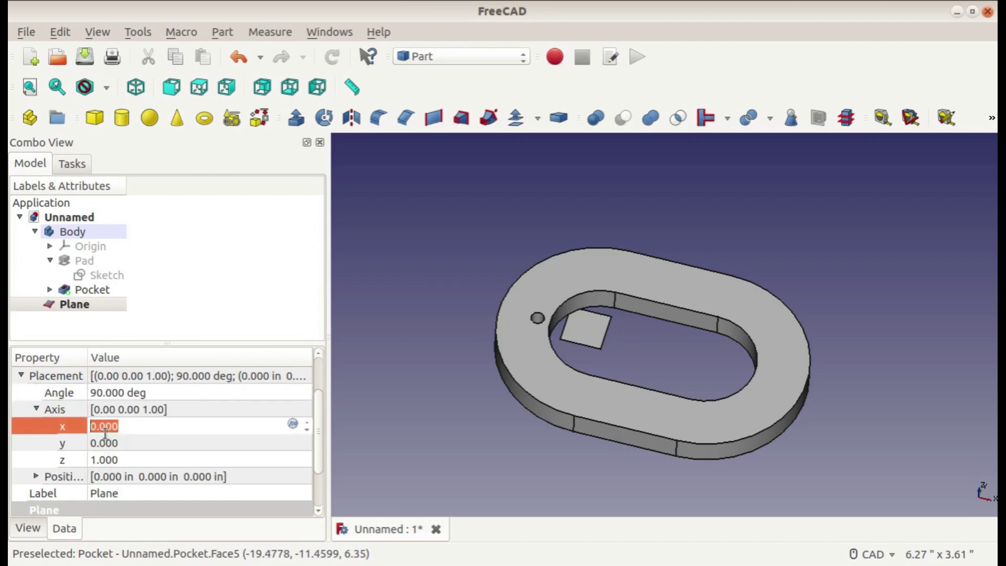
type("1")
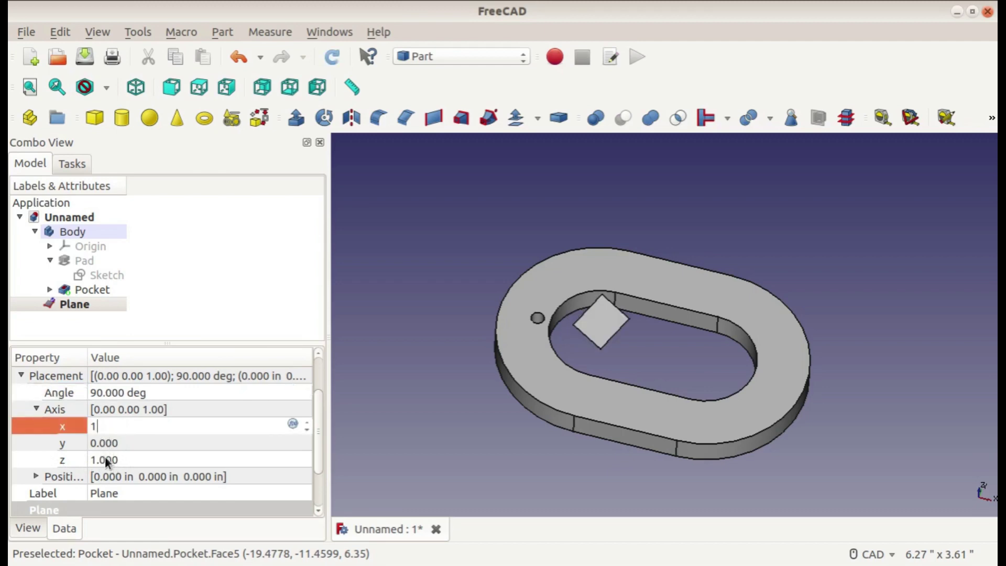
left_click(105, 457)
type("0")
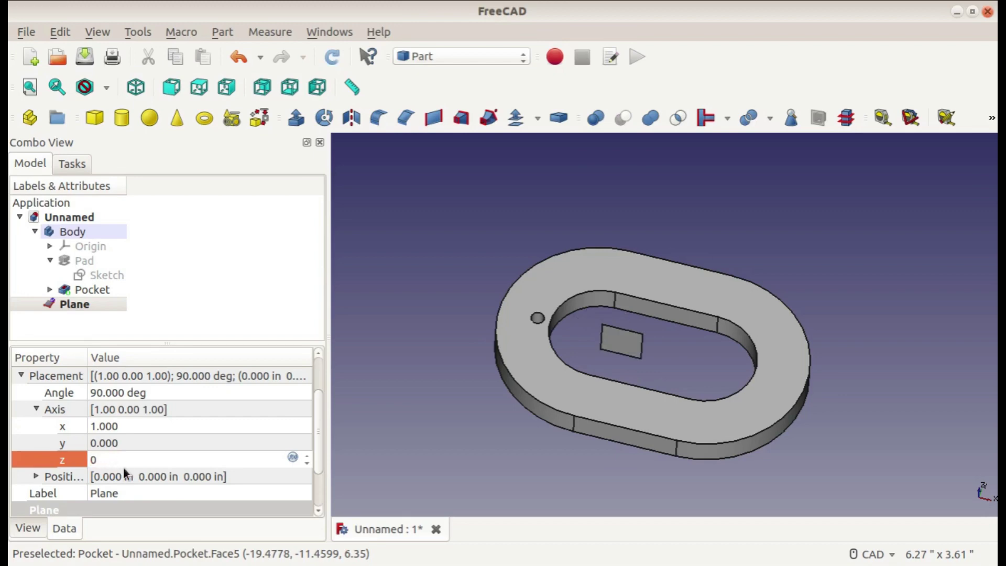
Change the plane's rotation axis to y 1 and x 0, and check its orientation against the ring.
left_click(103, 444)
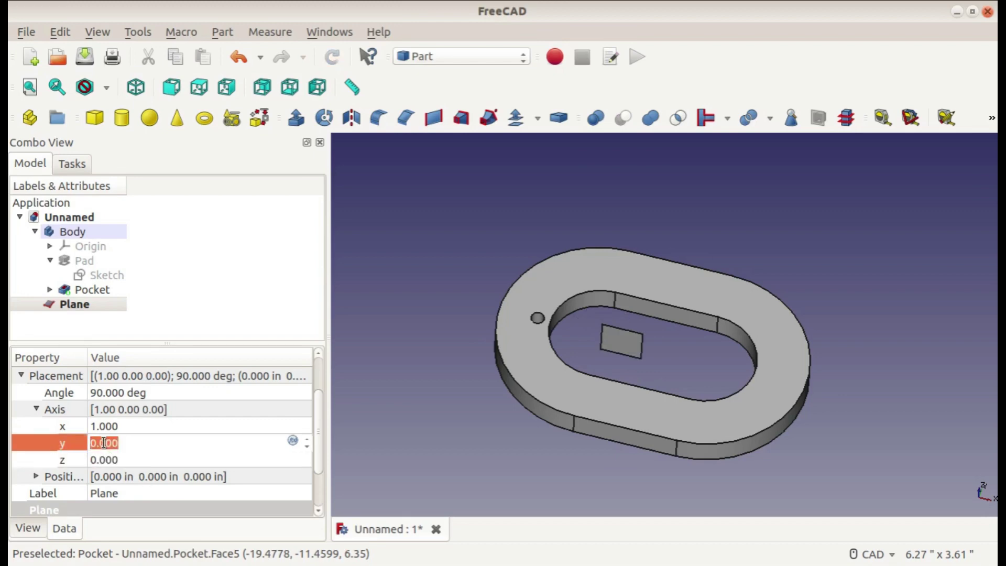
type("1")
left_click(100, 426)
type("0")
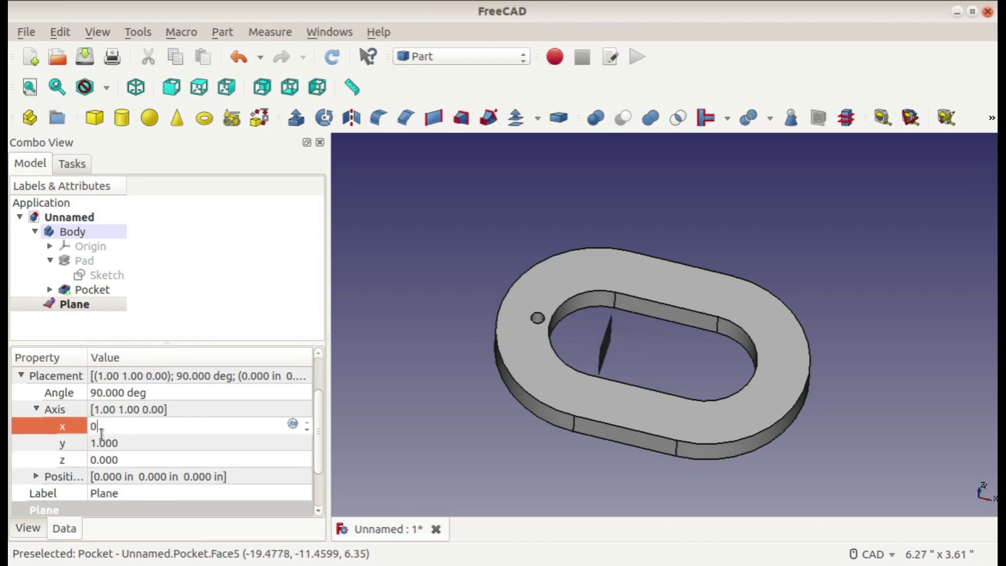
middle_click_drag(448, 433, 494, 398)
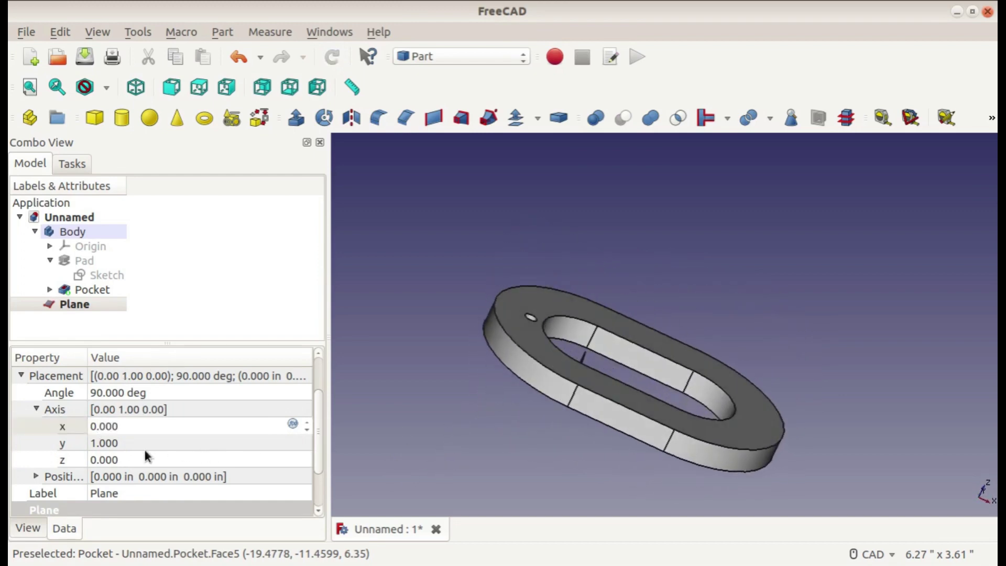
Try a rotation axis x value of 1 for the plane and view its tilt from several angles.
triple_click(105, 425)
type("1")
middle_click_drag(525, 407, 517, 451)
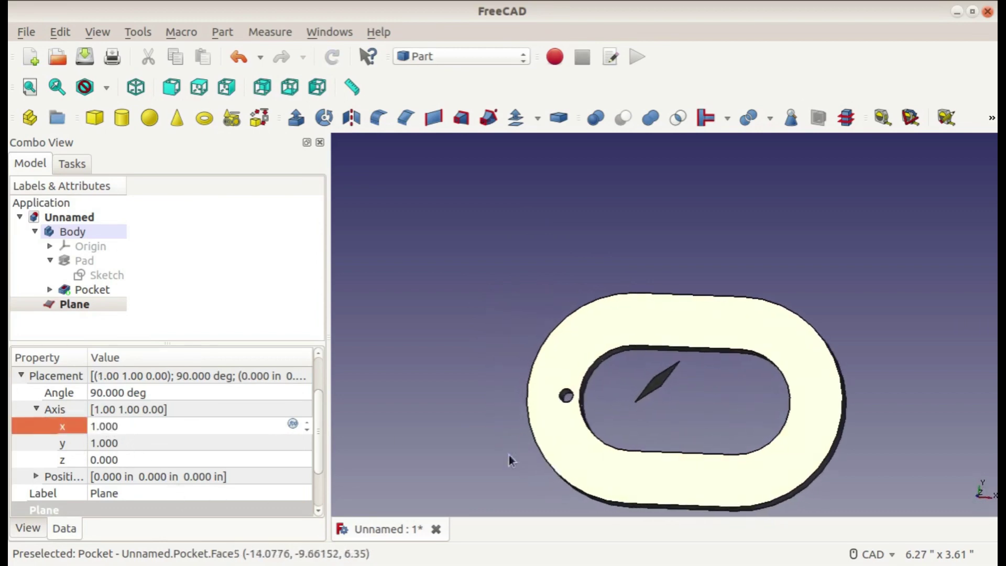
left_click(142, 426)
middle_click_drag(401, 447, 607, 337)
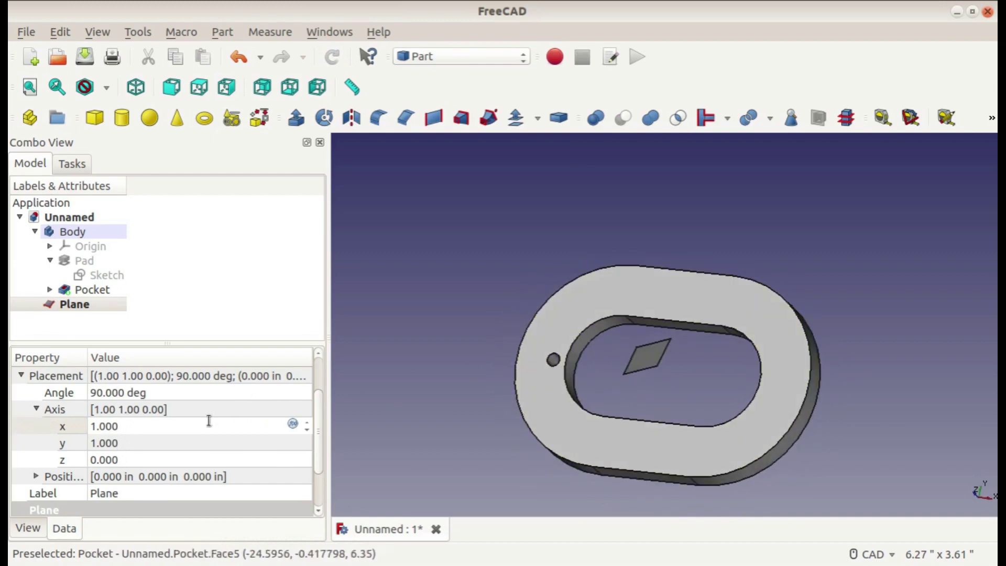
Try rotation axis z values of 1 and 0.5 for the plane, then clear the entry.
left_click(109, 458)
type("1")
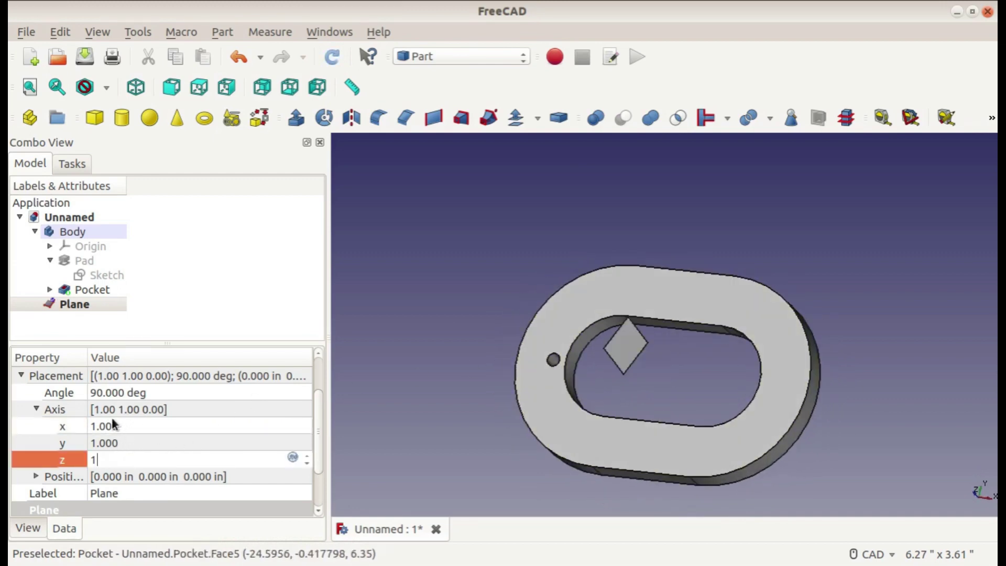
key("BackSpace")
type("0.5")
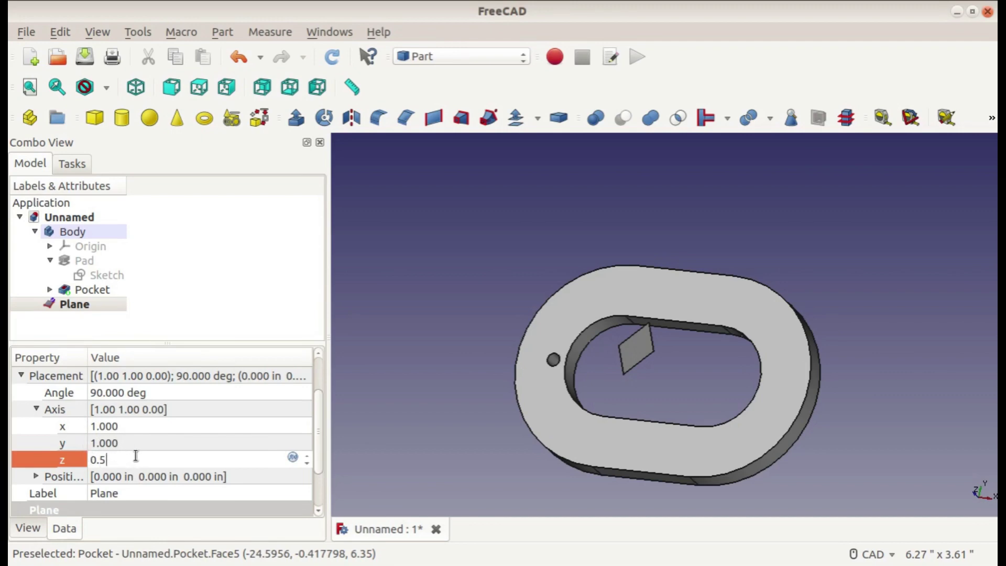
key("BackSpace")
key("BackSpace")
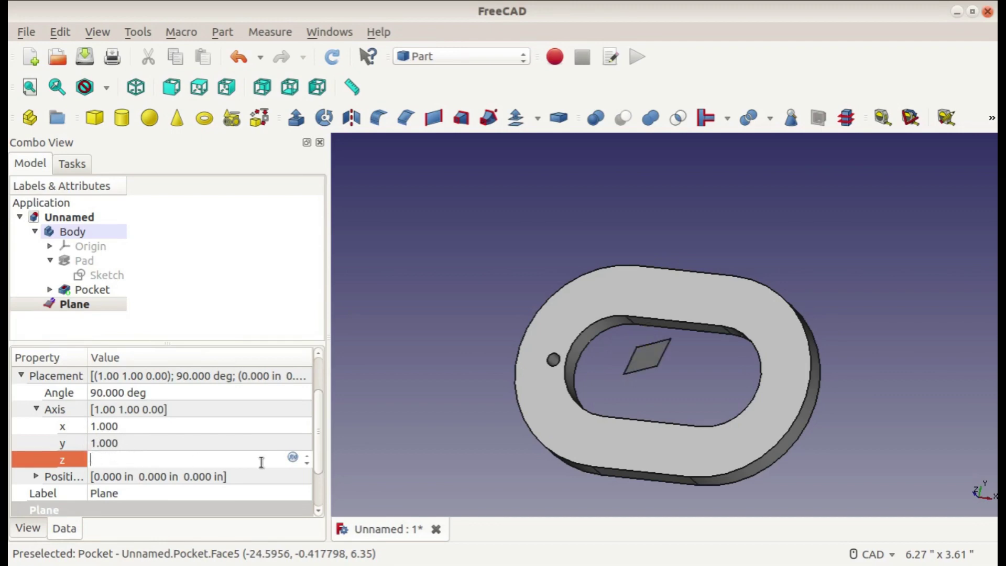
Set the plane's rotation axis x value back to 0 and check its orientation from the side.
left_click(123, 422)
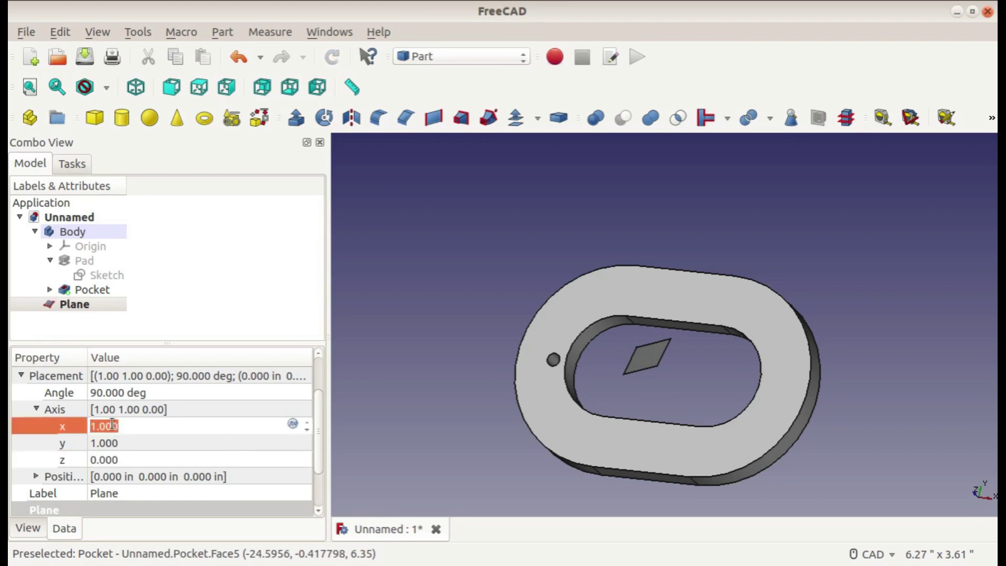
type("0")
key("Return")
middle_click_drag(702, 330, 664, 303)
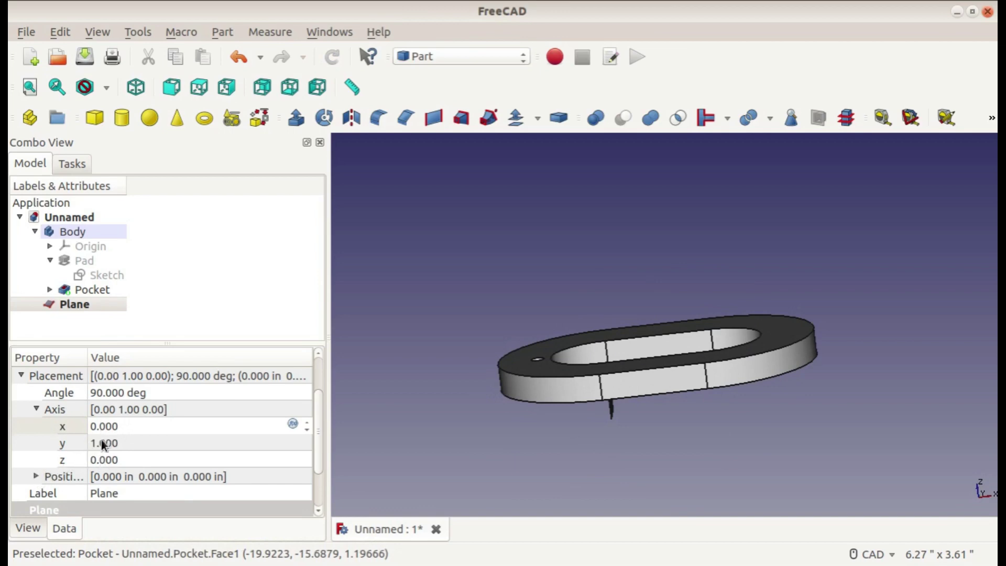
Set the plane's x position to 0.5 in, deselect it and show the model in isometric view.
left_click(36, 476)
scroll(116, 501, "down", 1)
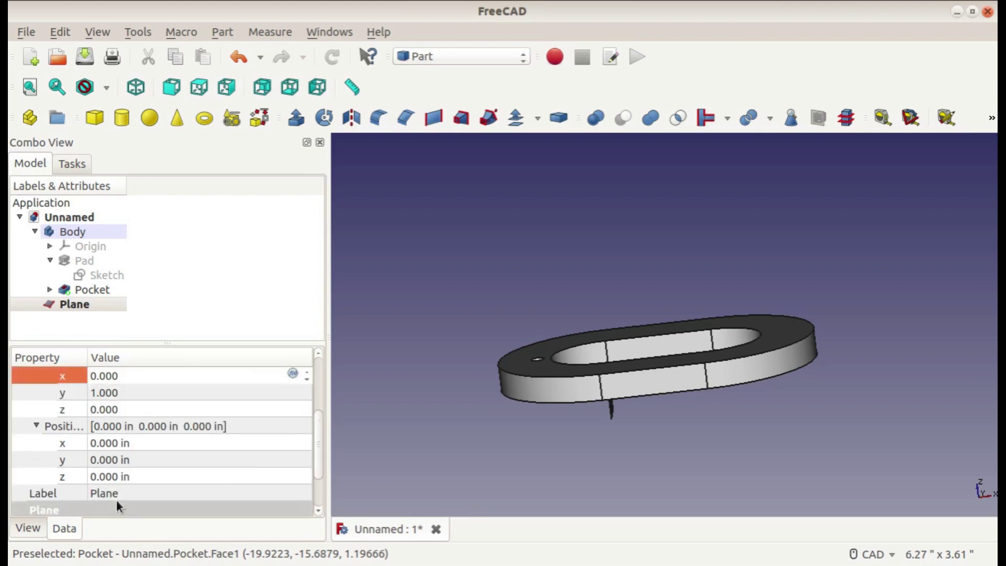
left_click(113, 443)
type("0.5")
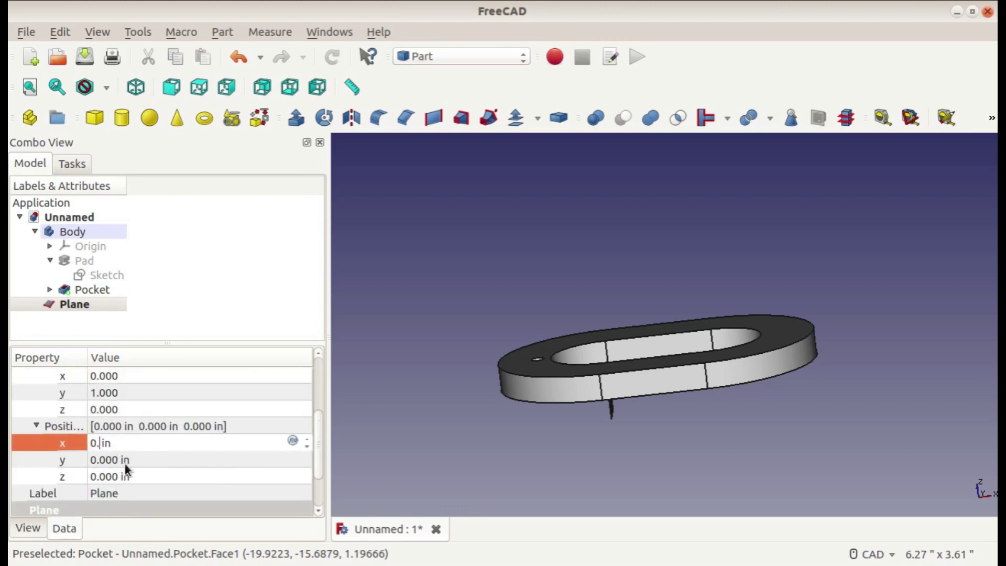
middle_click_drag(741, 356, 719, 350)
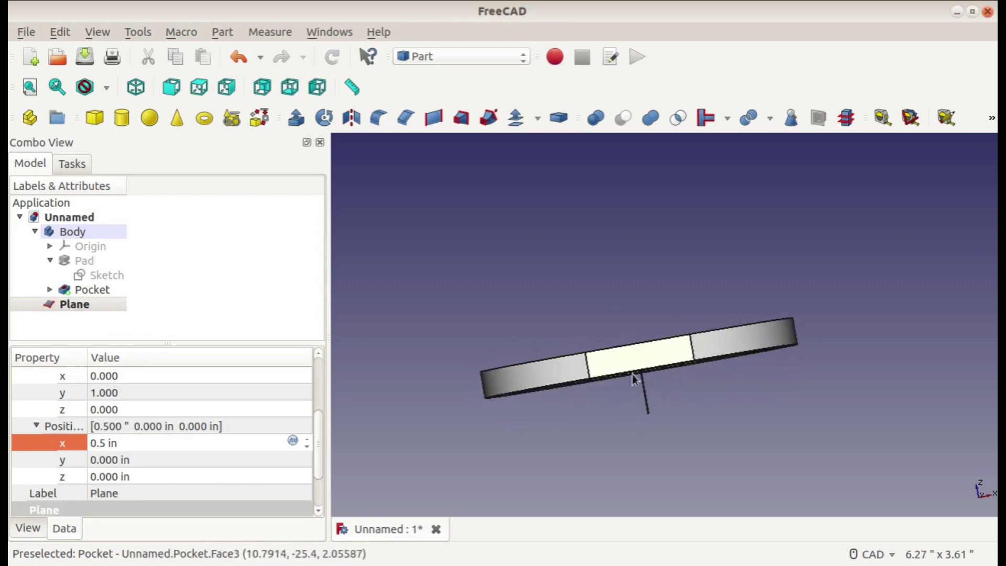
middle_click_drag(633, 288, 659, 412)
left_click(159, 450)
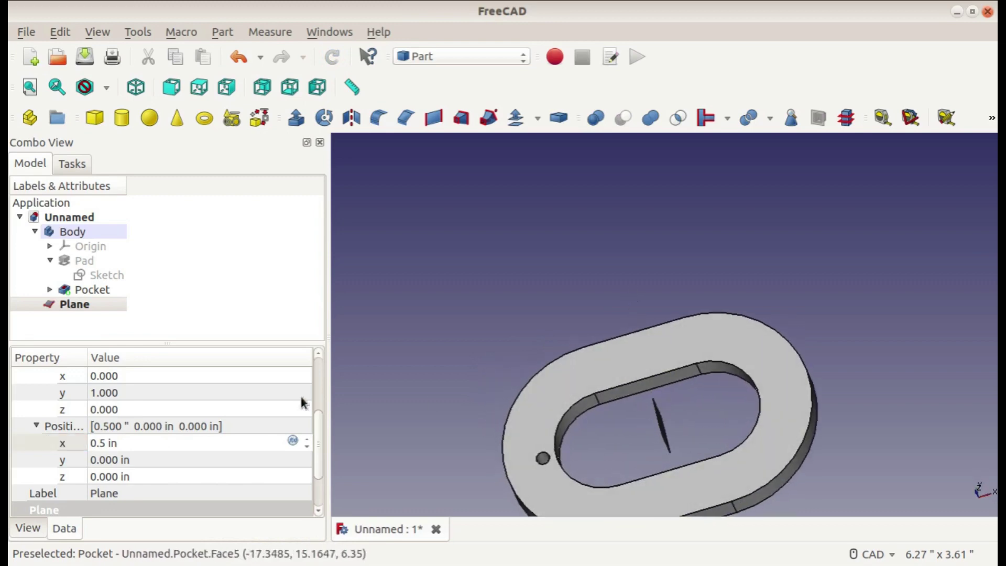
left_click(430, 355)
middle_click_drag(470, 342, 557, 348)
left_click(135, 86)
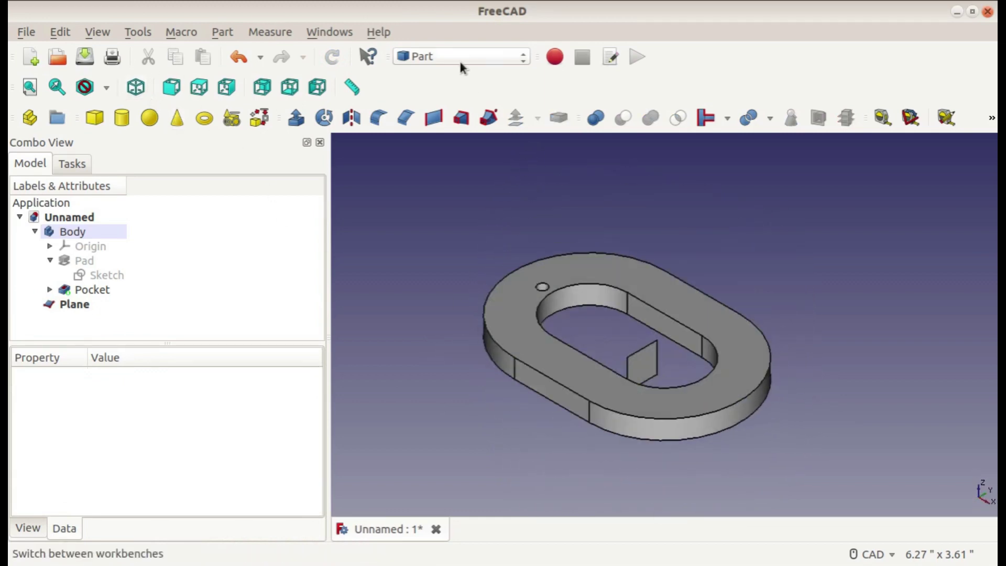
Switch to the Part Design workbench and start a Mirrored feature of the Pocket.
left_click(459, 59)
left_click(466, 186)
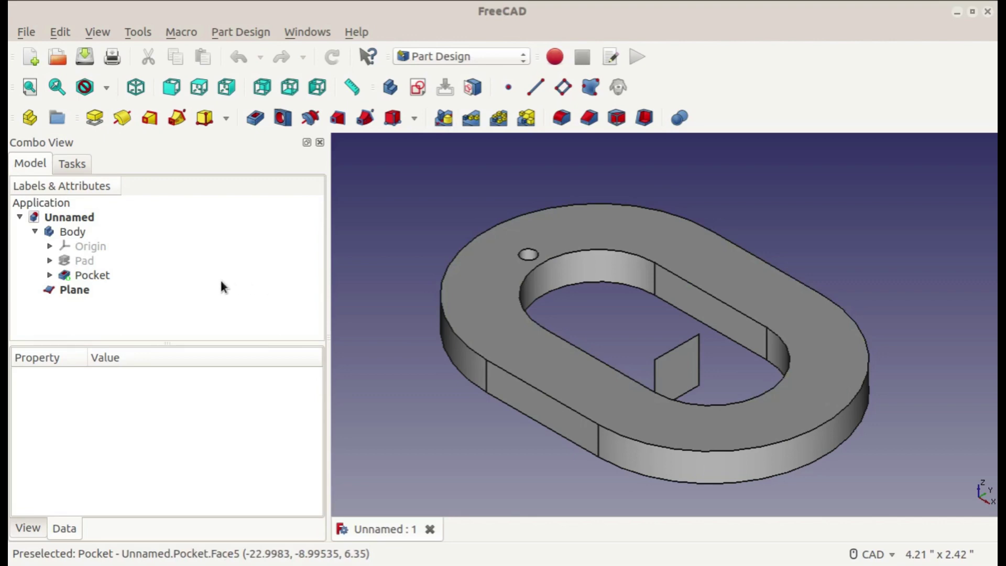
left_click(114, 275)
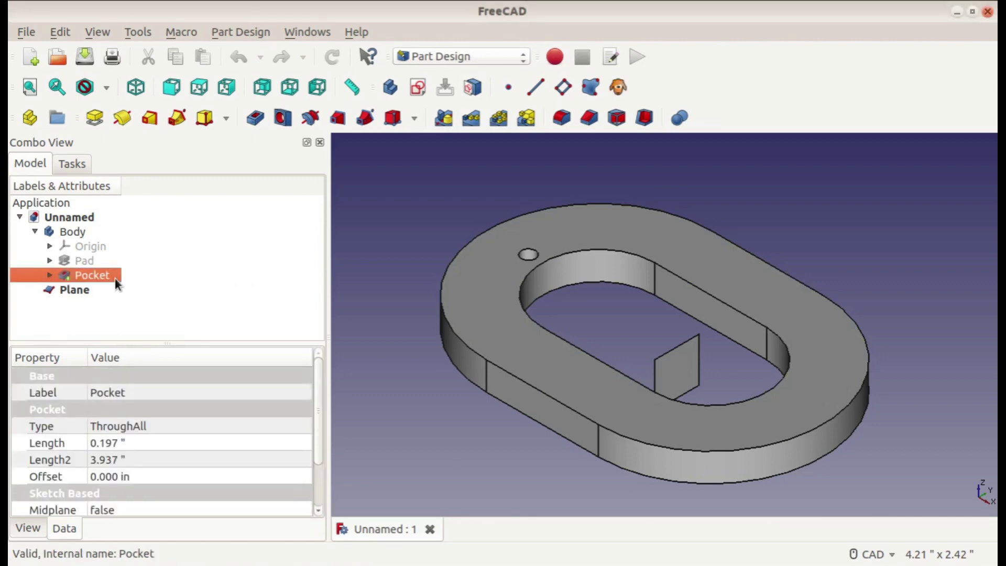
left_click(439, 121)
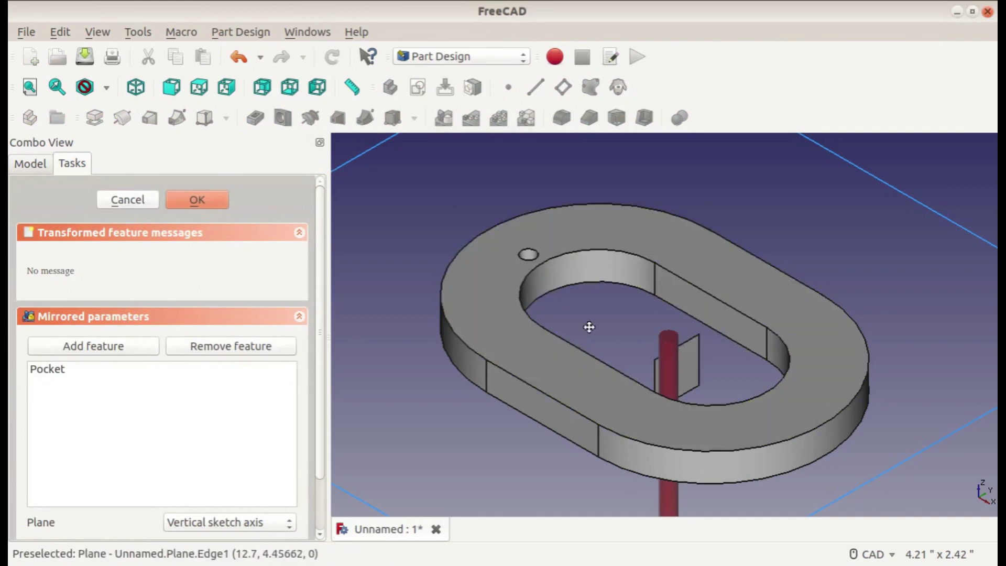
middle_click_drag(589, 327, 696, 357)
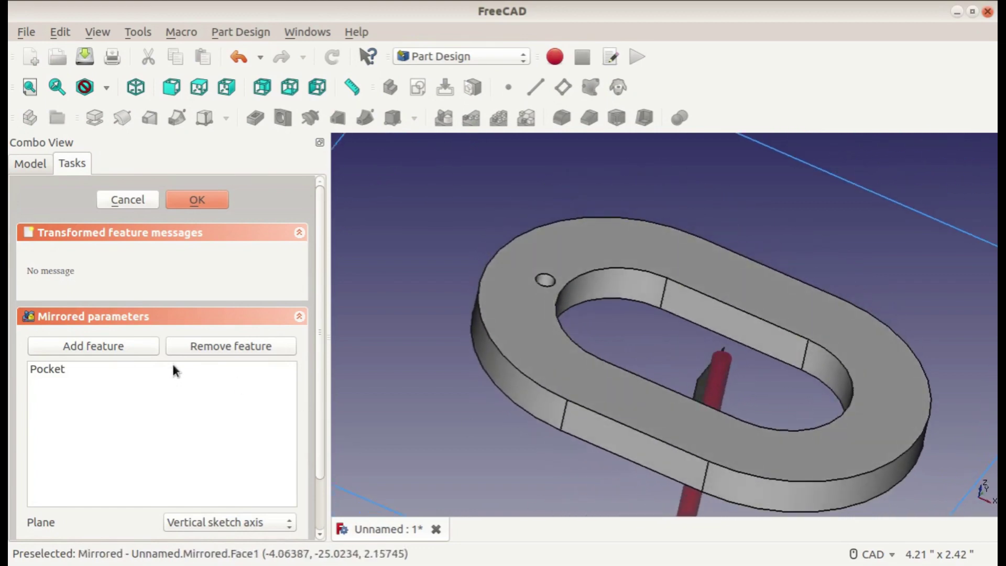
Set the mirror plane to the face of the Part plane inside the ring and link it with the Create cross-reference option.
scroll(173, 369, "down", 2)
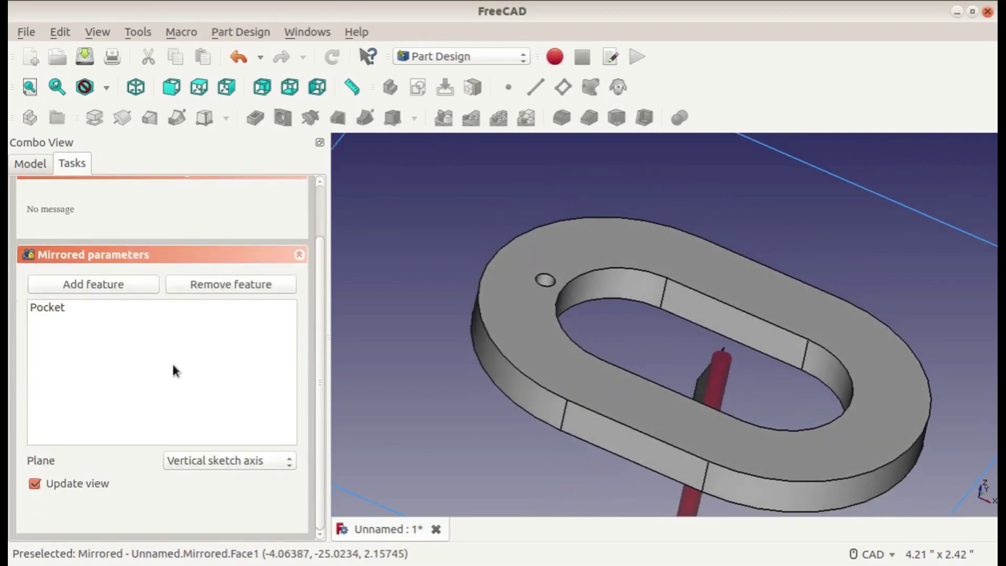
left_click(194, 464)
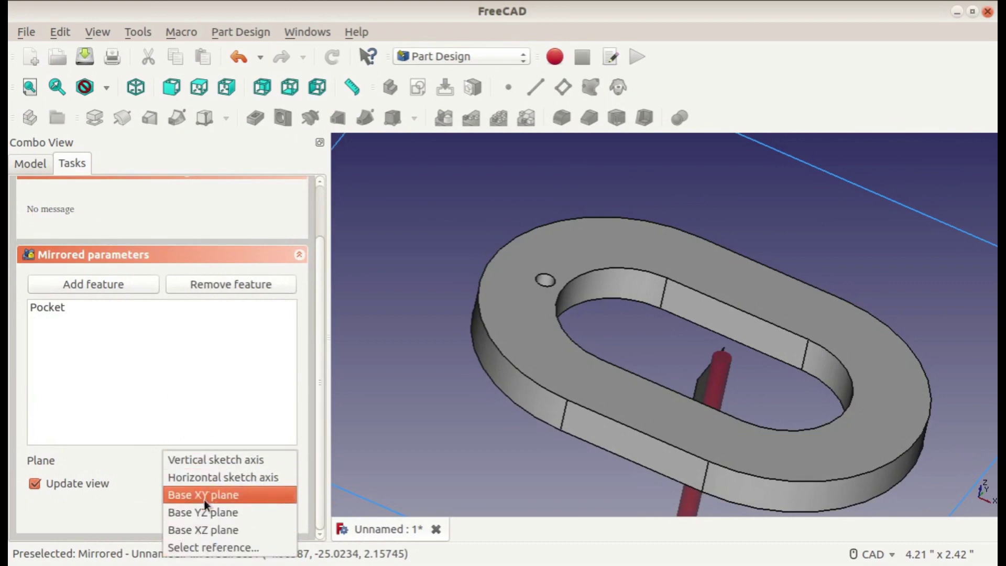
left_click(234, 547)
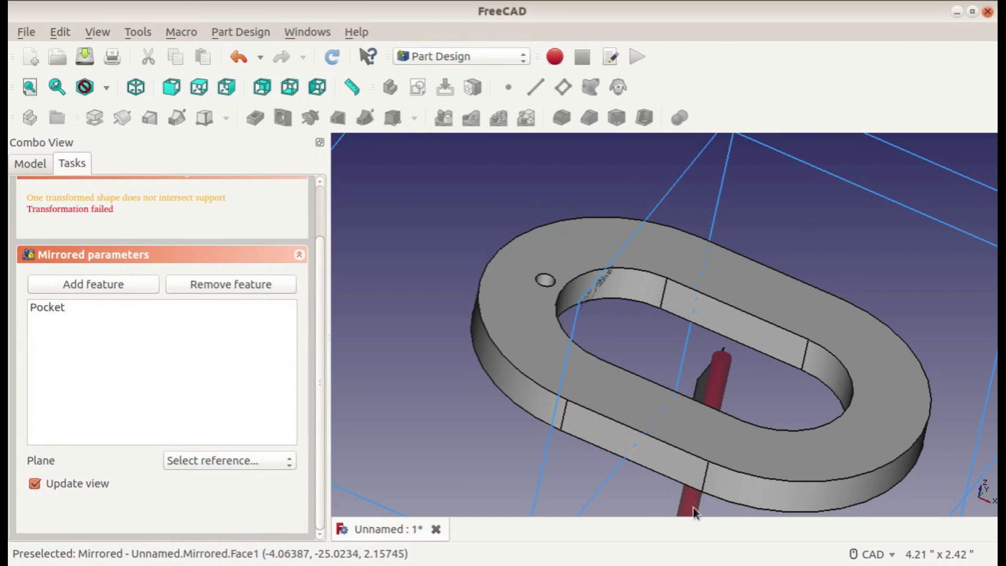
middle_click_drag(652, 375, 598, 289)
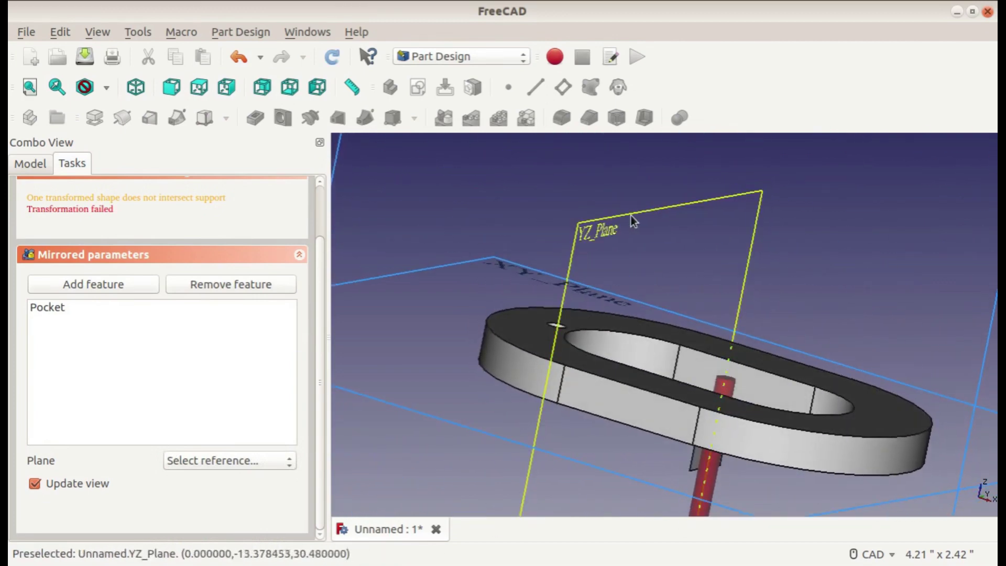
middle_click_drag(650, 264, 680, 335)
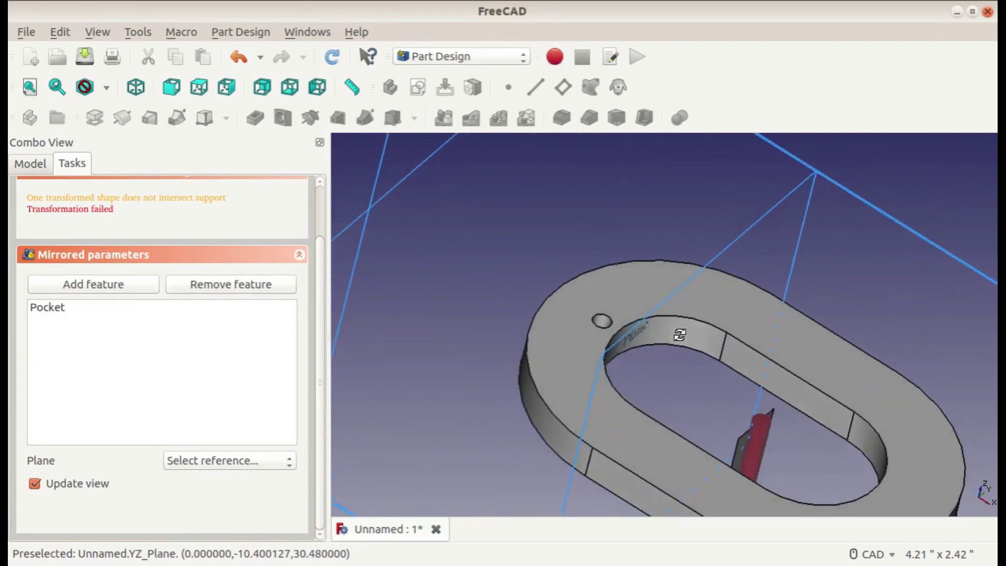
left_click(744, 459)
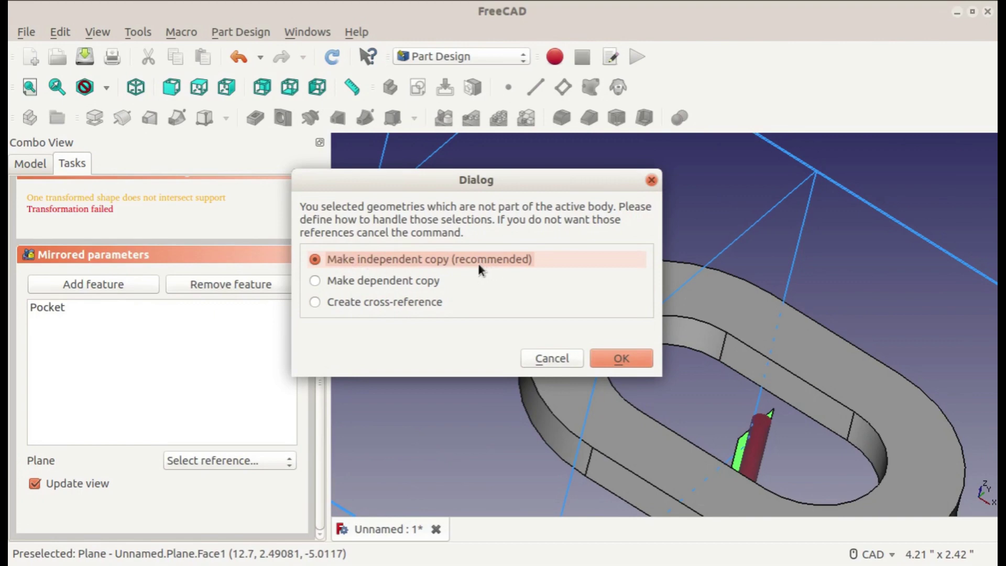
left_click(411, 303)
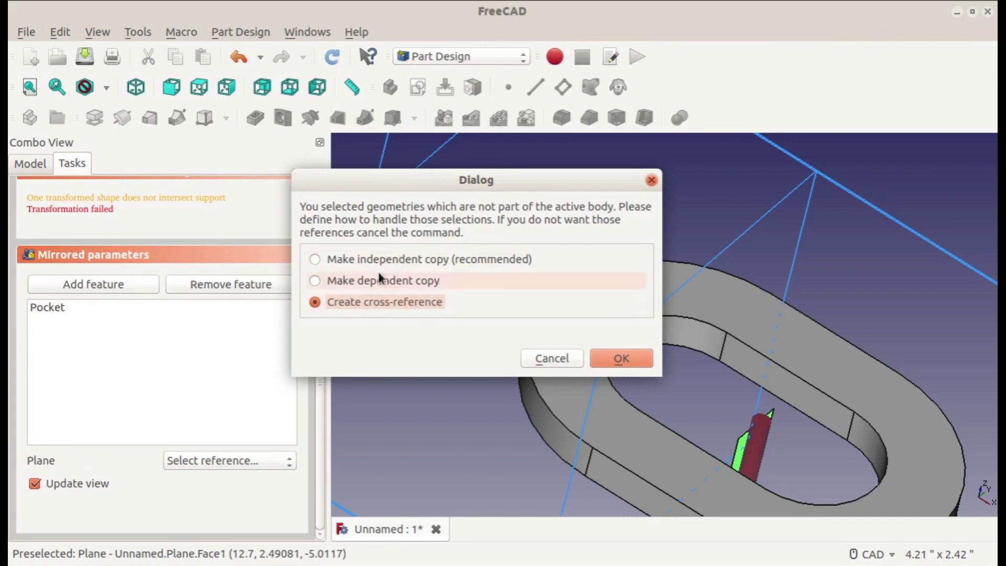
left_click(619, 358)
Inspect the mirrored hole from several angles, accept the Mirrored feature and clear the selection.
scroll(577, 358, "down", 4)
middle_click_drag(578, 358, 522, 283)
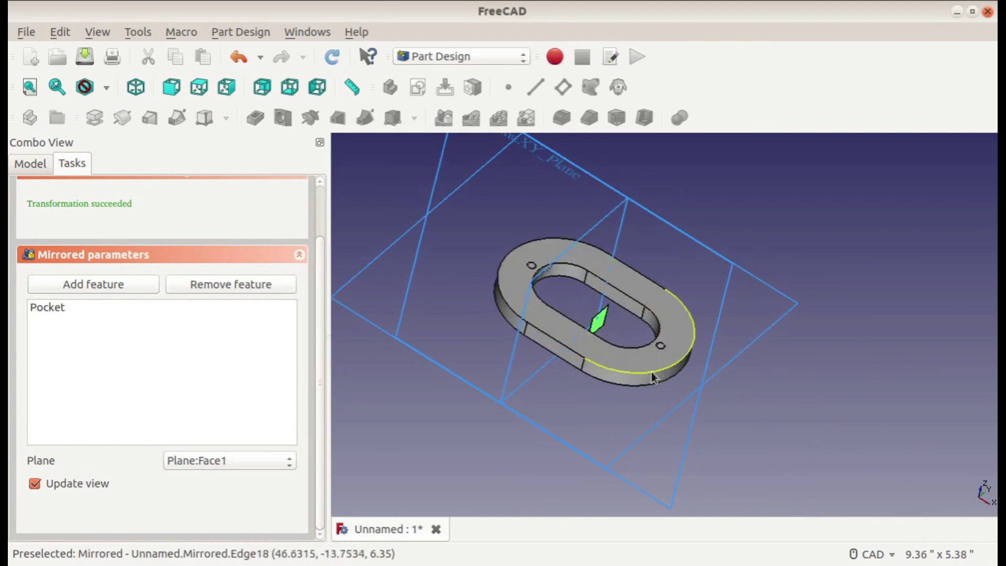
scroll(653, 369, "up", 4)
middle_click_drag(598, 321, 710, 390)
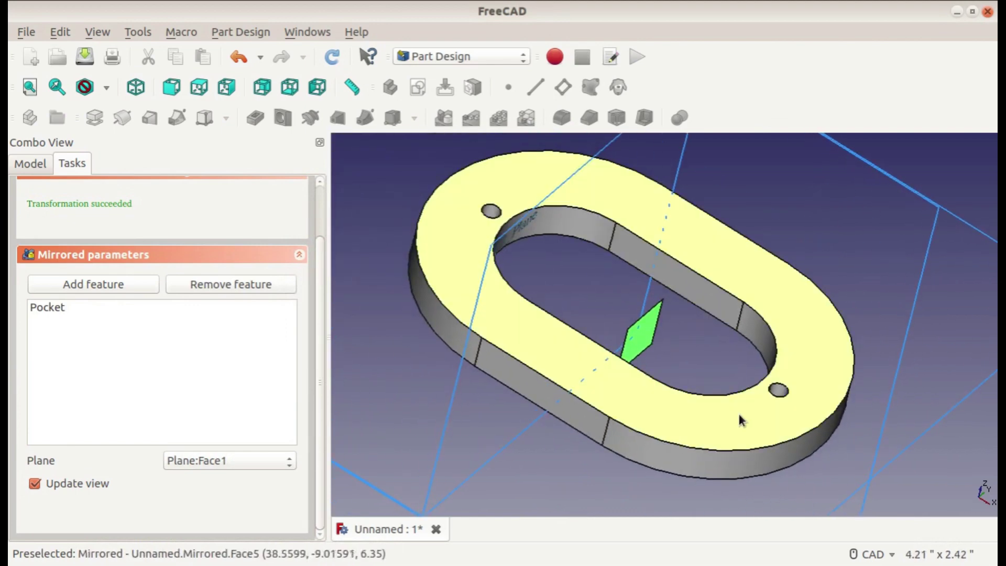
middle_click_drag(831, 404, 678, 356)
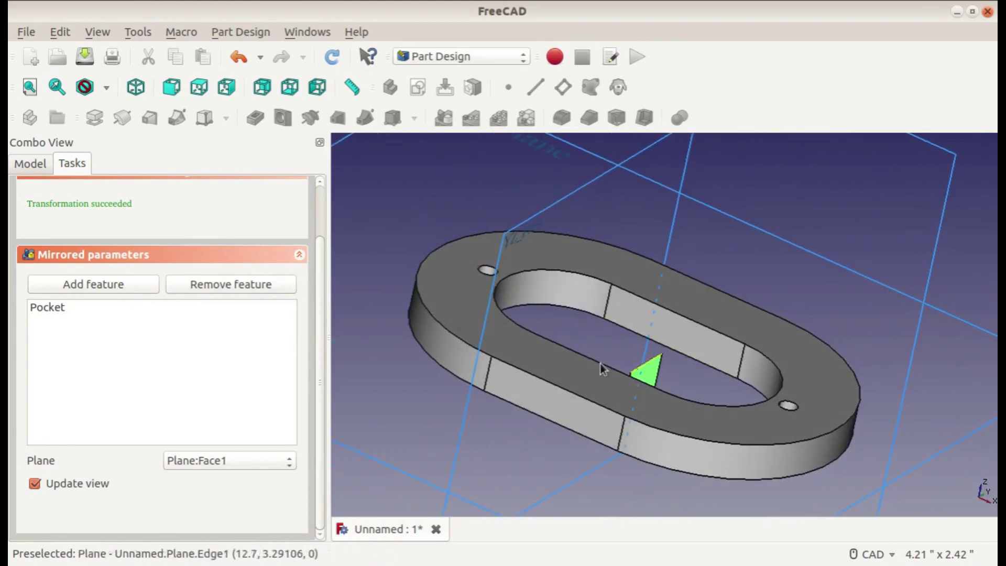
scroll(253, 335, "up", 3)
left_click(215, 203)
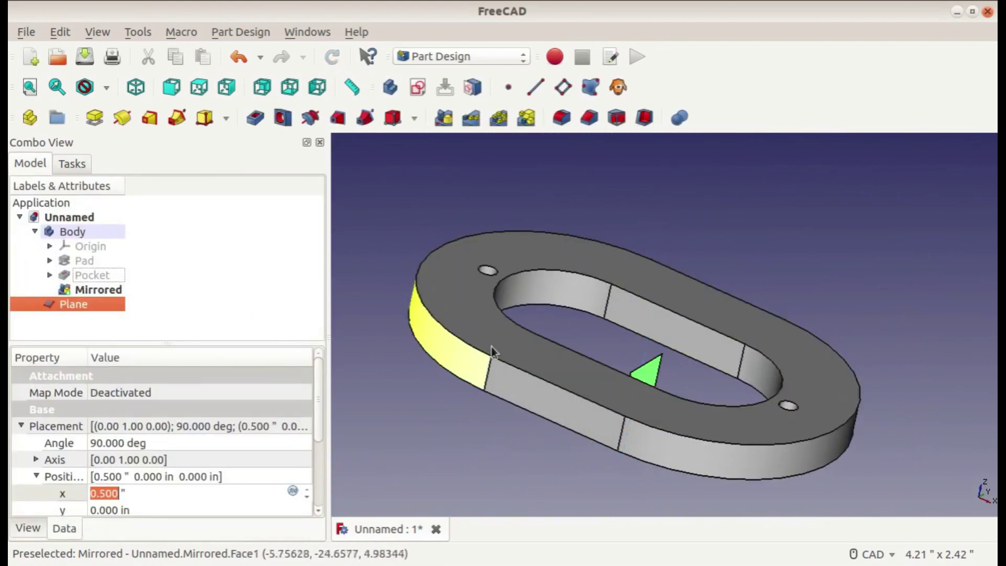
left_click(416, 193)
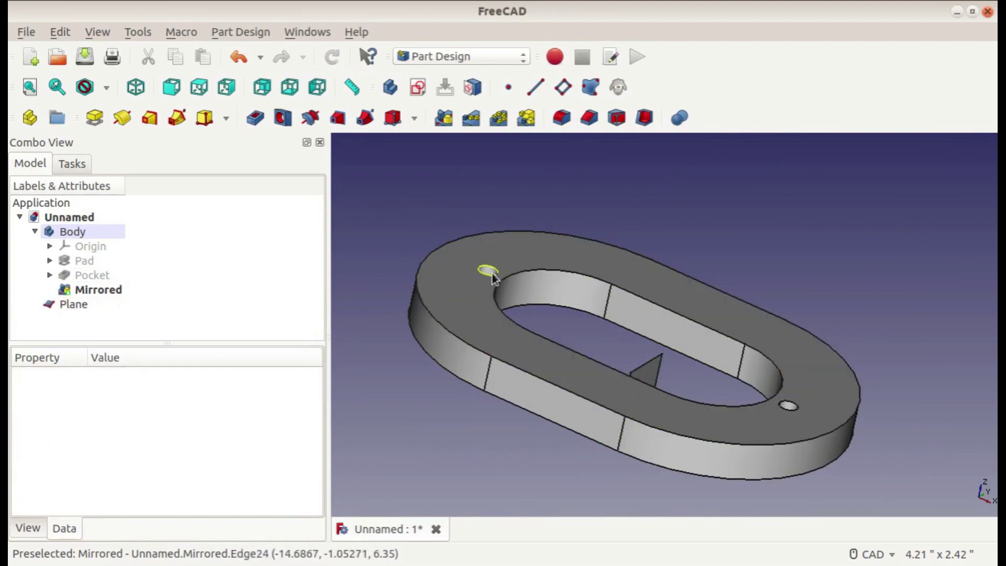
middle_click_drag(484, 268, 586, 314)
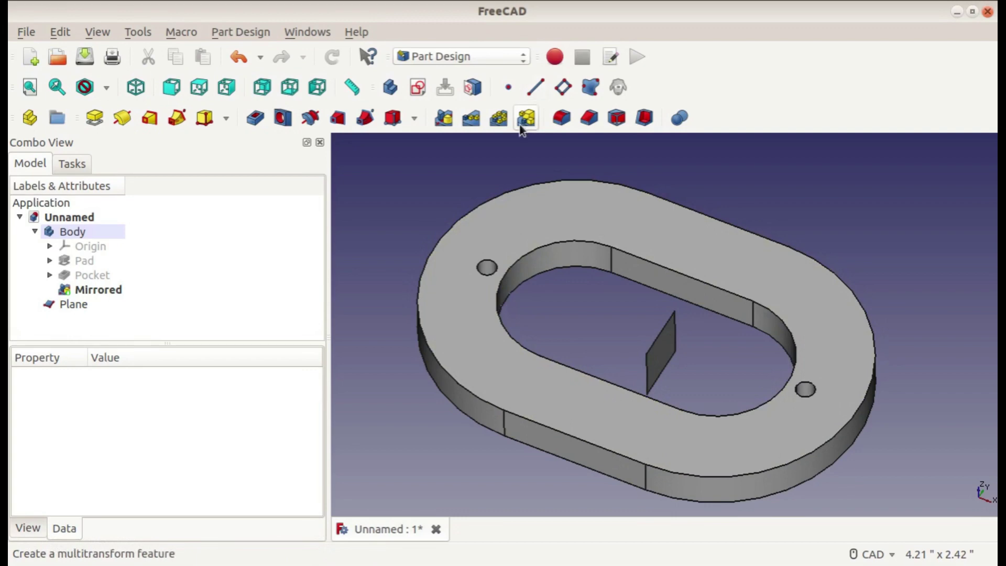
Delete the Mirrored feature and start a LinearPattern feature of the Pocket.
left_click(87, 292)
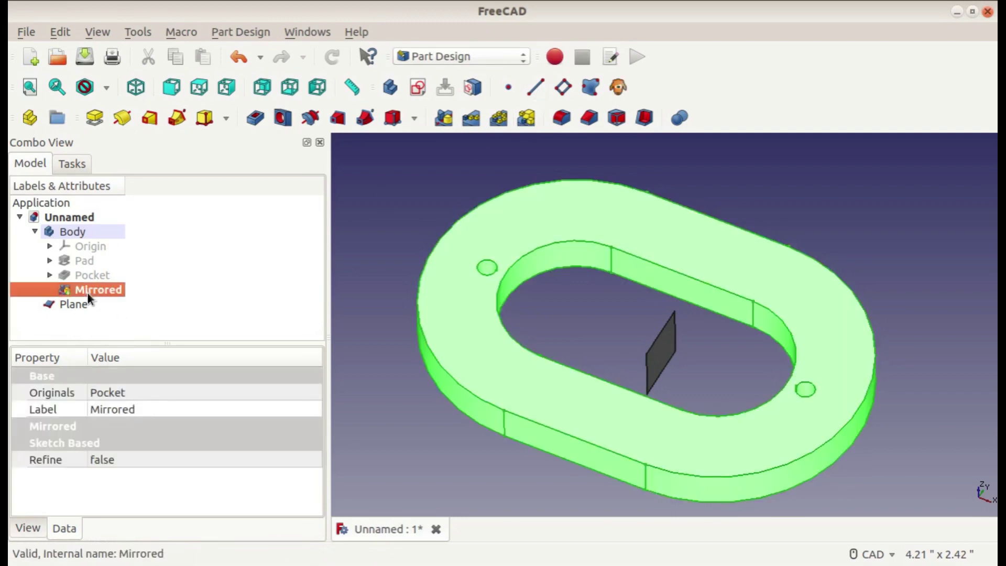
key("Delete")
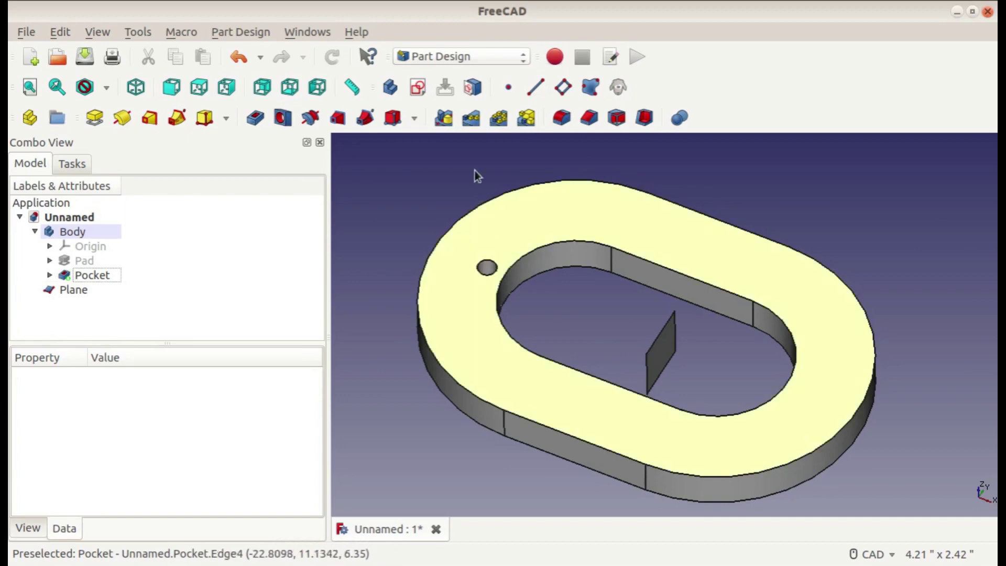
left_click(474, 126)
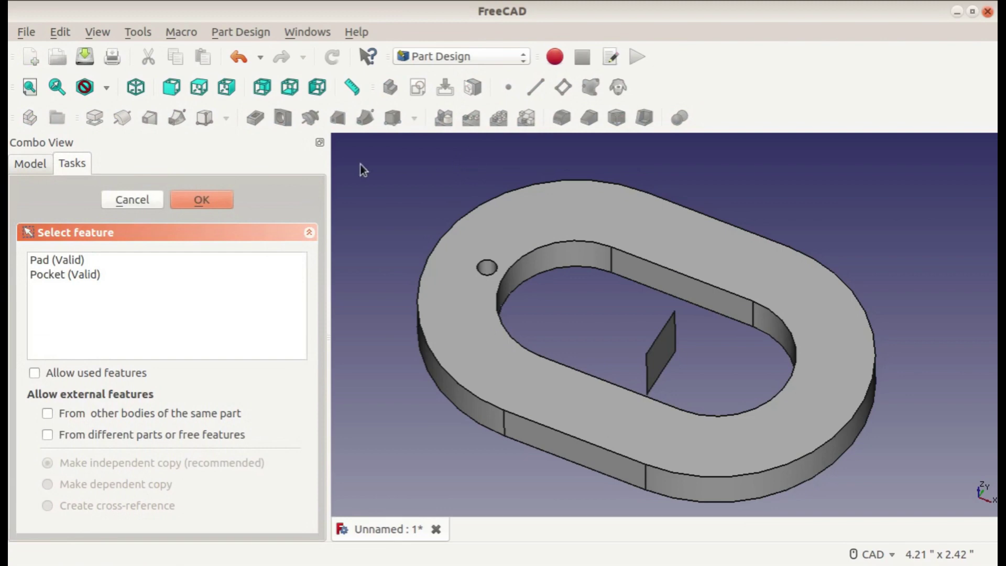
left_click(60, 273)
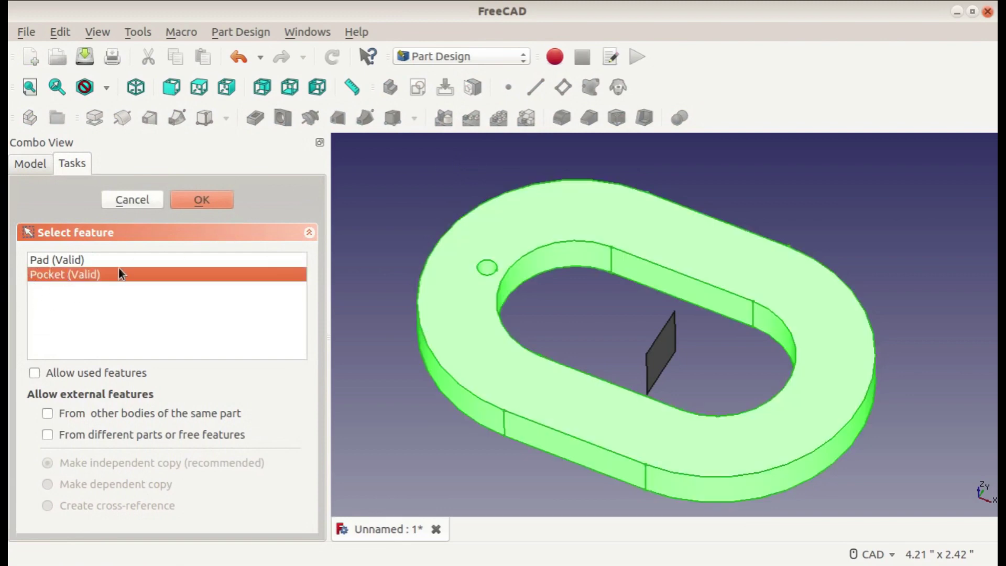
left_click(209, 203)
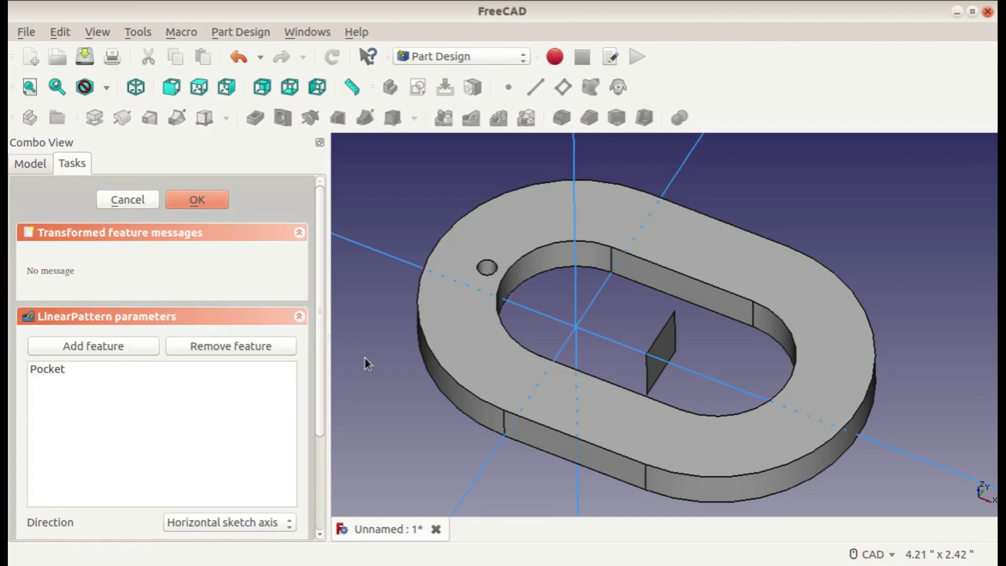
Set the linear pattern's length to 0.25 in and reverse its direction, checking the patterned hole up close.
scroll(189, 222, "down", 5)
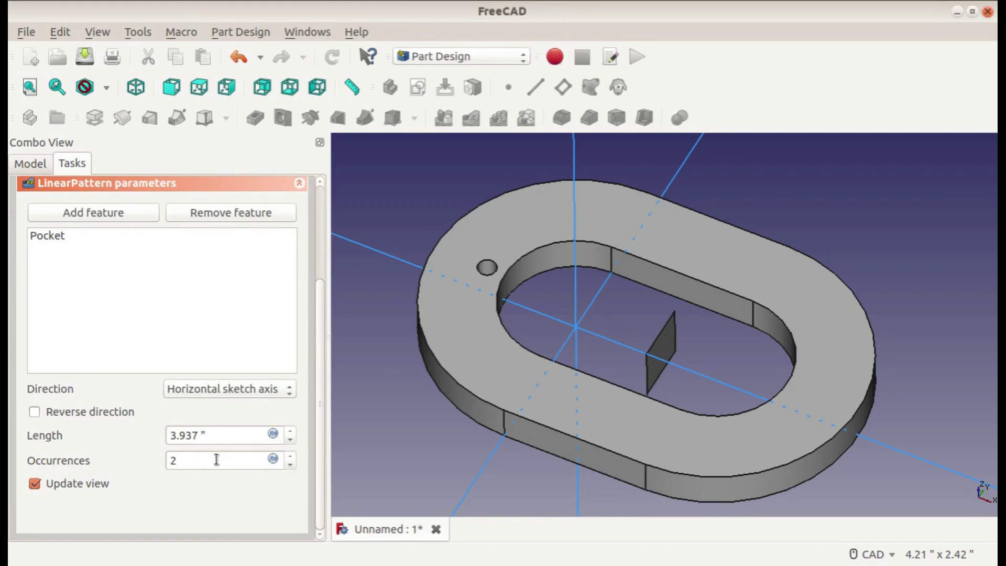
left_click(216, 438)
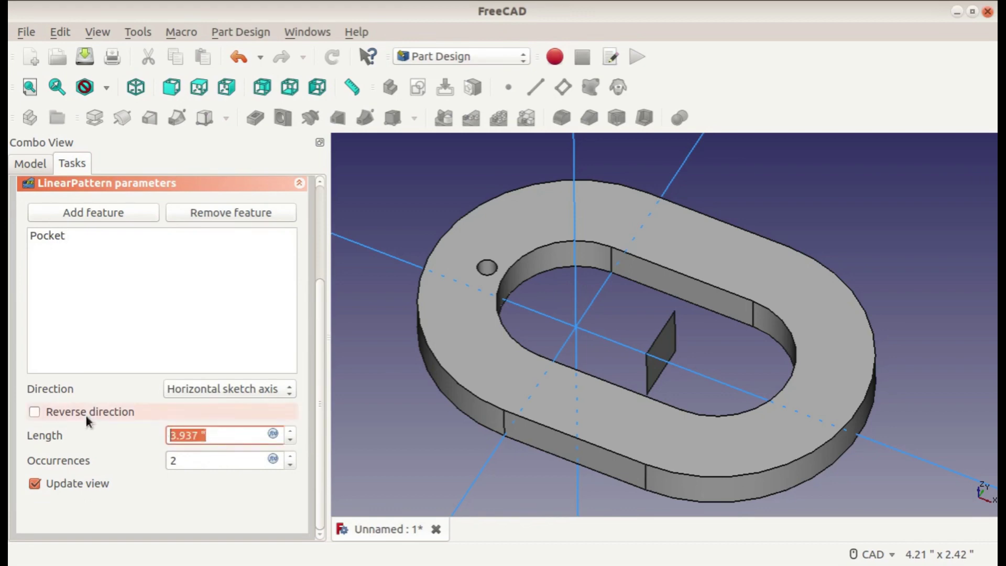
type("0.25")
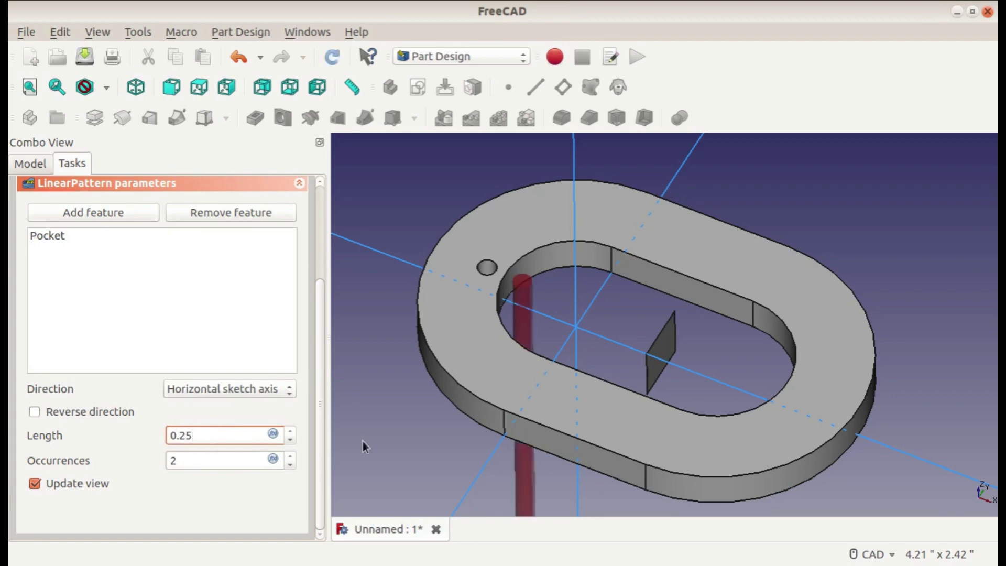
left_click(42, 409)
scroll(532, 316, "up", 6)
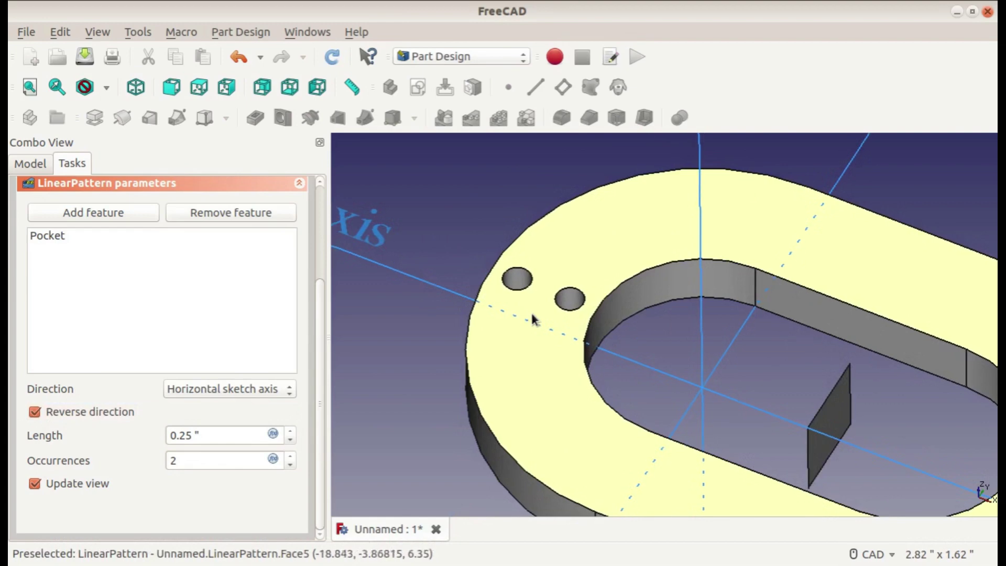
middle_click_drag(562, 342, 593, 409)
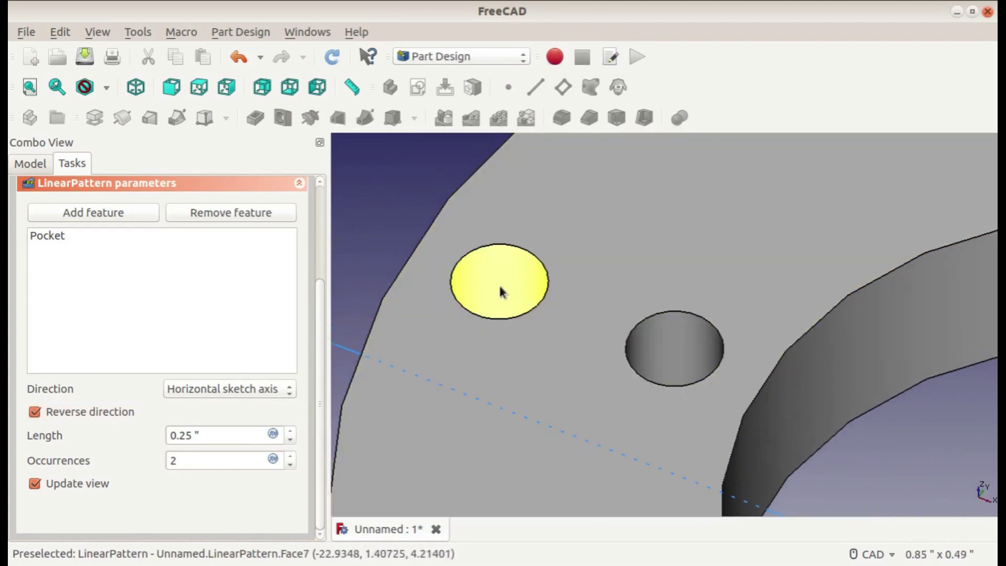
Try 3 and 4 occurrences for the linear pattern of the hole.
left_click(199, 459)
left_click_drag(200, 459, 162, 457)
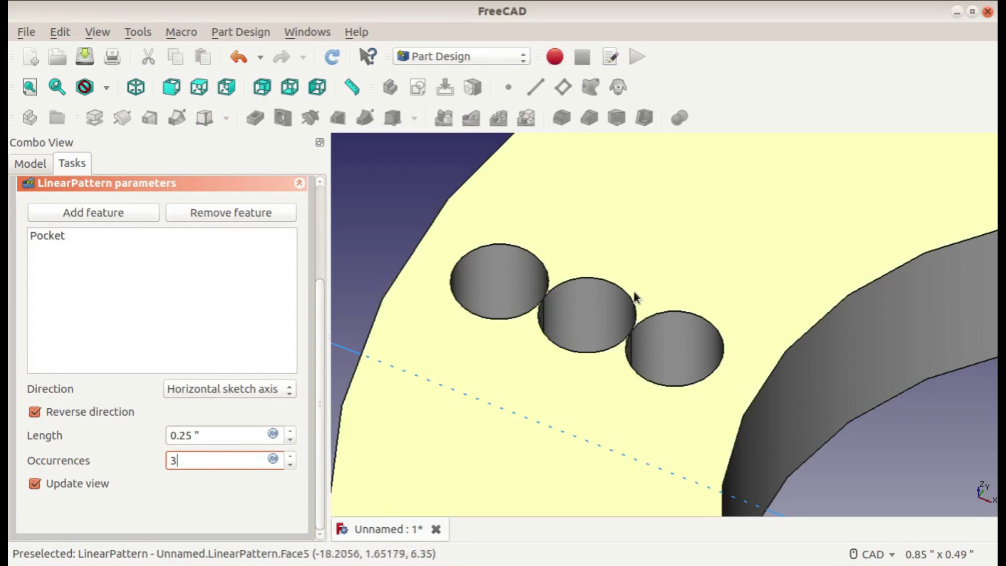
key("BackSpace")
type("4")
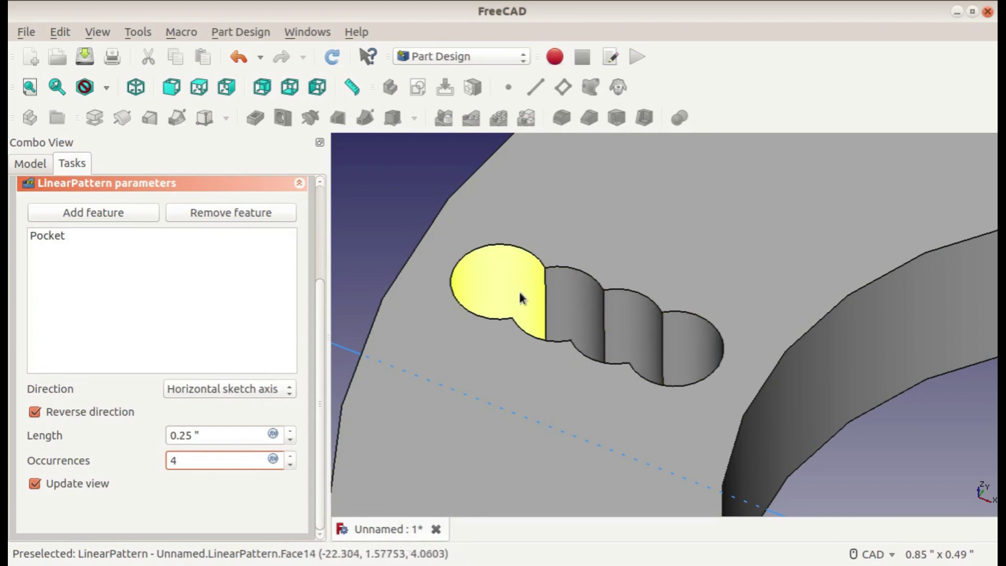
Try a linear pattern length of 1 in and view the resulting hole positions around the ring's end.
left_click(207, 435)
left_click_drag(207, 435, 146, 430)
type("1")
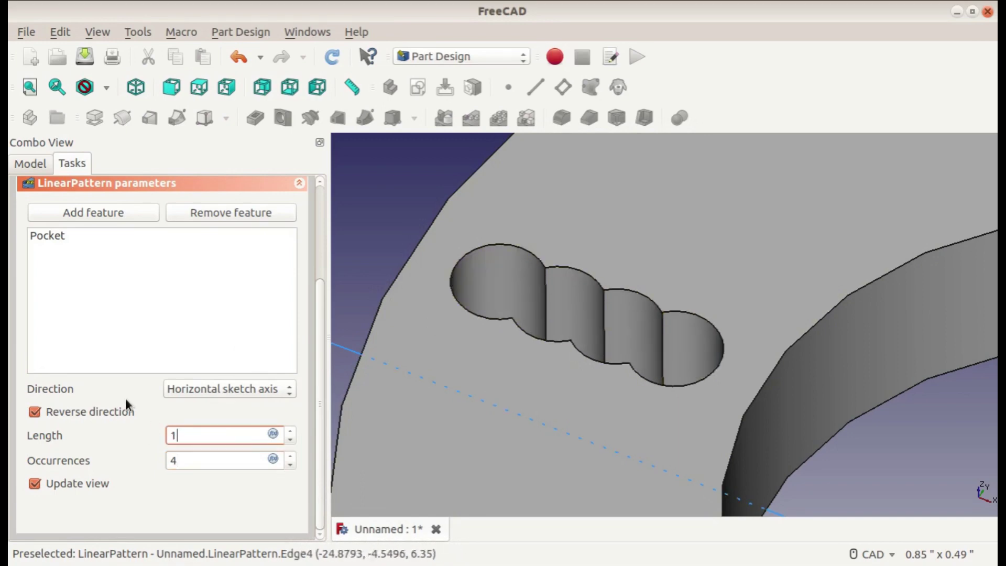
scroll(455, 308, "down", 6)
middle_click_drag(456, 308, 704, 309)
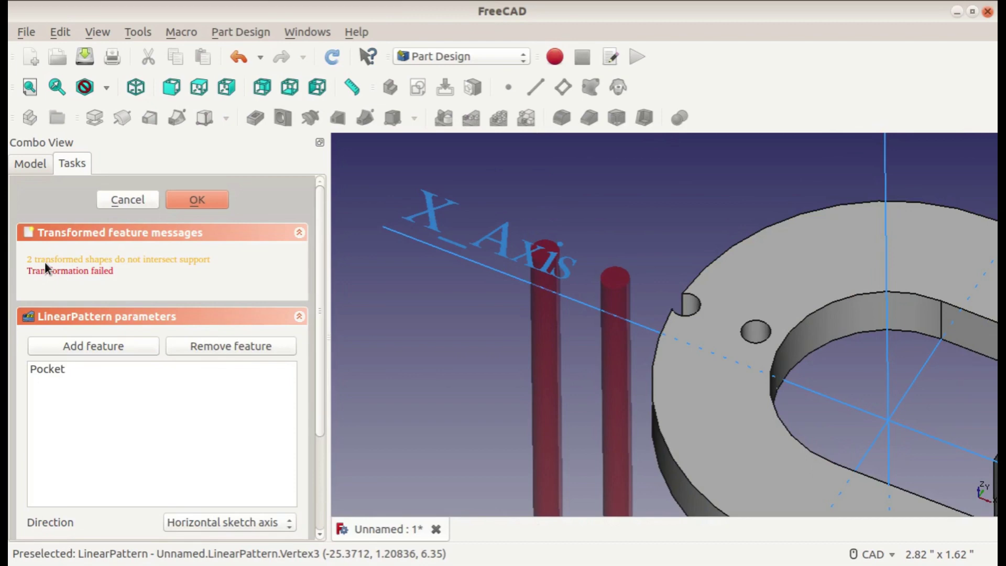
Switch the pattern's reverse direction off and on again and review the direction choices, keeping Horizontal sketch axis.
scroll(199, 375, "down", 3)
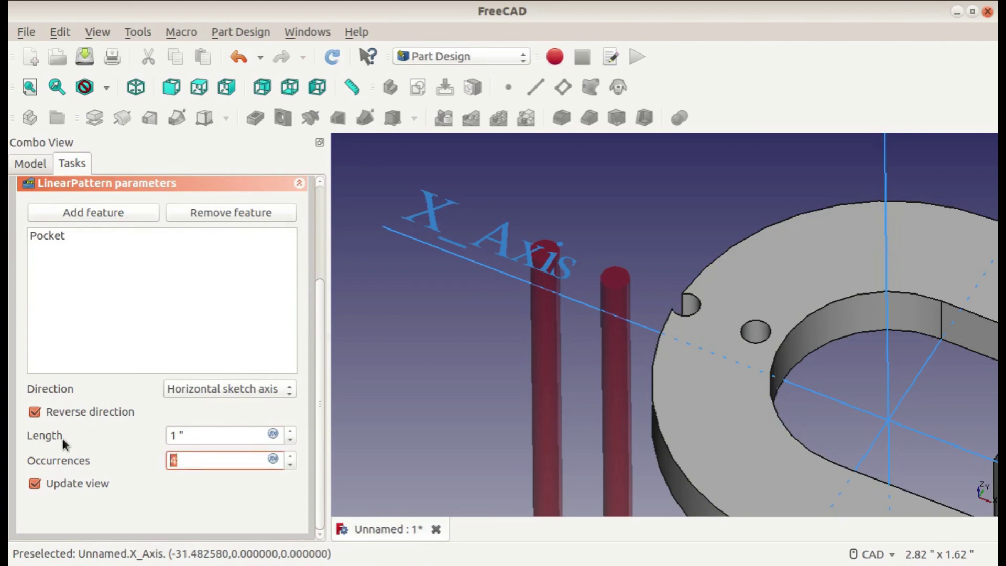
left_click(56, 412)
left_click(56, 412)
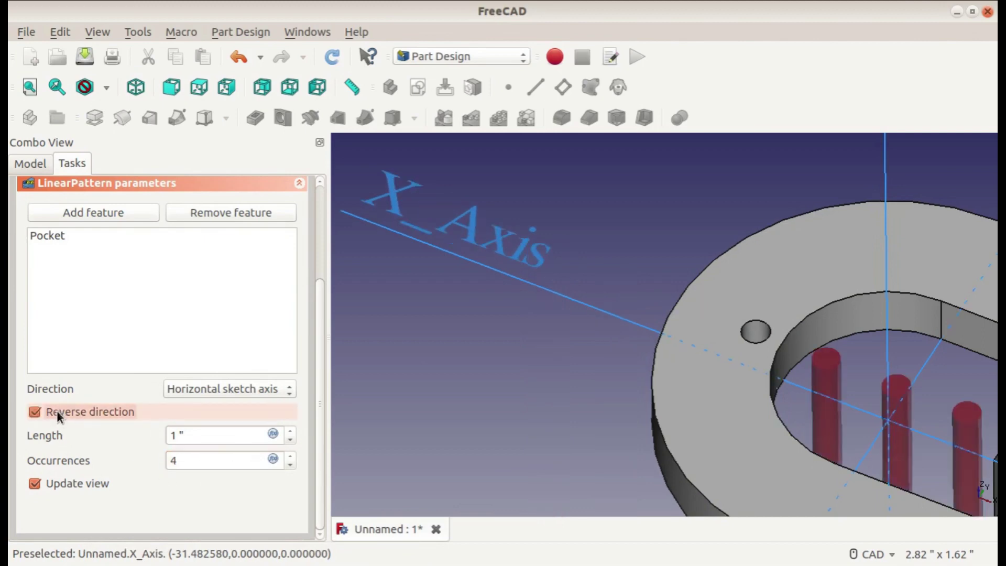
left_click(186, 390)
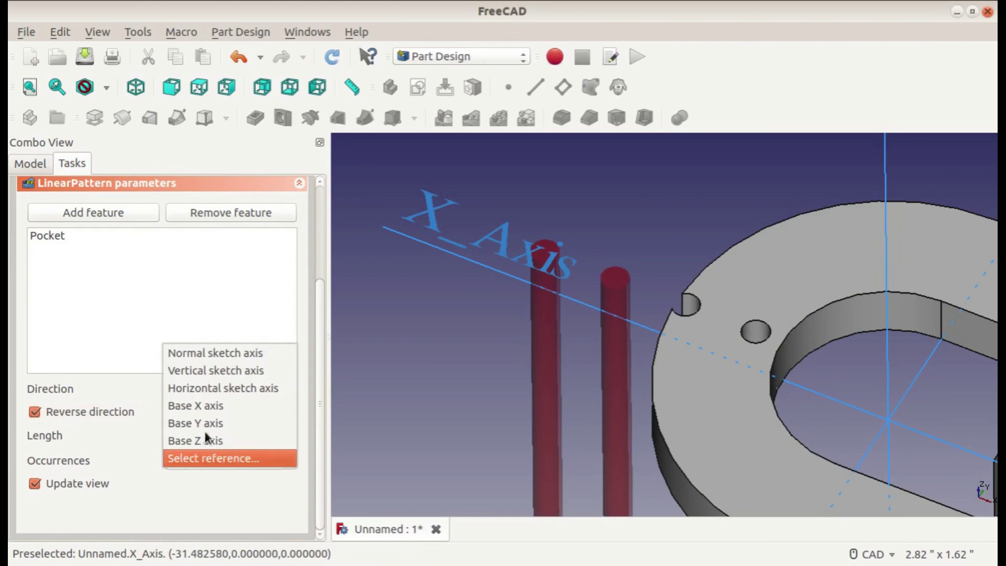
left_click(172, 387)
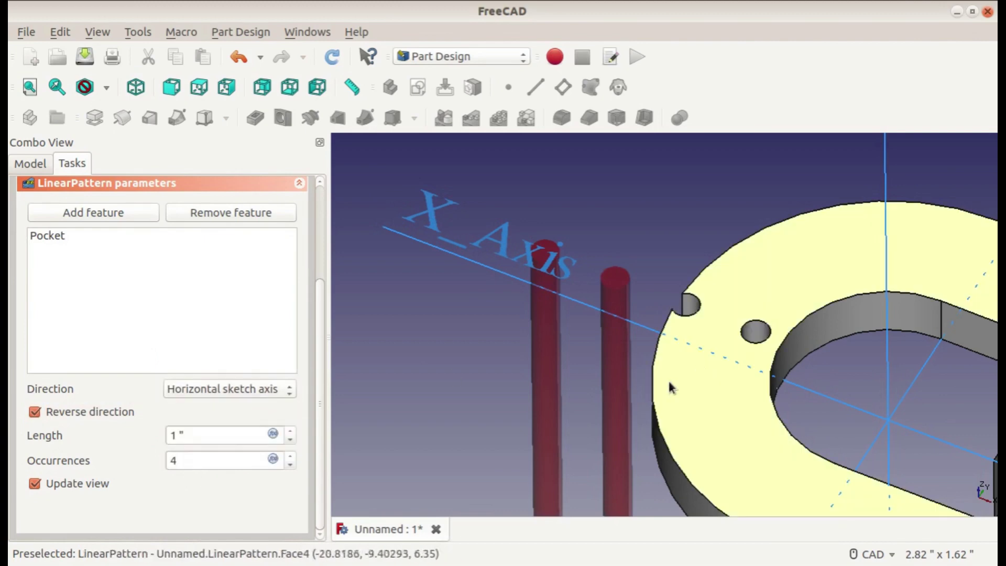
Set the linear pattern to 2 occurrences over a length of 0.25 in and accept the feature.
left_click_drag(189, 460, 171, 435)
type("2")
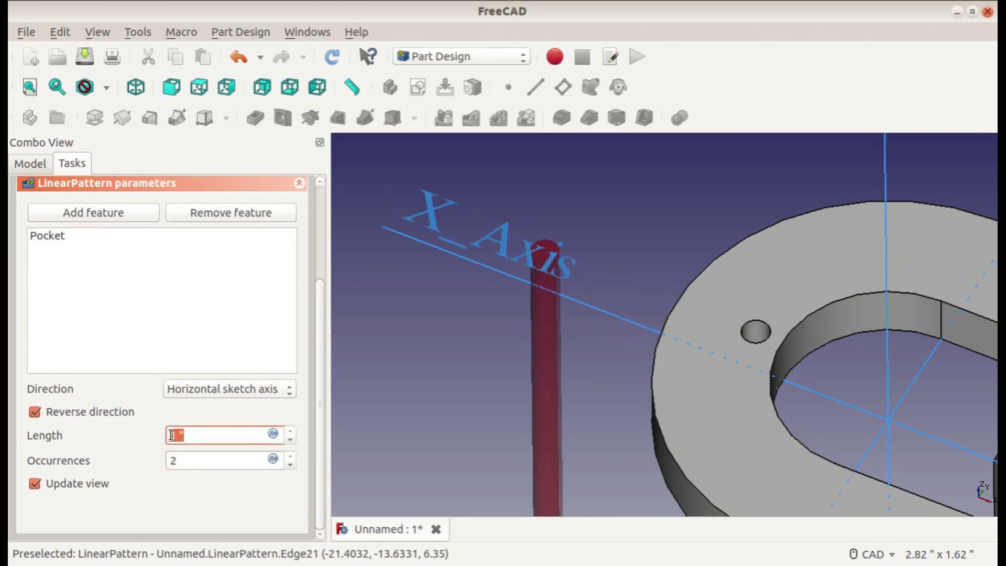
type("0.25")
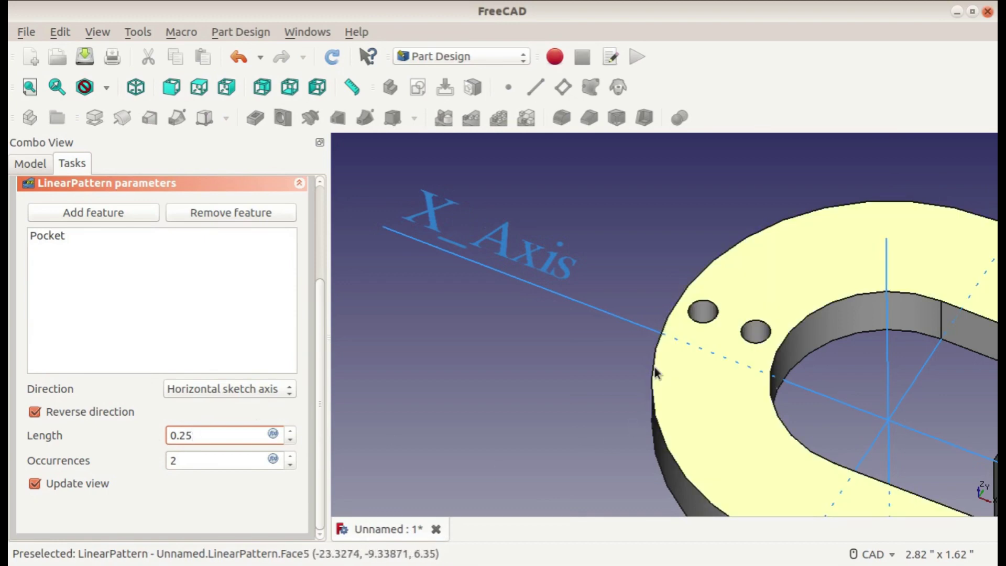
scroll(179, 362, "up", 3)
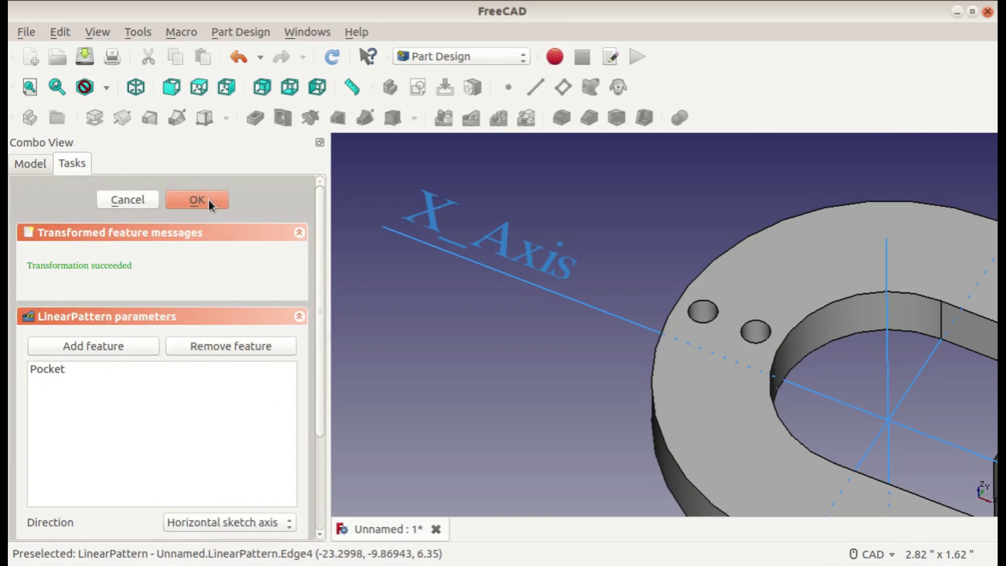
left_click(208, 200)
scroll(728, 329, "down", 5)
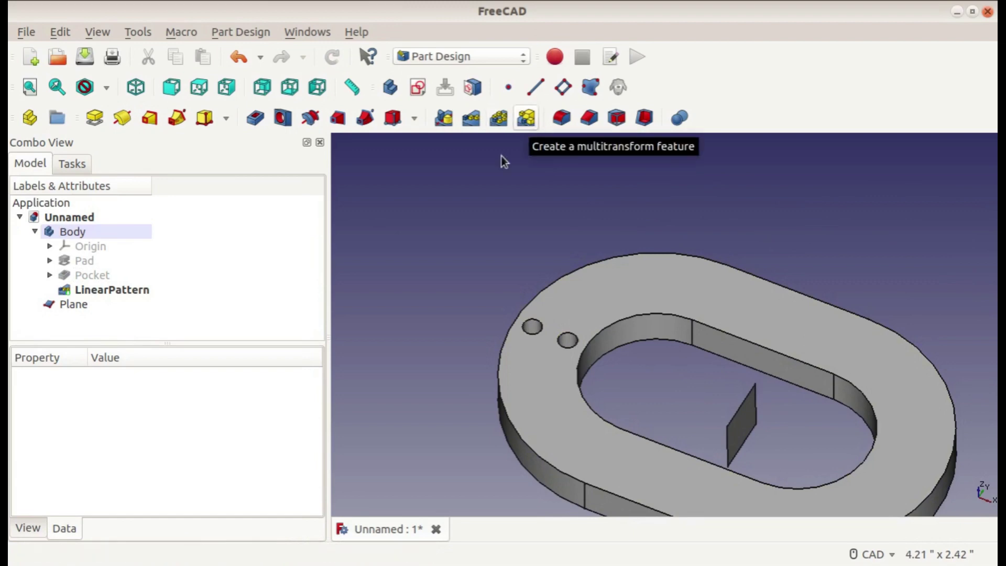
left_click(107, 290)
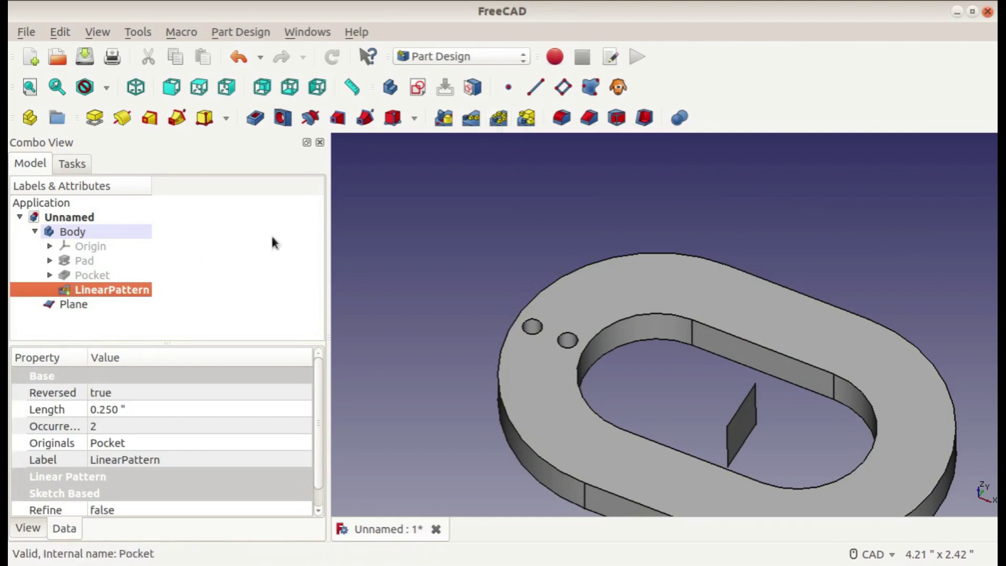
left_click(498, 118)
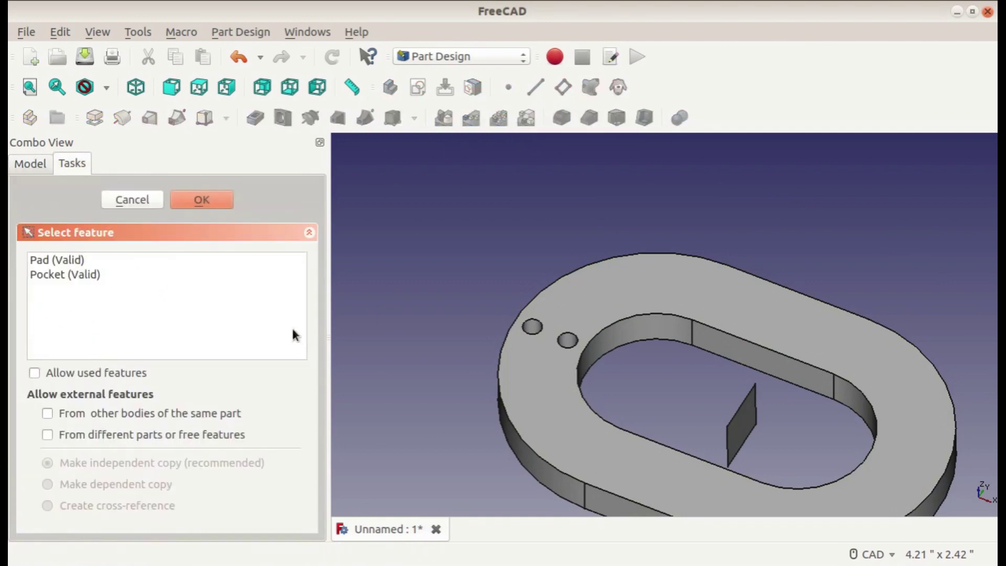
left_click(64, 261)
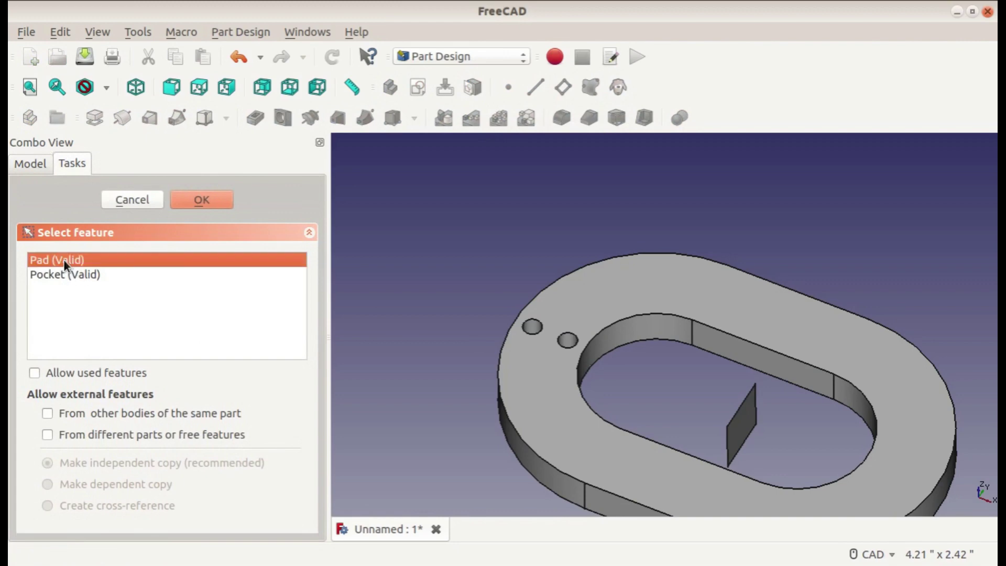
left_click(61, 275)
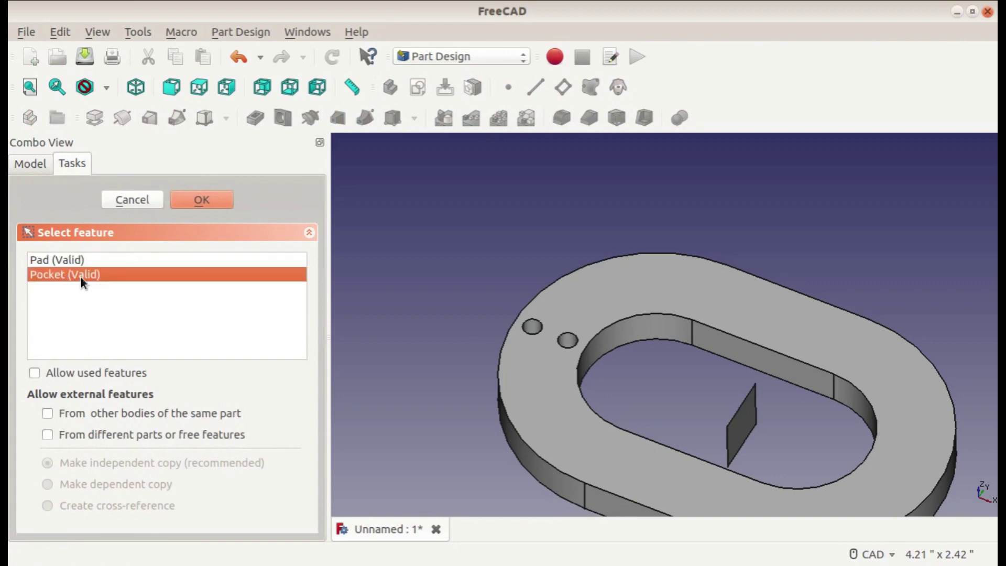
left_click(205, 199)
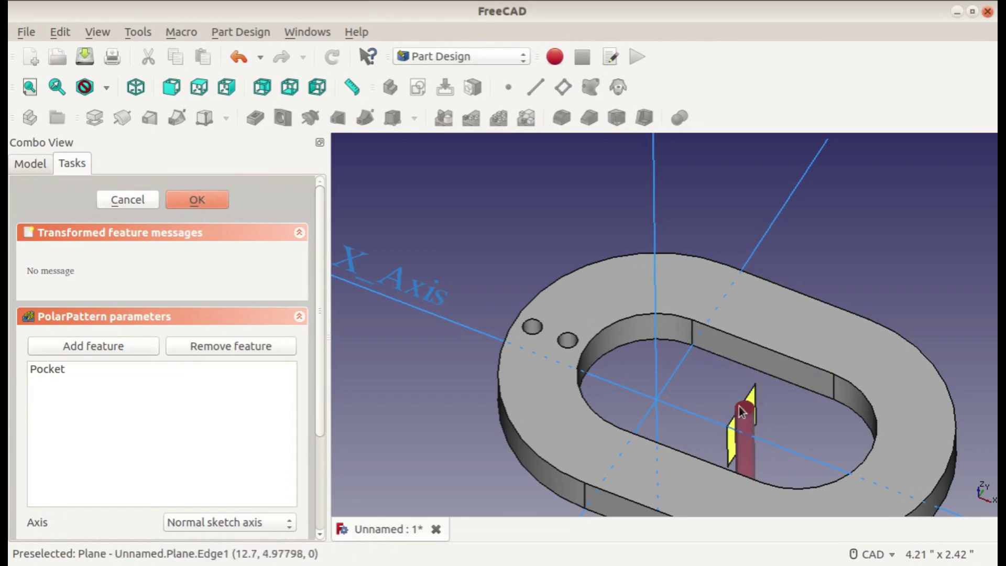
scroll(750, 414, "down", 3)
scroll(691, 385, "up", 2)
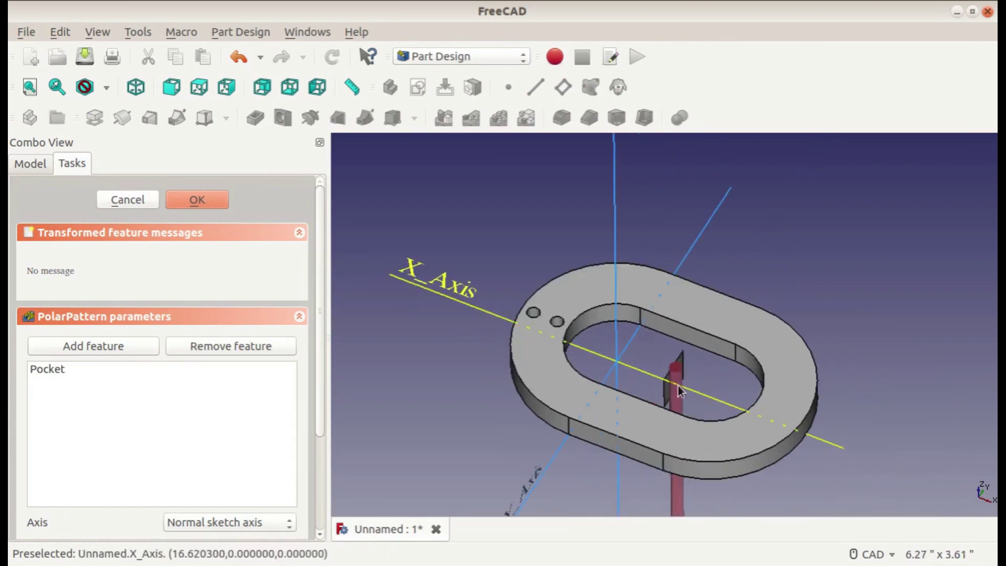
left_click(118, 201)
Delete the linear pattern feature from the body.
left_click(112, 290)
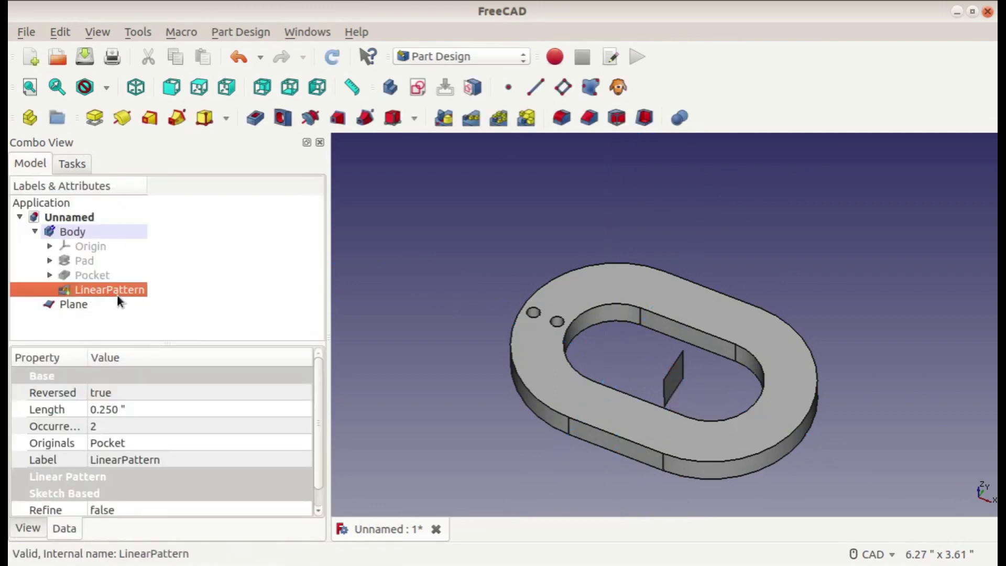
key("Delete")
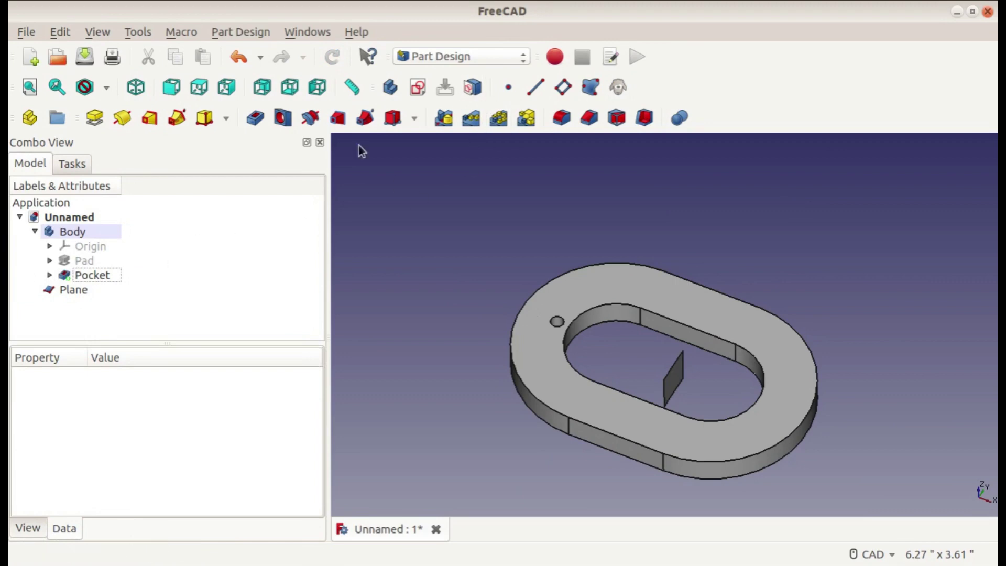
Start a polar pattern of the Pocket, review the axis choices while keeping Normal sketch axis, and try 4 occurrences.
left_click(101, 274)
left_click(499, 118)
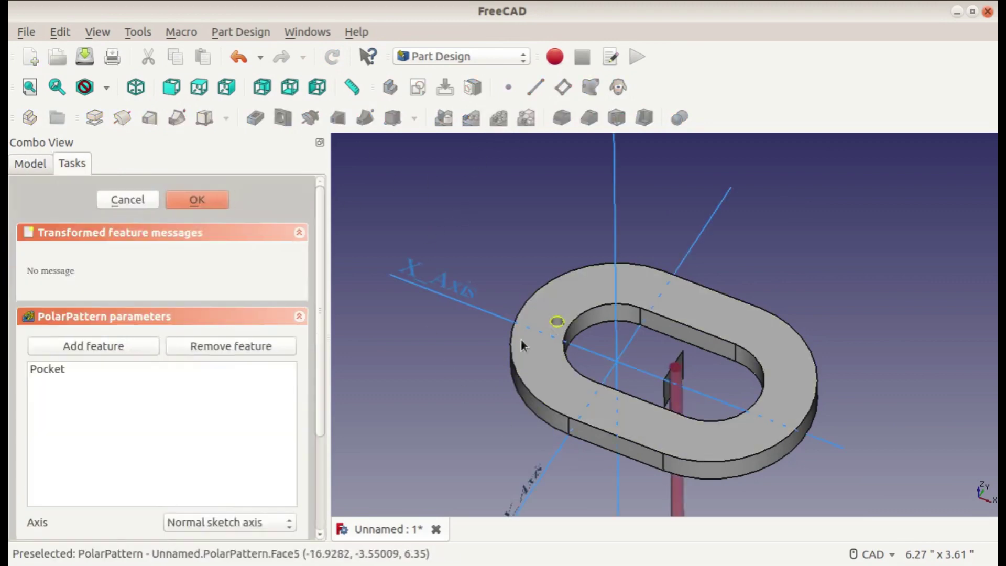
scroll(234, 240, "down", 5)
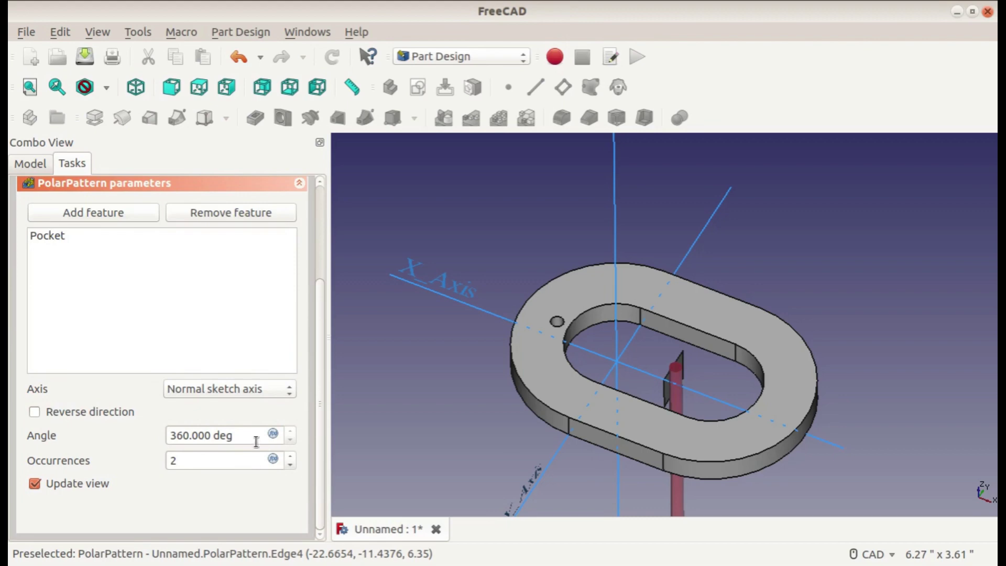
left_click(229, 390)
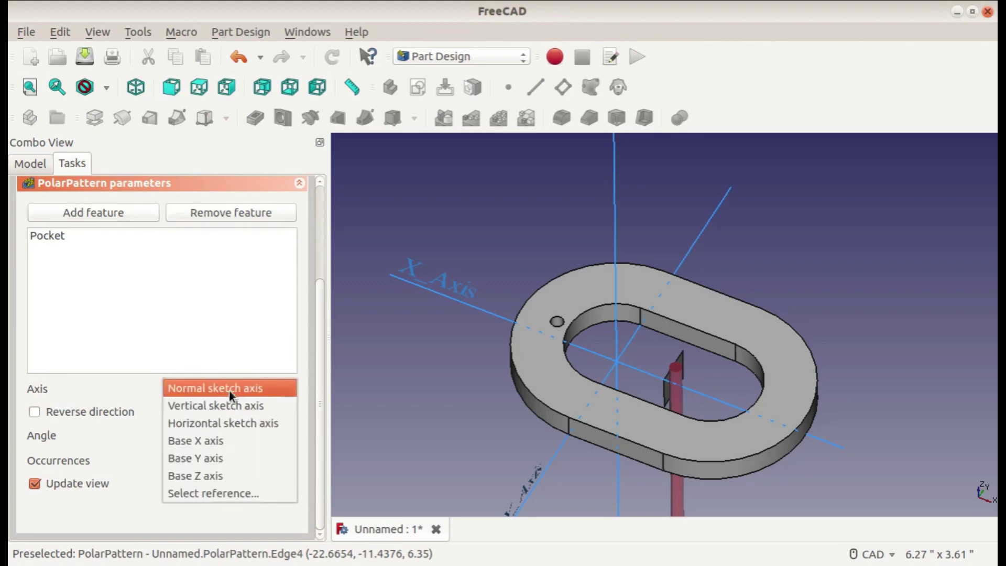
left_click(100, 386)
double_click(240, 458)
type("4")
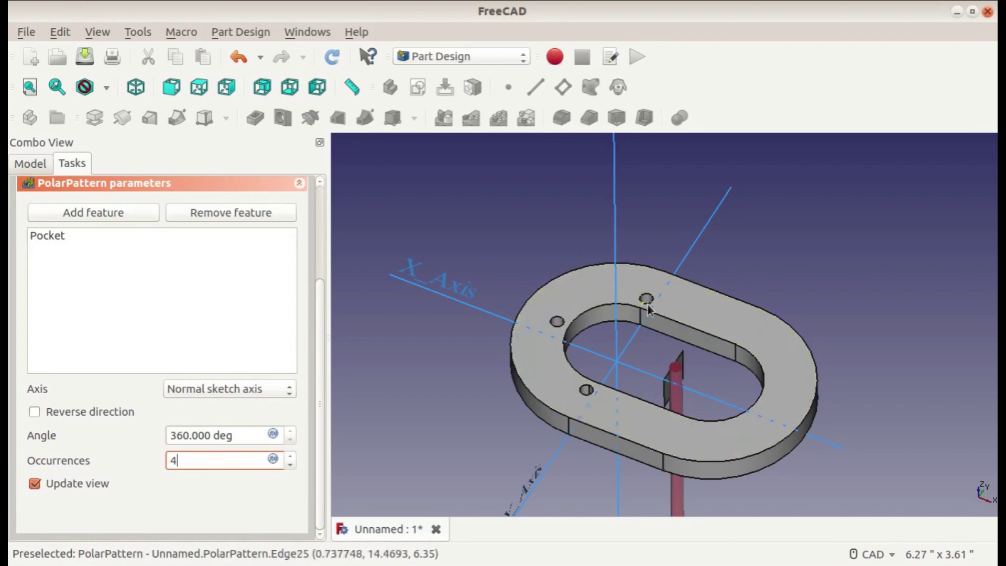
Try polar pattern angles of 180, 100 and 90 degrees for the hole.
left_click(237, 432)
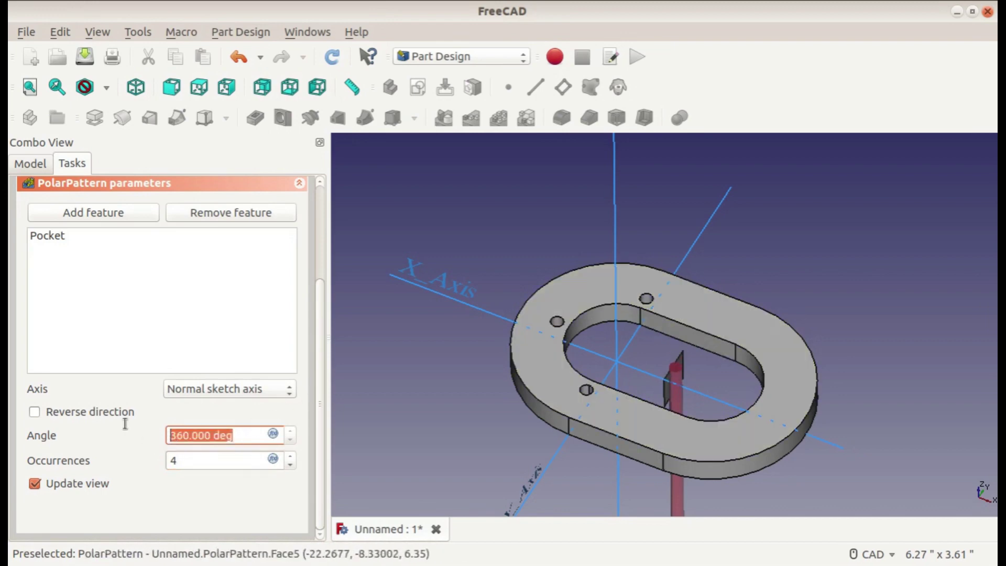
type("180")
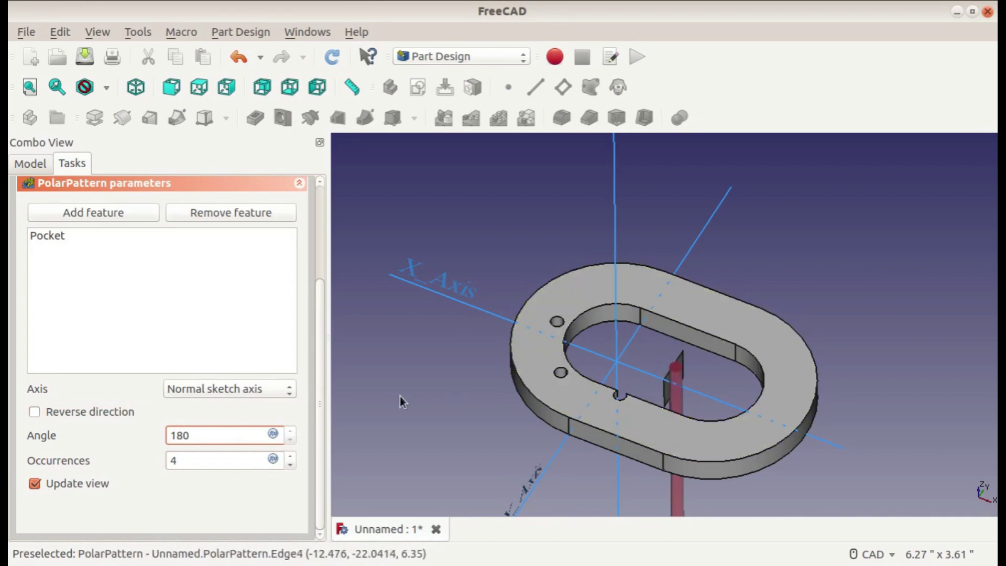
key("BackSpace")
key("BackSpace")
type("00")
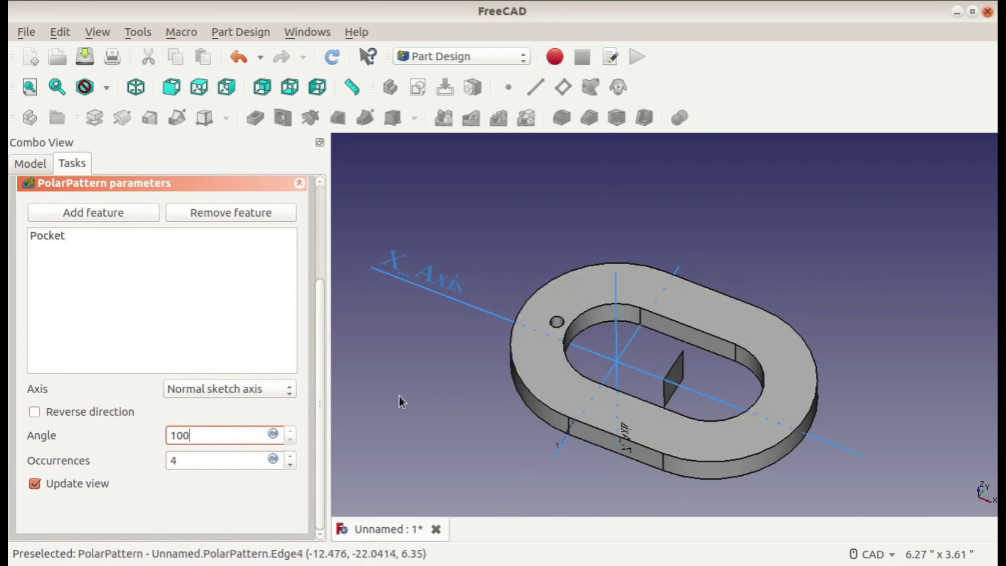
key("BackSpace")
key("BackSpace")
type("9")
key("BackSpace")
key("BackSpace")
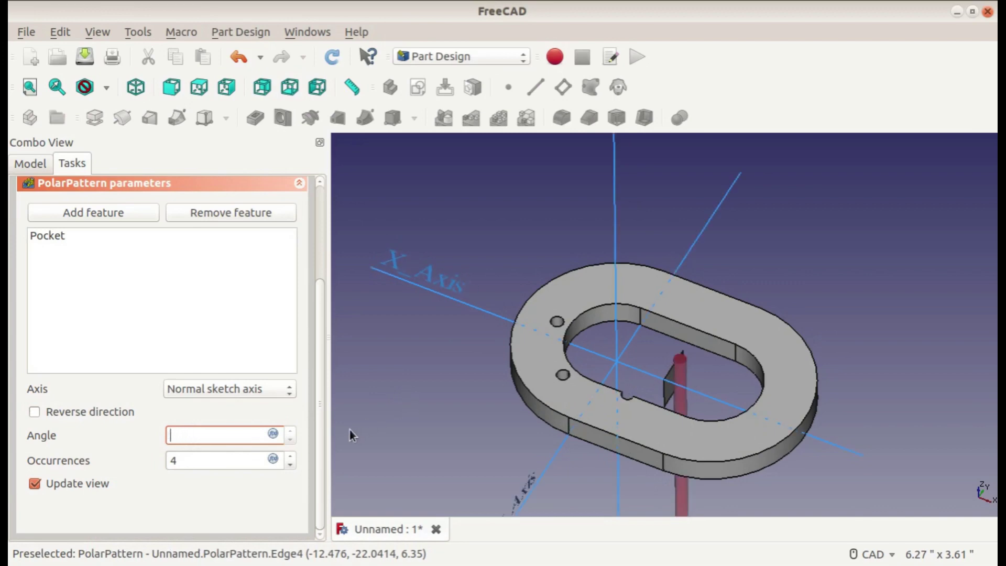
type("90")
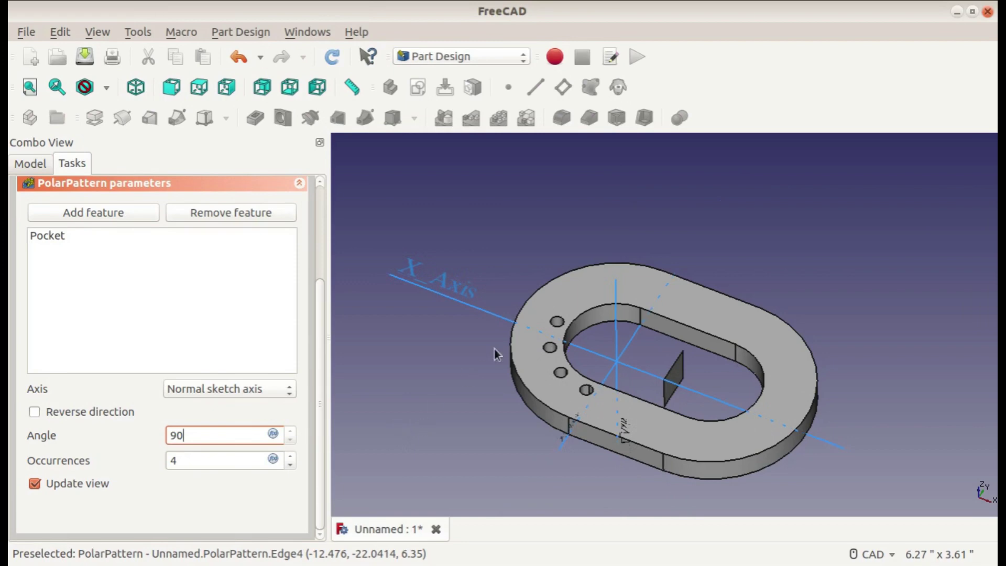
Switch the polar pattern's reverse direction on and off, try 0 occurrences, and cancel the feature.
middle_click_drag(578, 319, 606, 449)
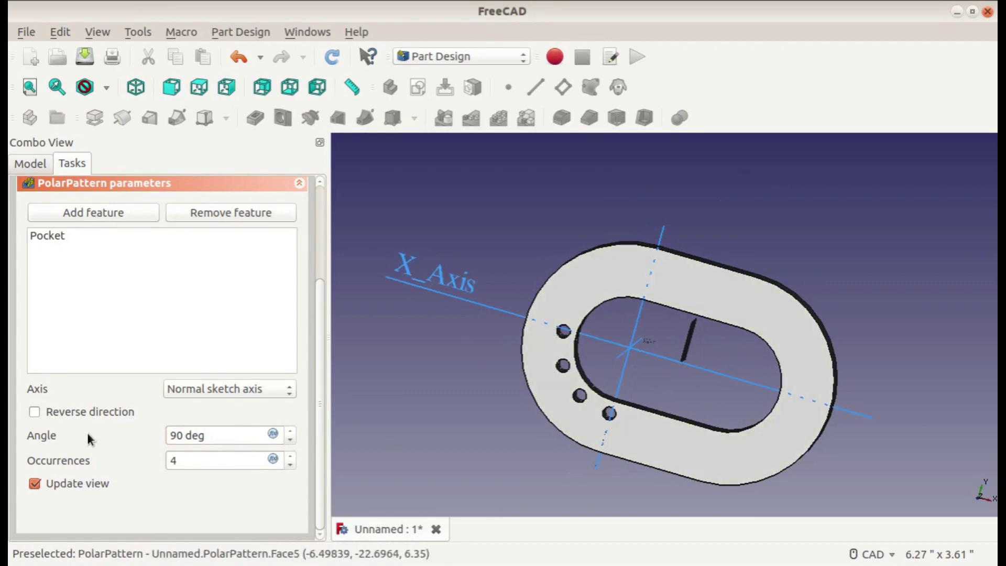
left_click(37, 414)
left_click(36, 413)
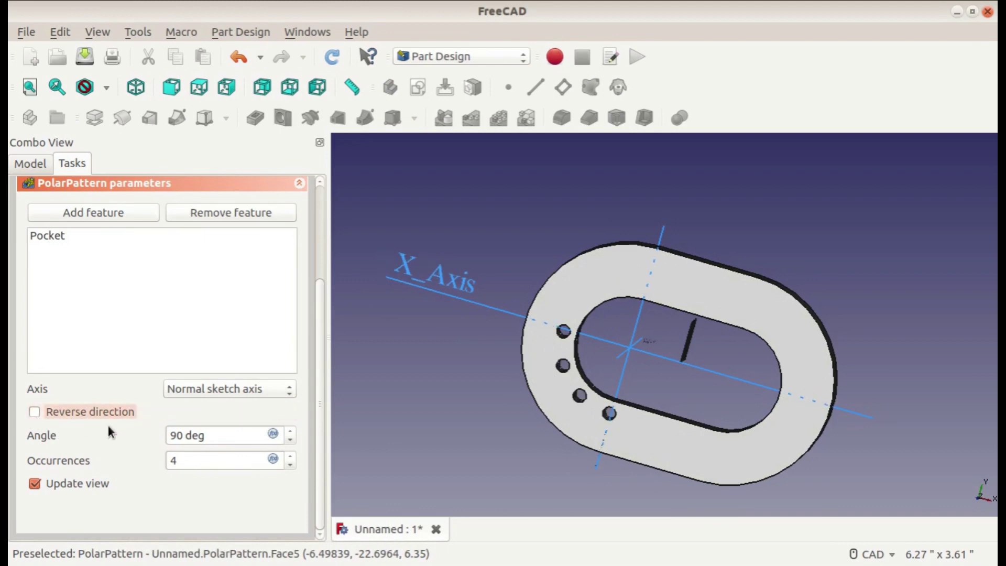
double_click(227, 459)
type("0")
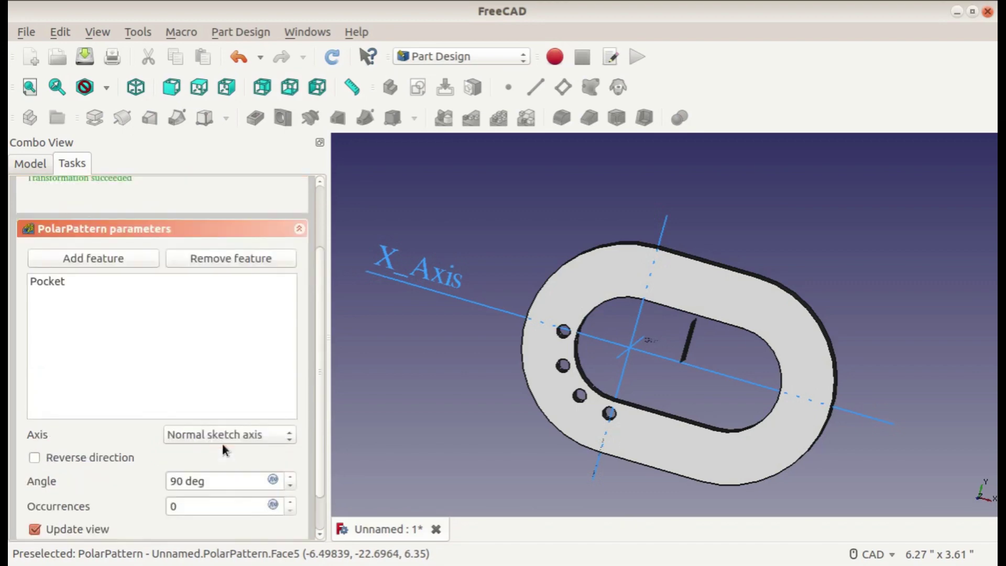
scroll(182, 365, "up", 3)
left_click(145, 195)
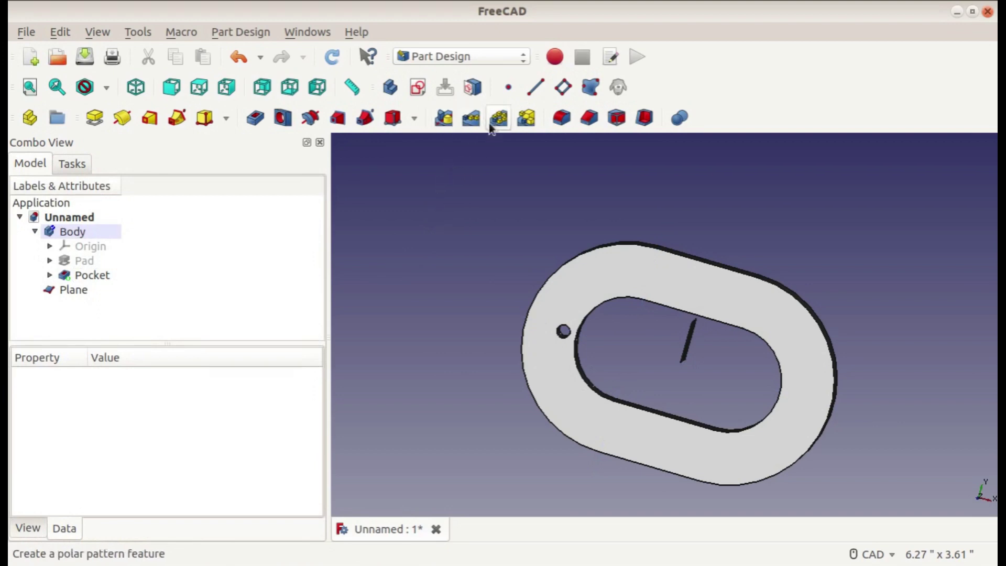
Start a MultiTransform of the Pocket and add a linear pattern to its transformations.
left_click(525, 119)
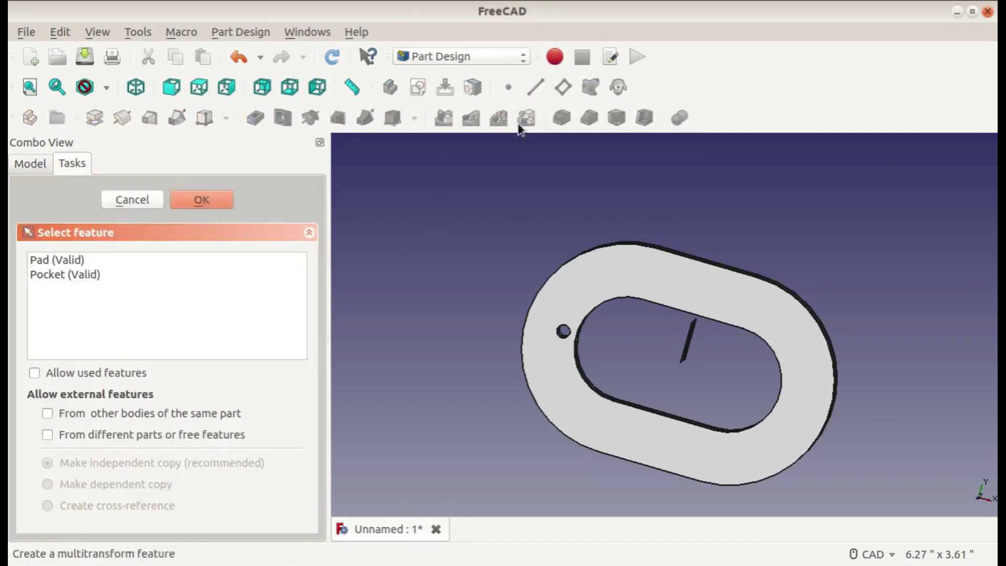
left_click(49, 277)
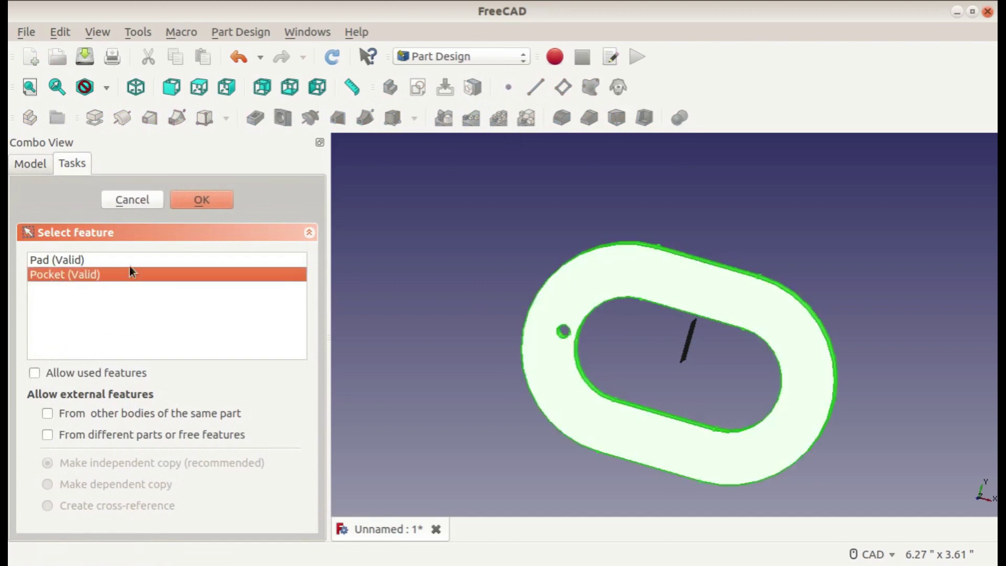
left_click(195, 201)
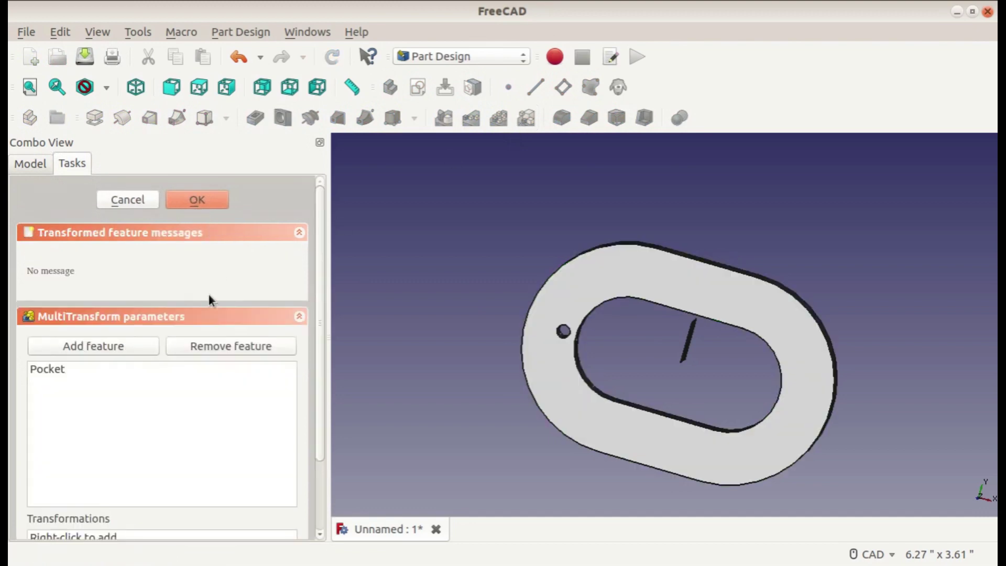
scroll(193, 327, "down", 3)
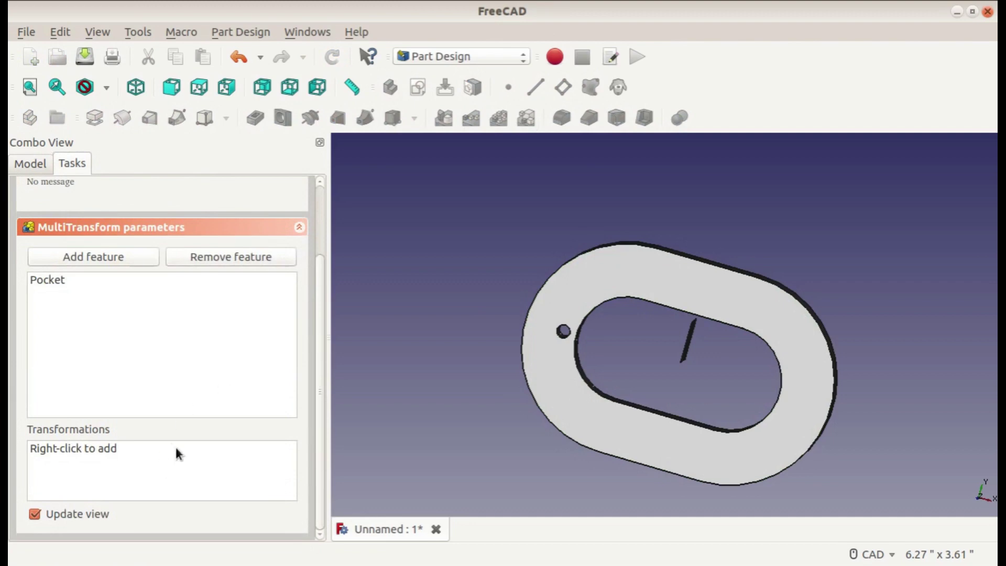
right_click(103, 449)
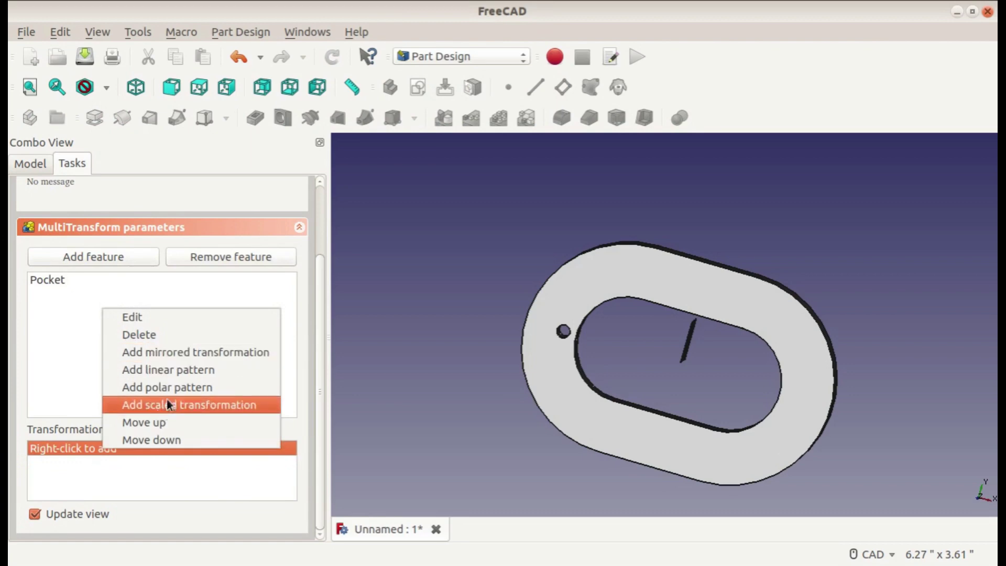
left_click(161, 374)
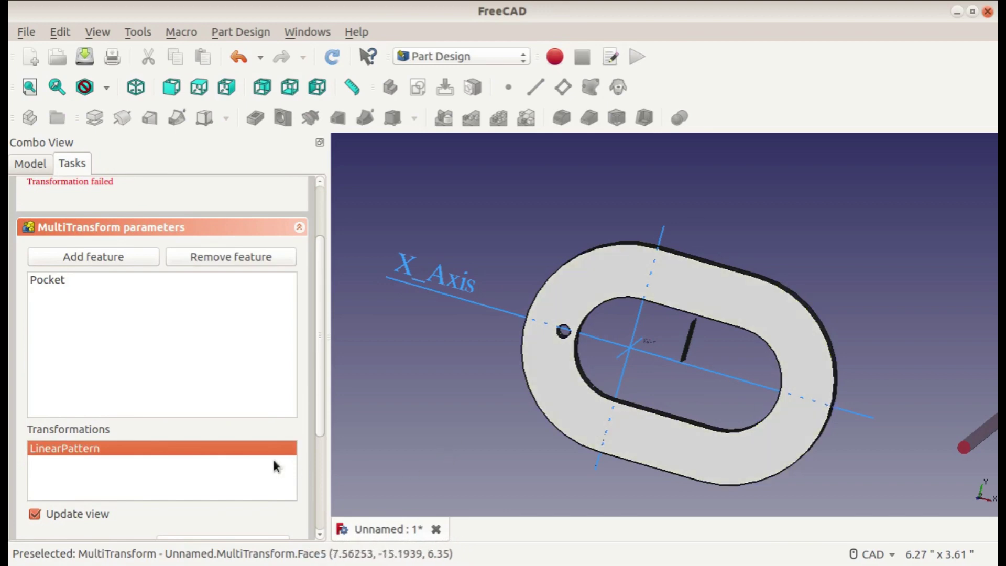
Set the MultiTransform's linear pattern to a length of 0.25 in with reversed direction and accept it.
scroll(145, 444, "down", 4)
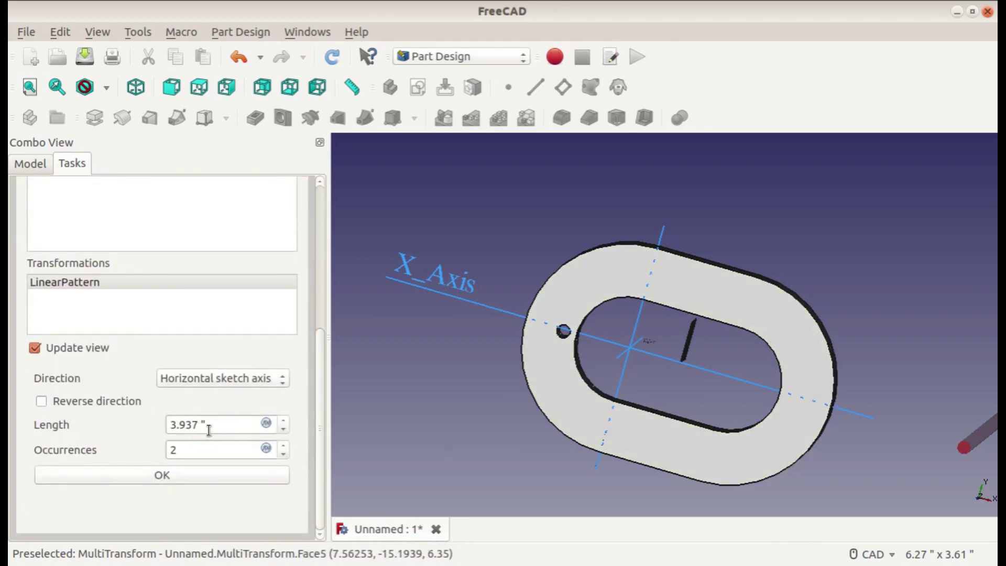
left_click_drag(213, 424, 69, 407)
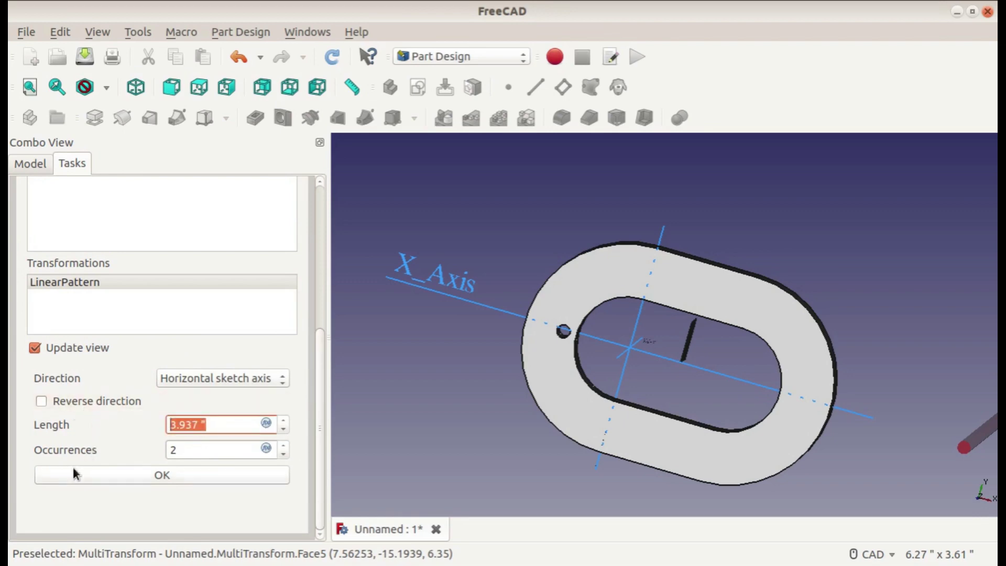
key("BackSpace")
type("0.25")
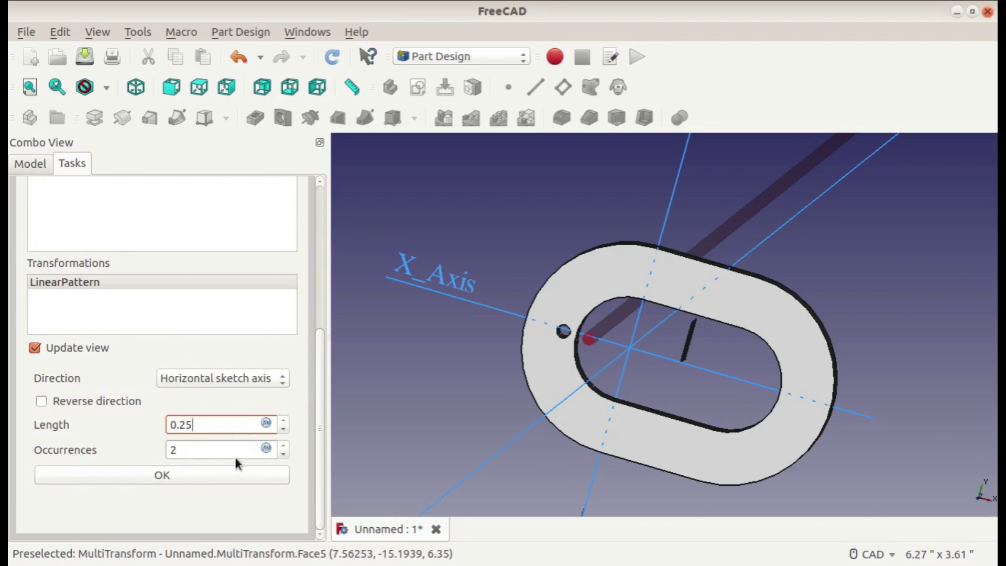
left_click(97, 399)
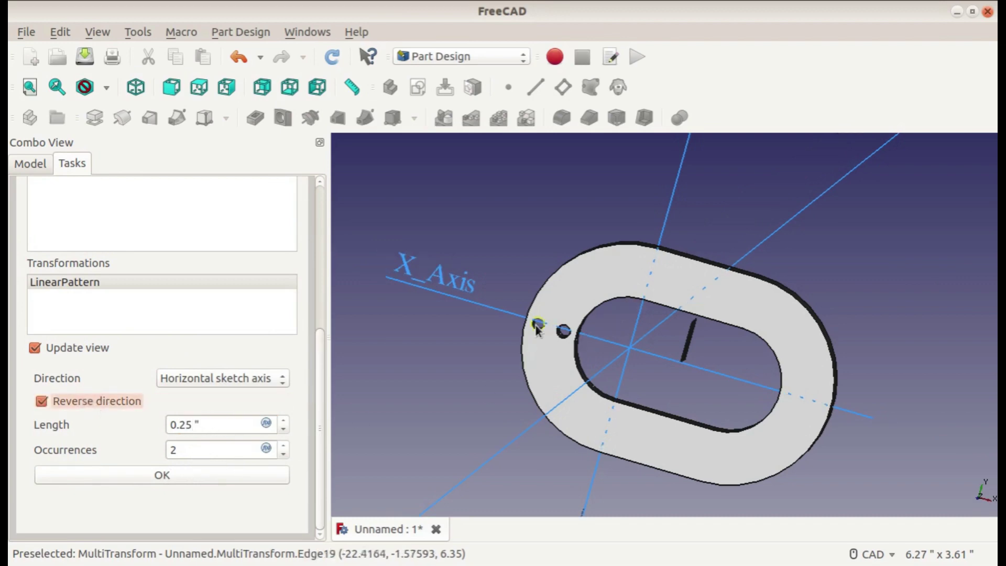
left_click(208, 479)
Add a polar pattern to the MultiTransform's transformations following the linear pattern.
scroll(180, 475, "up", 3)
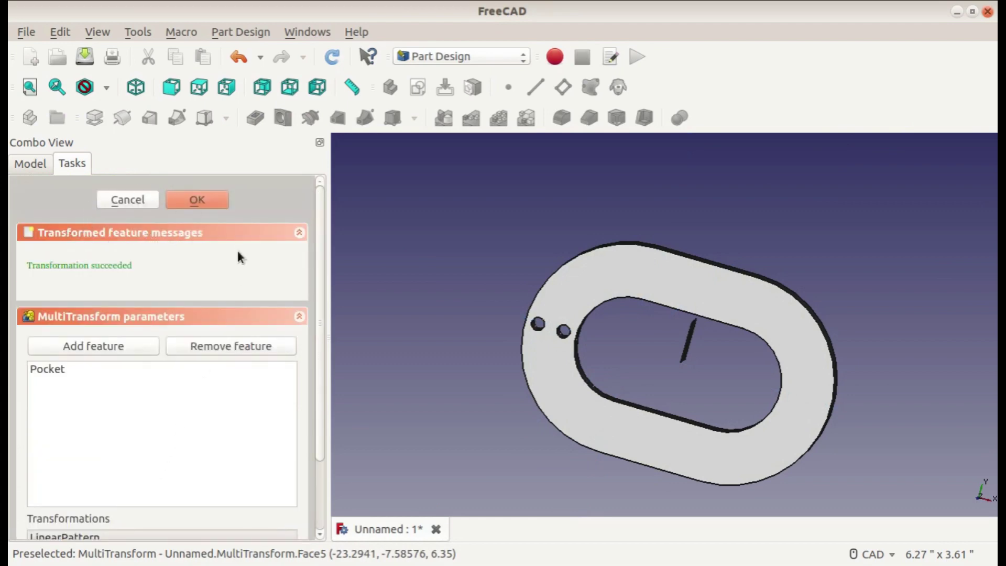
scroll(237, 252, "down", 3)
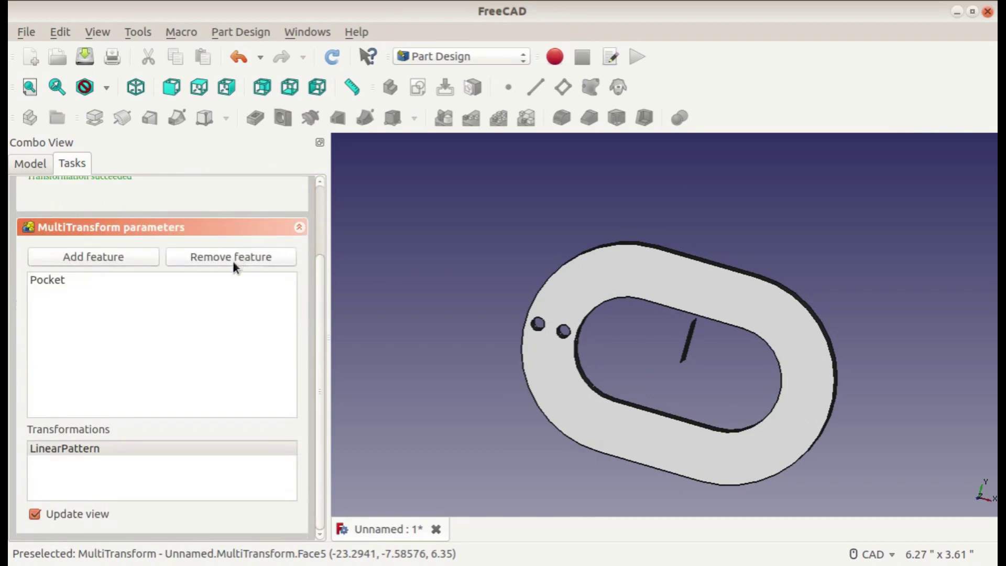
right_click(75, 451)
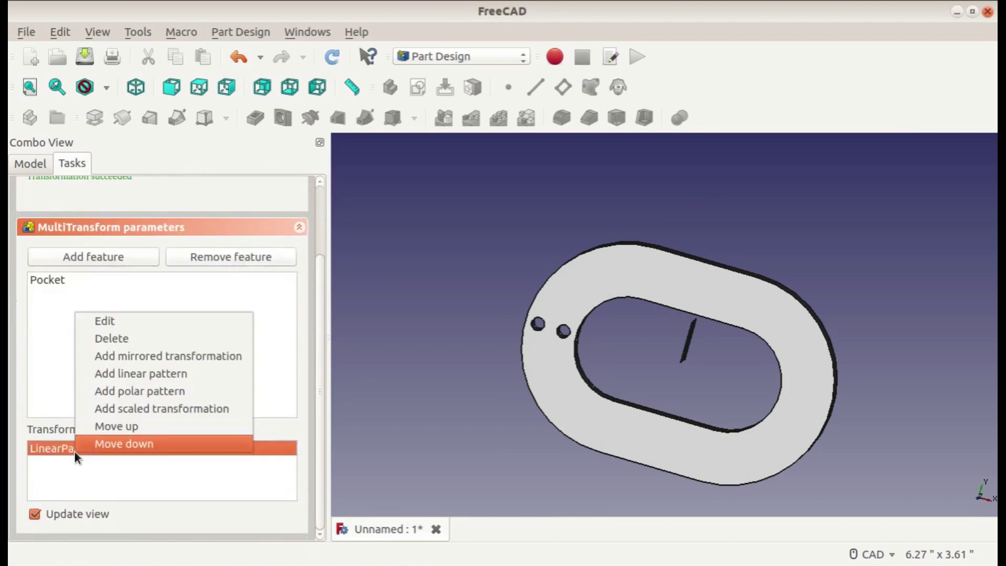
left_click(131, 391)
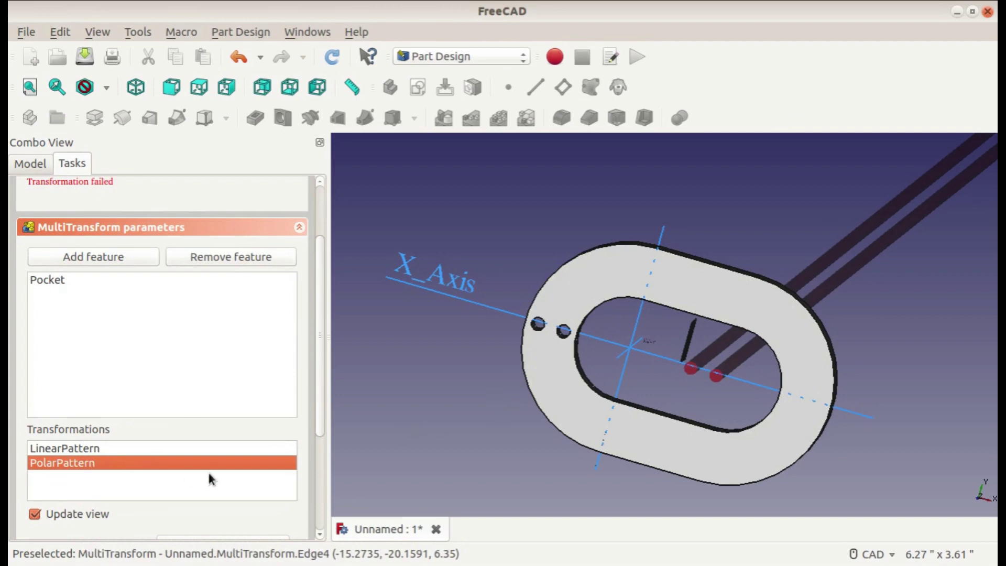
Set the MultiTransform's polar pattern to an angle of 90 deg with 4 occurrences and accept it.
scroll(211, 463, "down", 5)
scroll(182, 456, "down", 2)
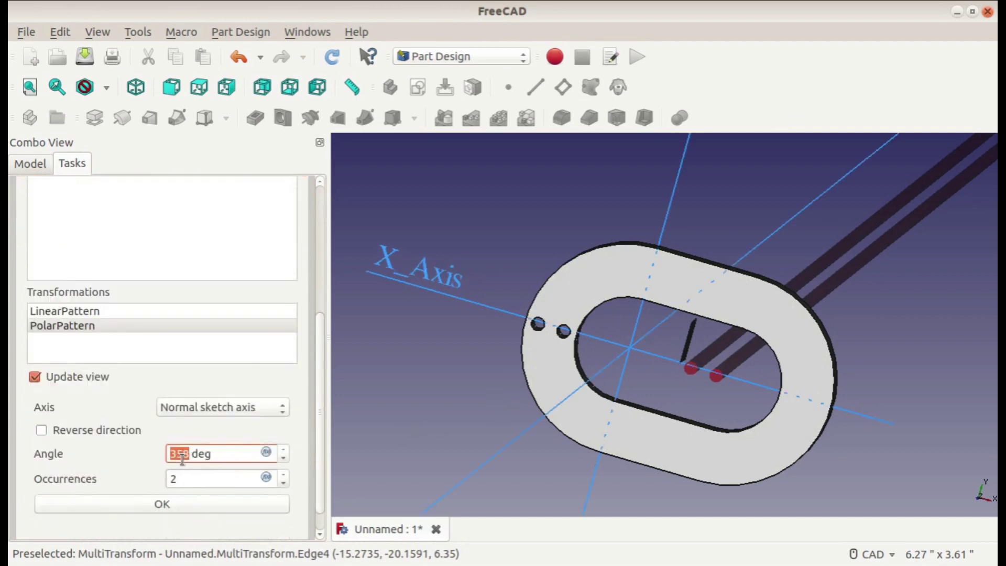
type("90")
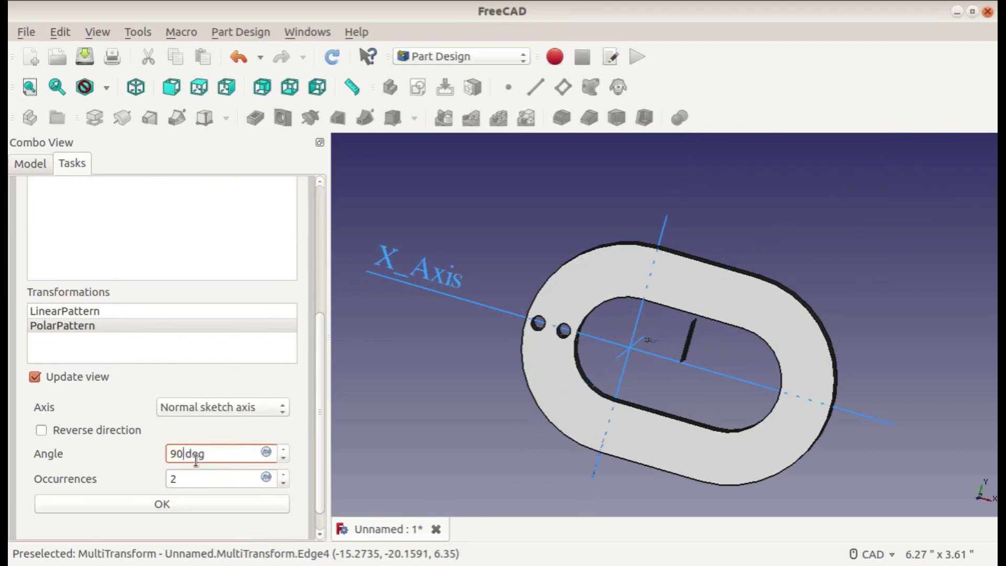
key("Tab")
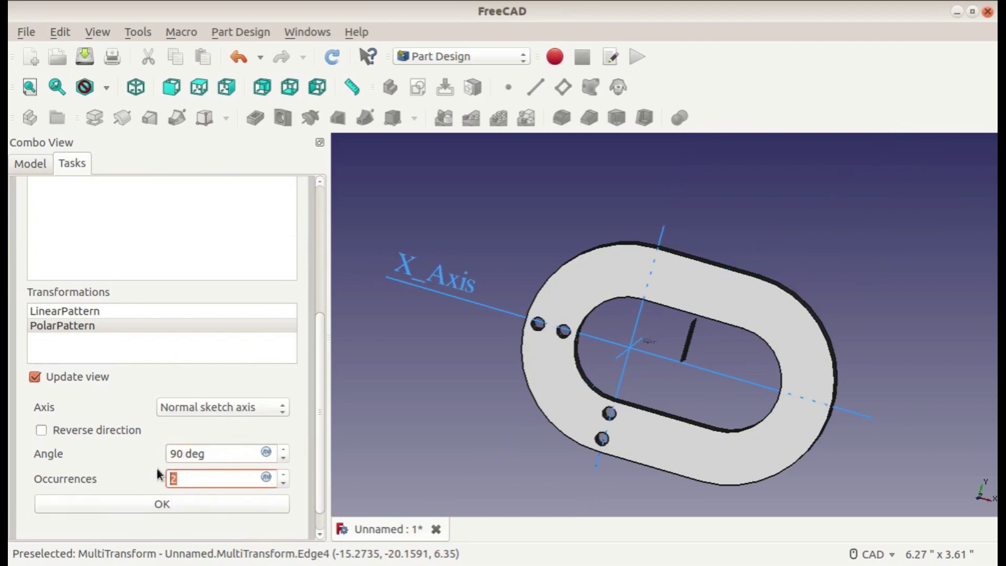
type("4")
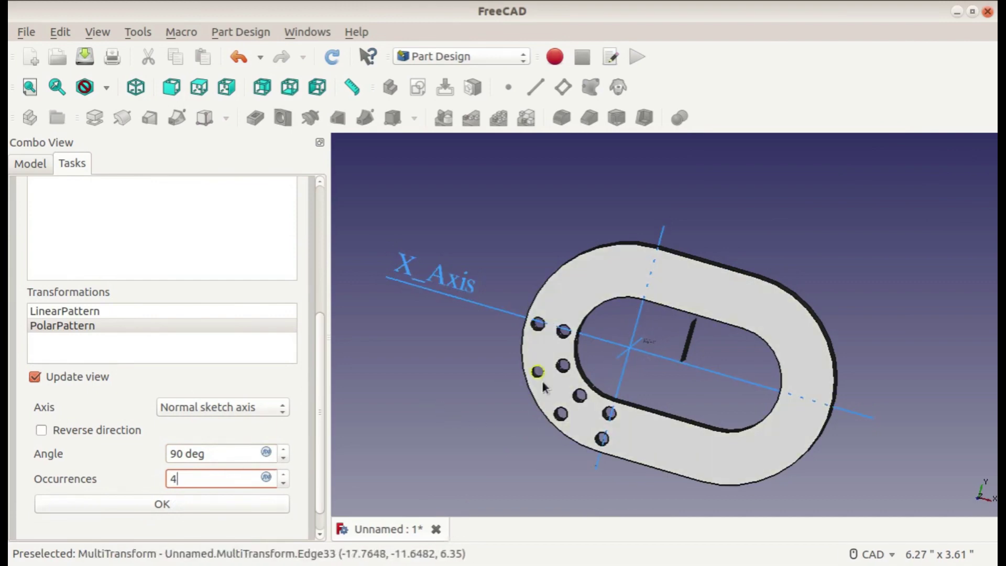
left_click(135, 508)
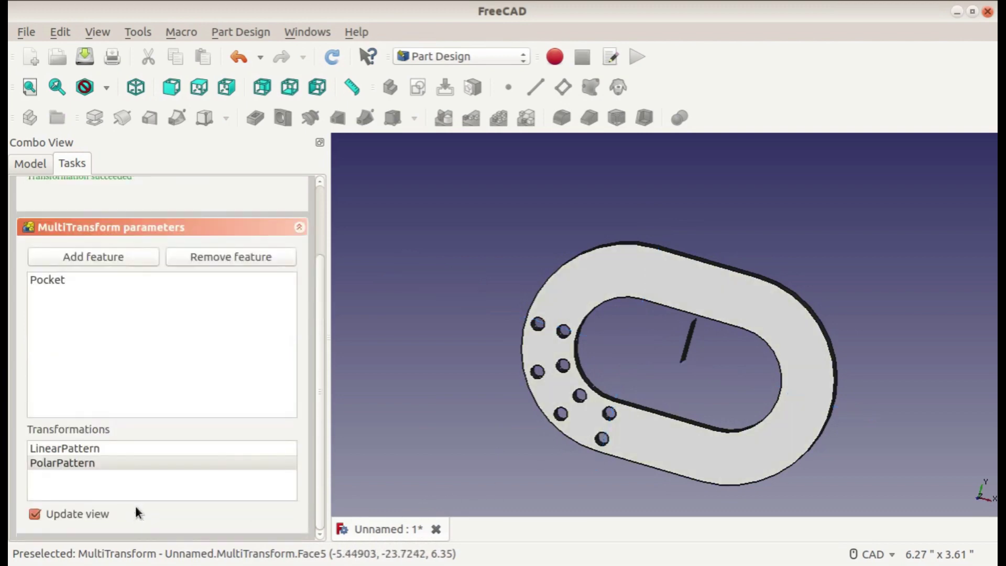
Add a second polar pattern to the MultiTransform's transformations after the first one.
right_click(79, 464)
left_click(133, 405)
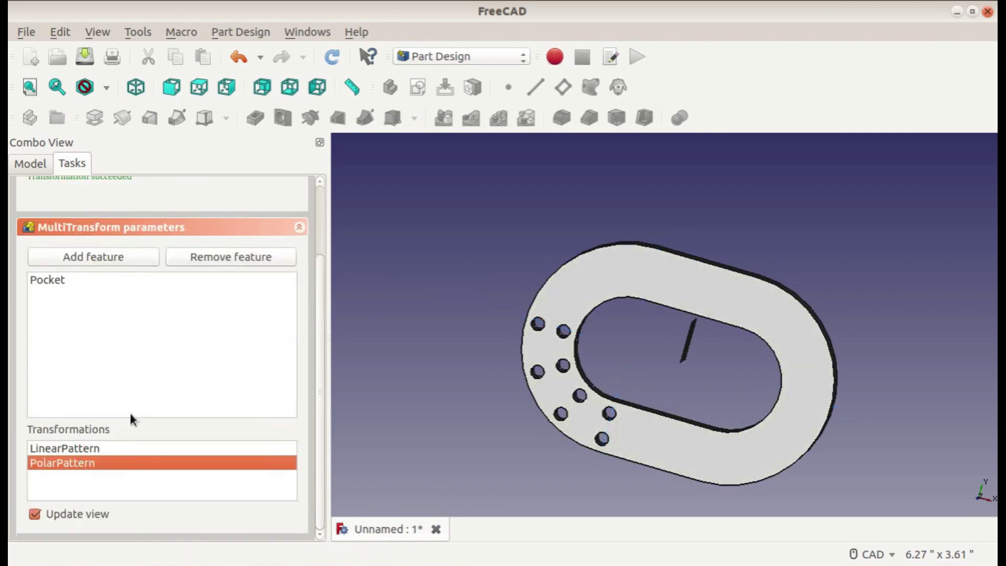
scroll(128, 444, "down", 5)
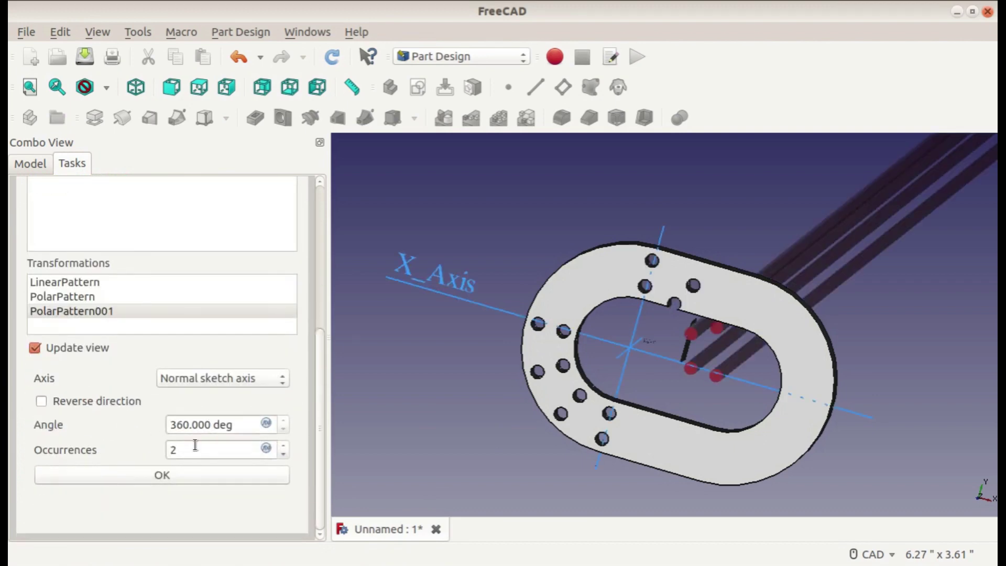
Set the second polar pattern to 90 deg with 4 occurrences in reversed direction and accept it.
left_click_drag(234, 425, 170, 423)
type("9")
key("Tab")
type("4")
left_click(45, 403)
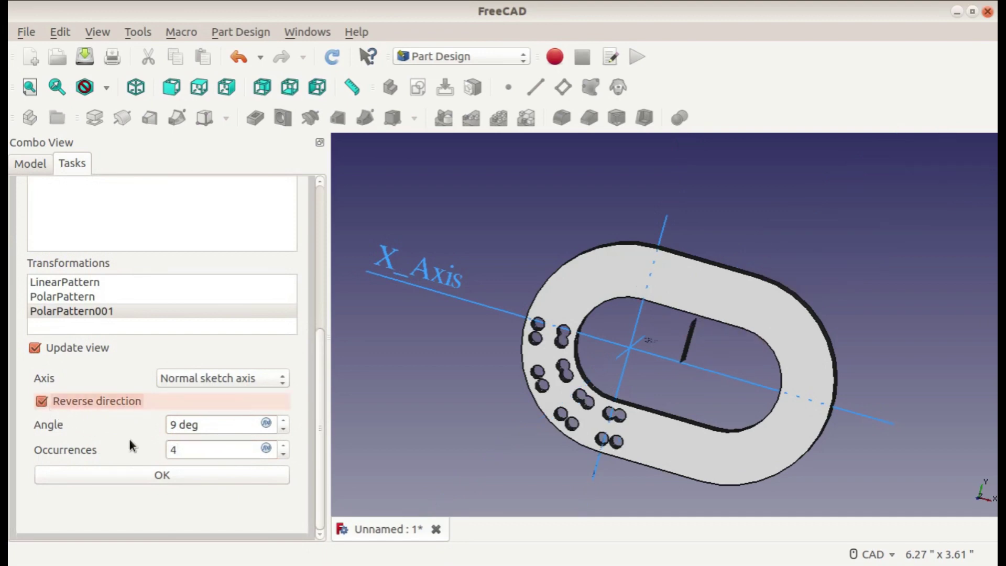
left_click(176, 425)
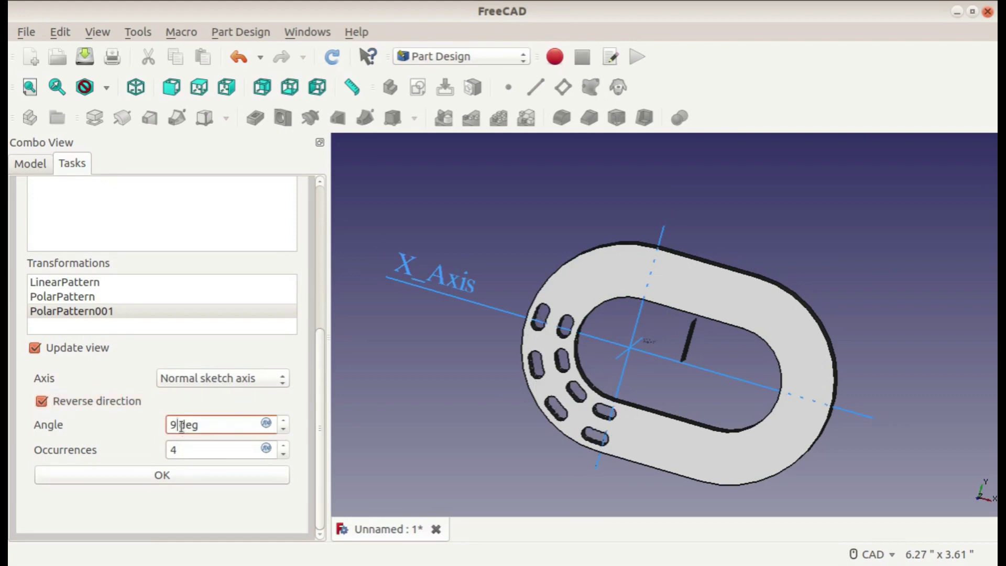
type("0")
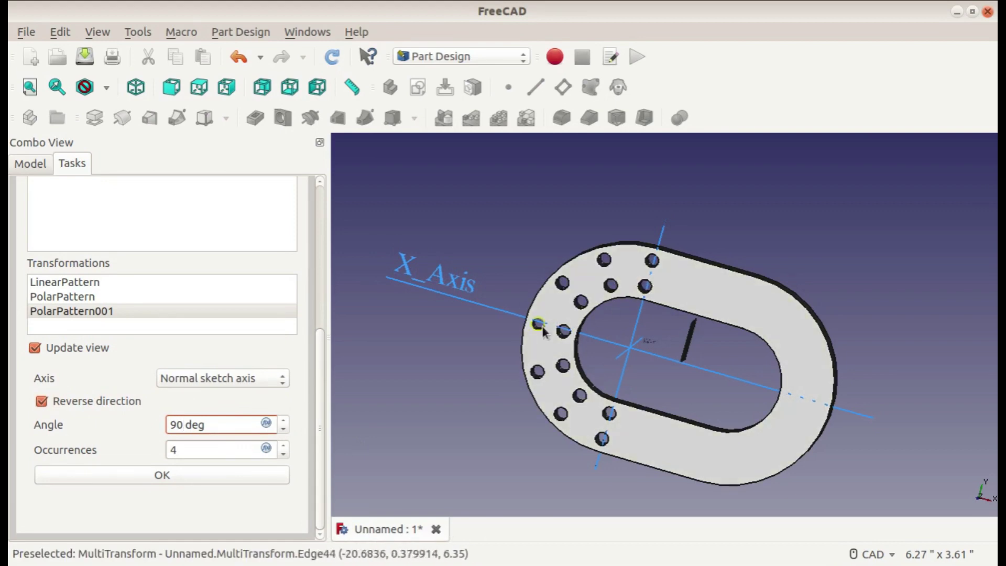
left_click(100, 474)
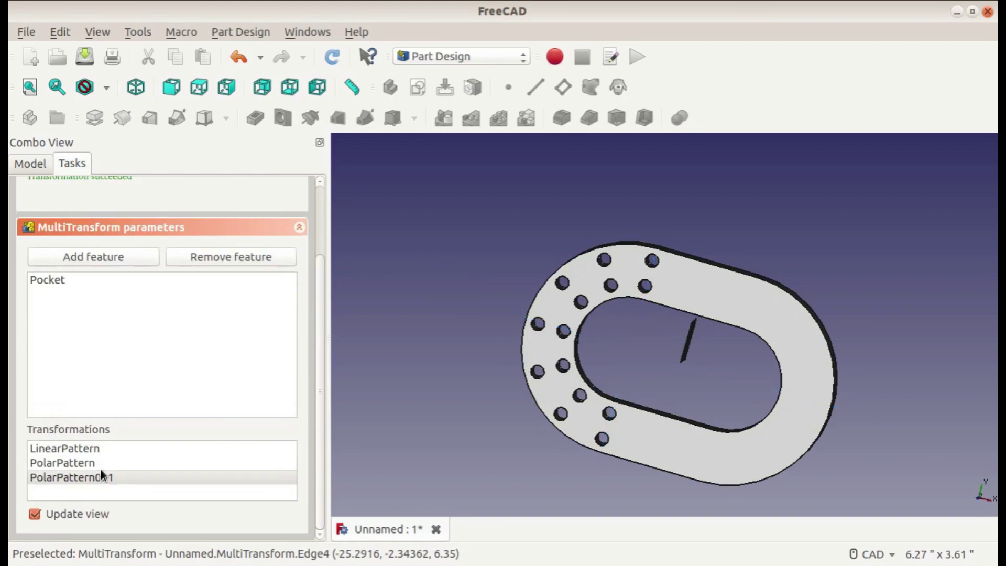
Add a mirrored transformation after the second polar pattern and set its plane to be chosen by selecting a reference.
left_click_drag(57, 445, 63, 477)
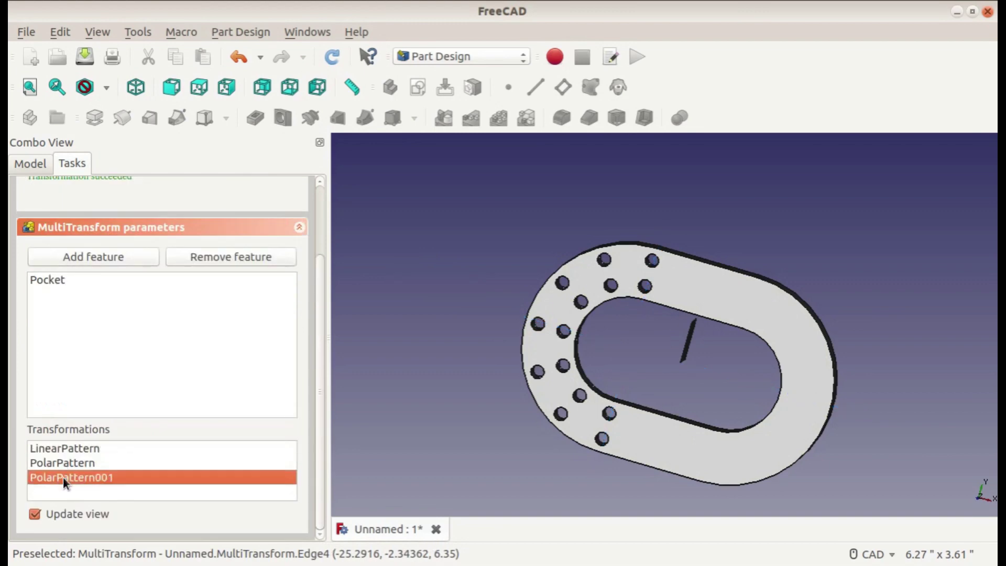
right_click(71, 492)
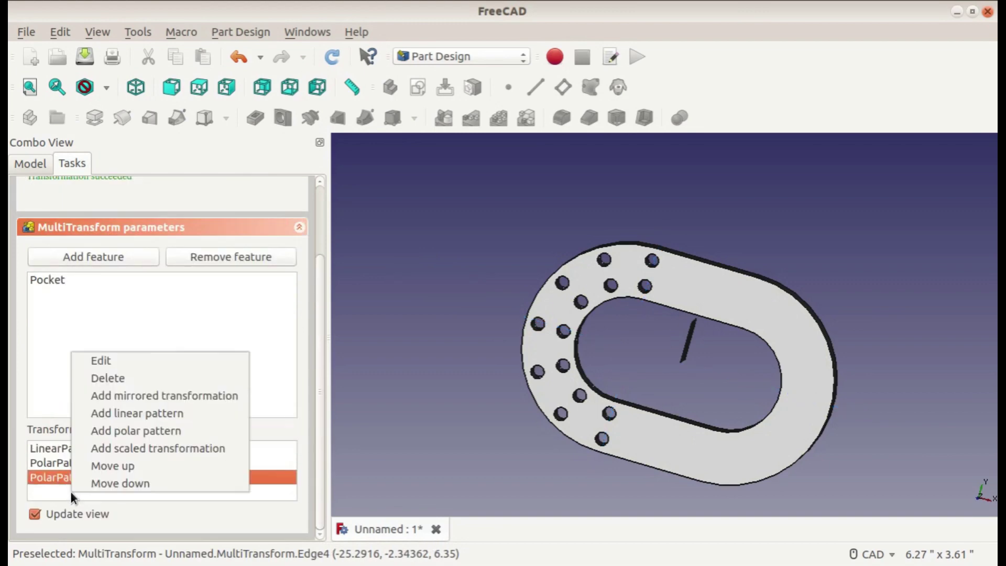
left_click(149, 395)
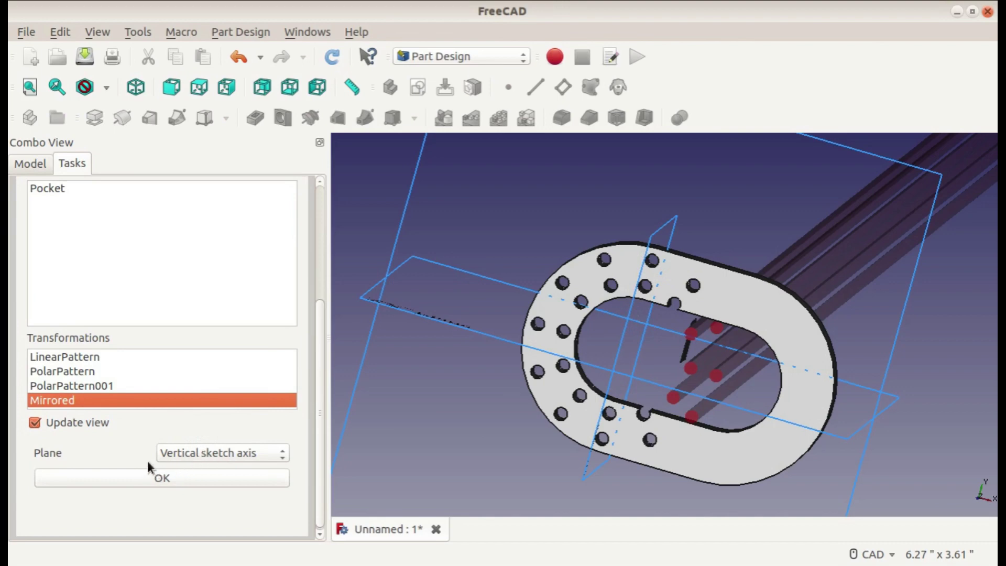
left_click(216, 453)
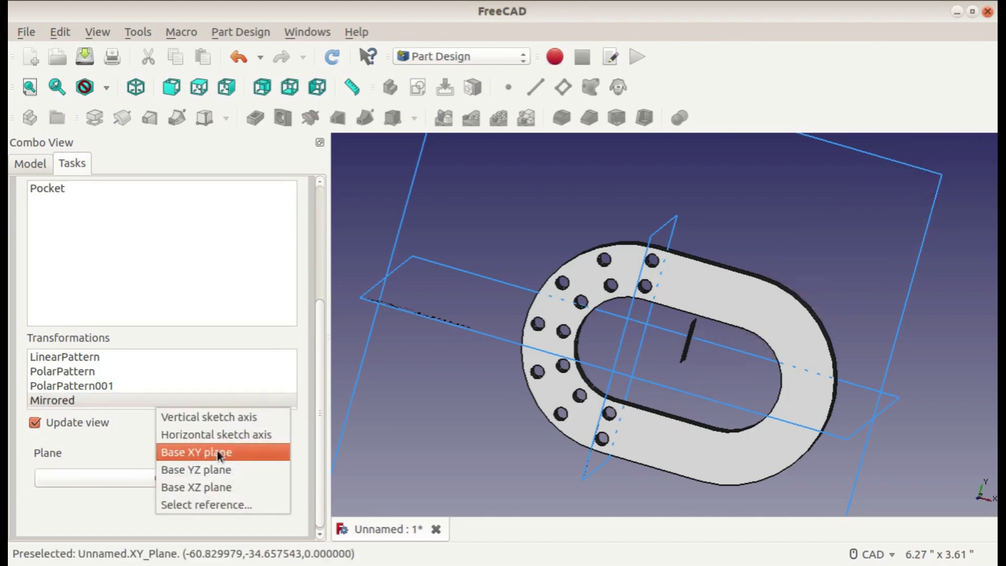
left_click(213, 505)
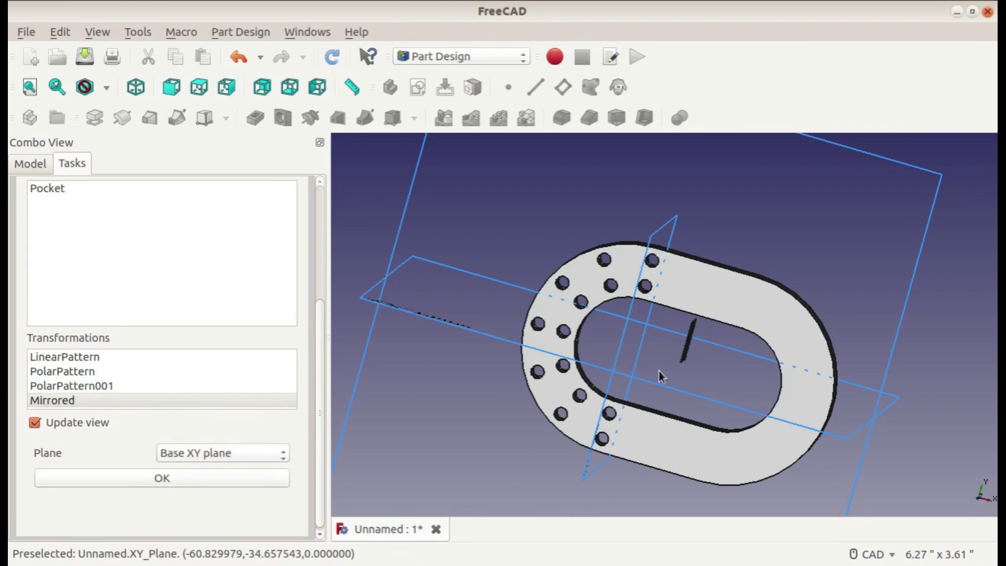
Pick the face of the small plane inside the ring's opening as the mirror plane.
middle_click_drag(656, 350, 603, 348)
scroll(733, 341, "up", 2)
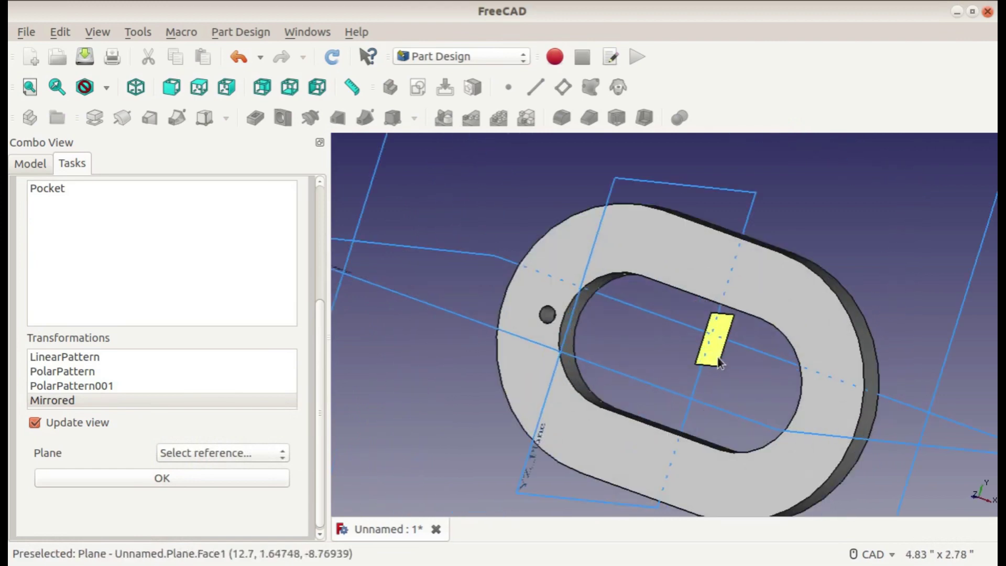
left_click(714, 338)
left_click(344, 304)
left_click(600, 358)
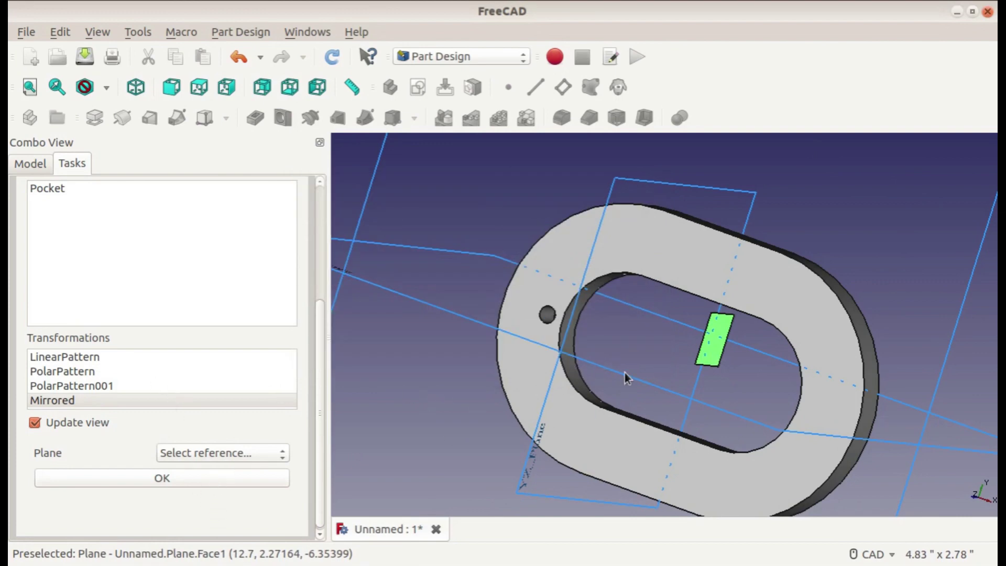
left_click(568, 321)
scroll(568, 321, "up", 5)
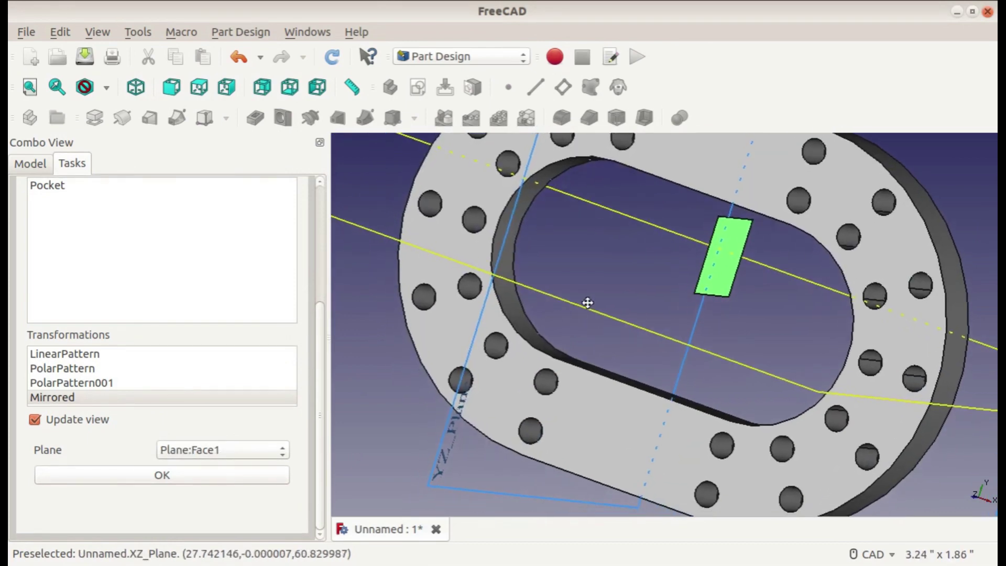
scroll(604, 328, "down", 6)
middle_click_drag(605, 341, 573, 288)
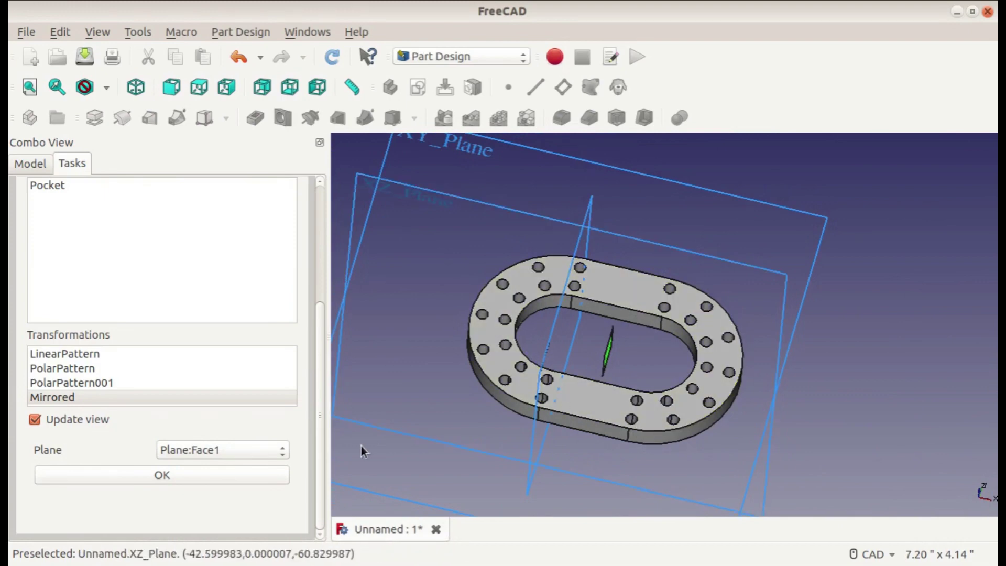
right_click(99, 402)
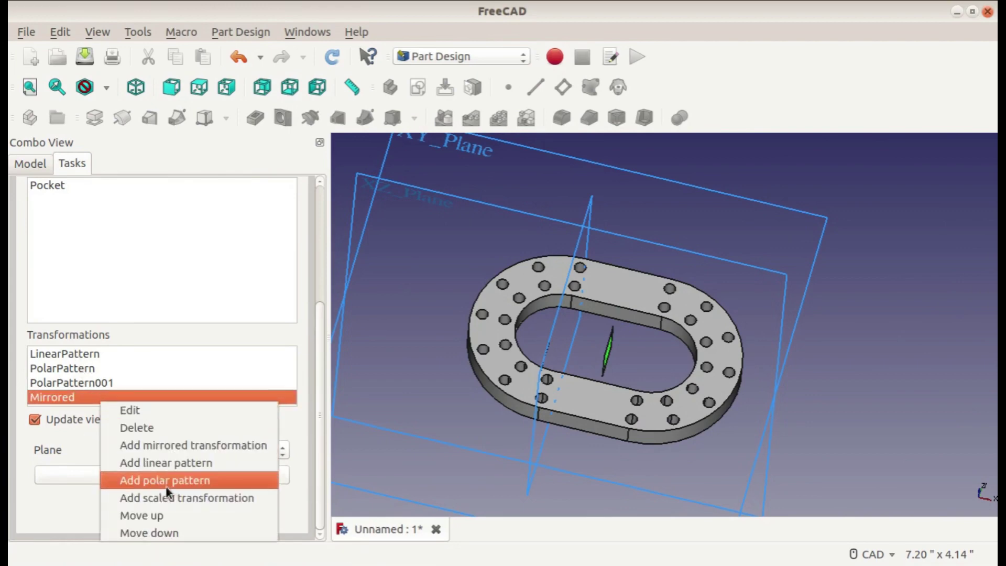
left_click(94, 444)
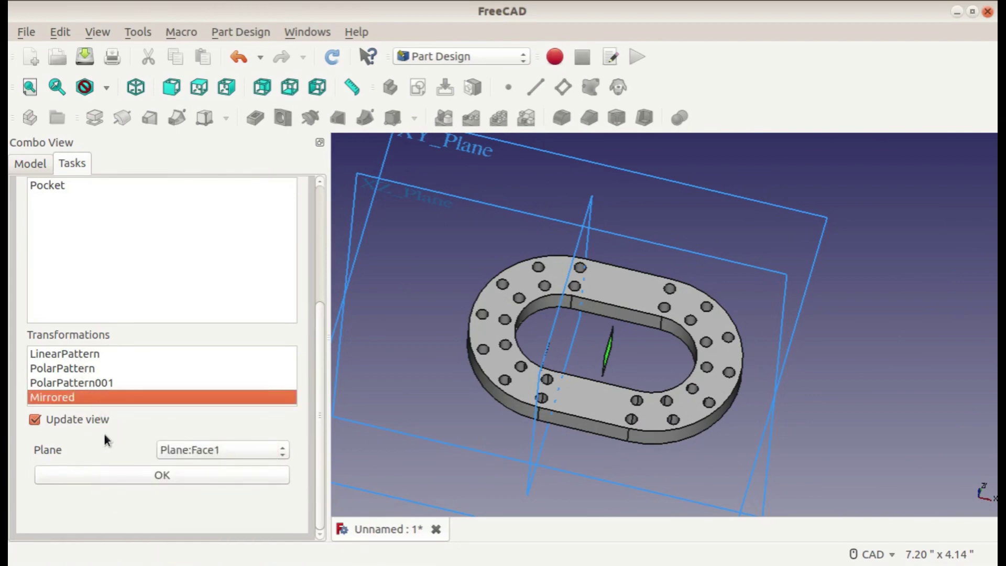
scroll(114, 371, "up", 2)
scroll(200, 433, "down", 2)
right_click(196, 384)
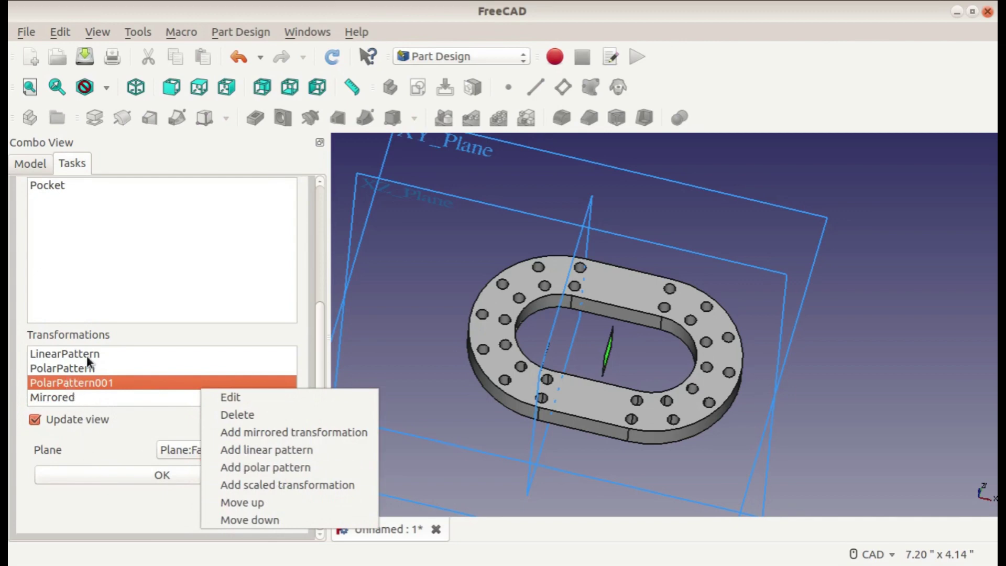
left_click(79, 429)
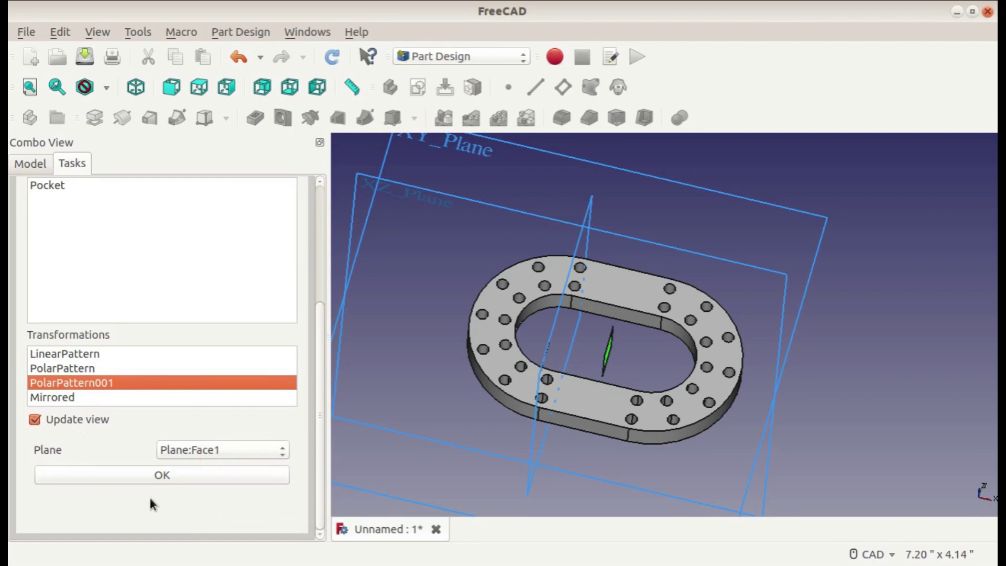
Accept the mirrored transformation and finish the MultiTransform feature.
left_click(192, 474)
scroll(189, 454, "up", 2)
scroll(187, 460, "down", 1)
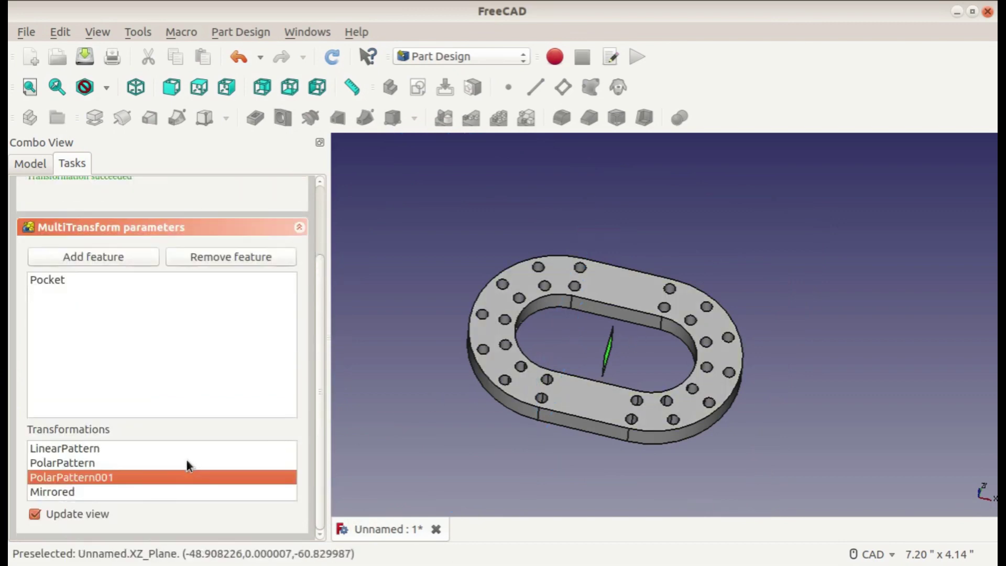
scroll(183, 476, "up", 1)
scroll(117, 488, "down", 1)
scroll(121, 485, "up", 2)
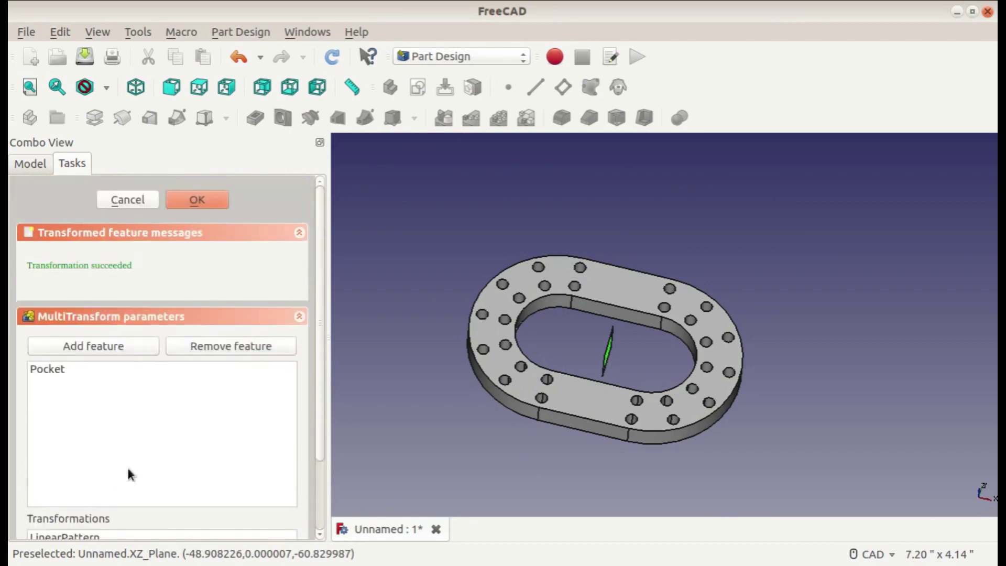
left_click(199, 199)
middle_click_drag(589, 344, 573, 294)
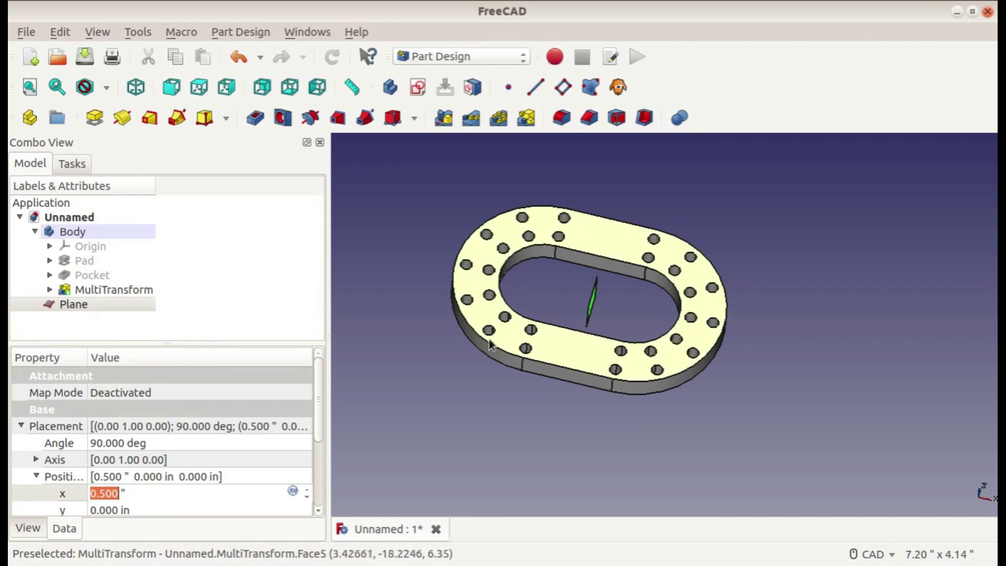
Compare the original Pocket with the MultiTransform result by switching the visibility of each feature.
left_click(50, 276)
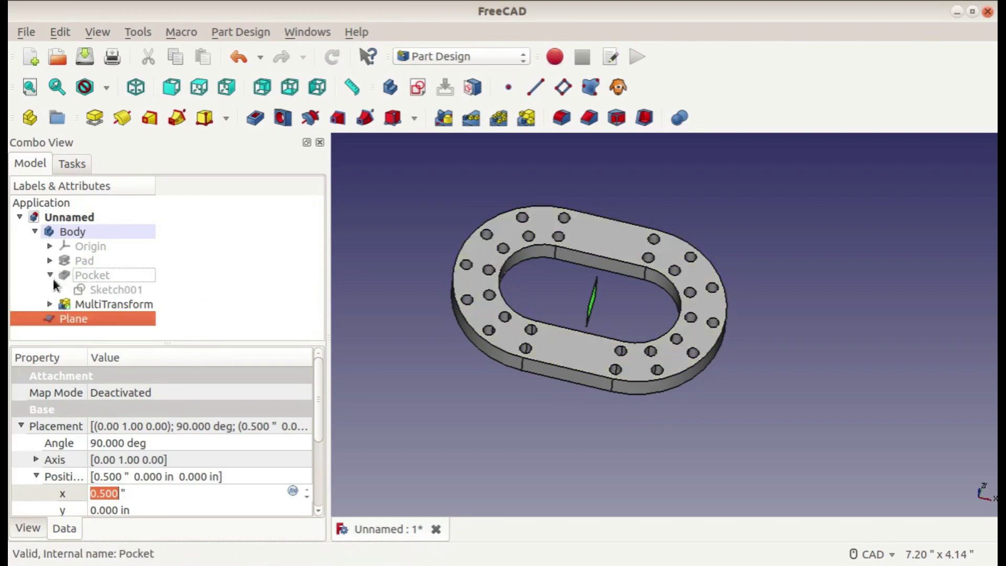
left_click(99, 290)
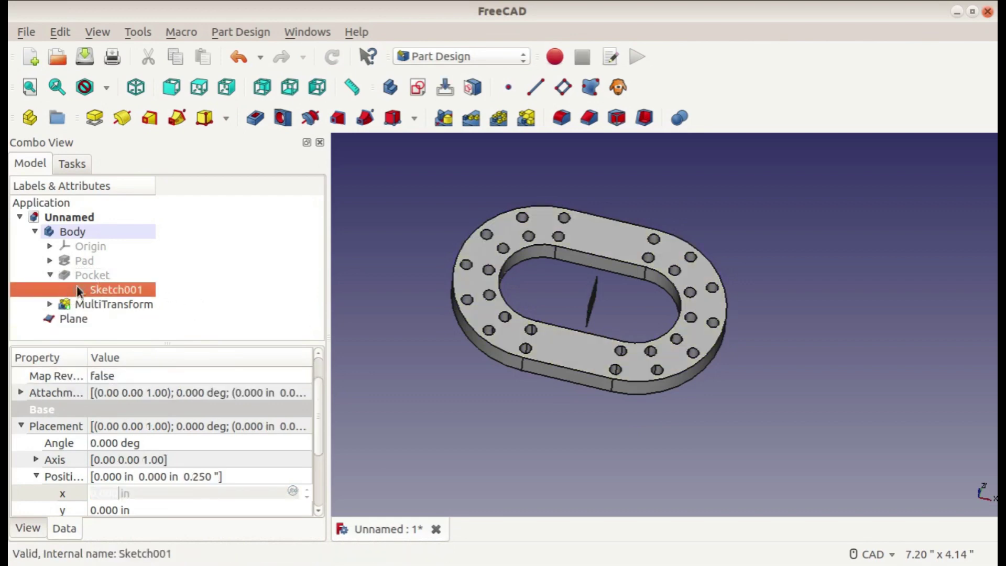
left_click(50, 275)
left_click(89, 278)
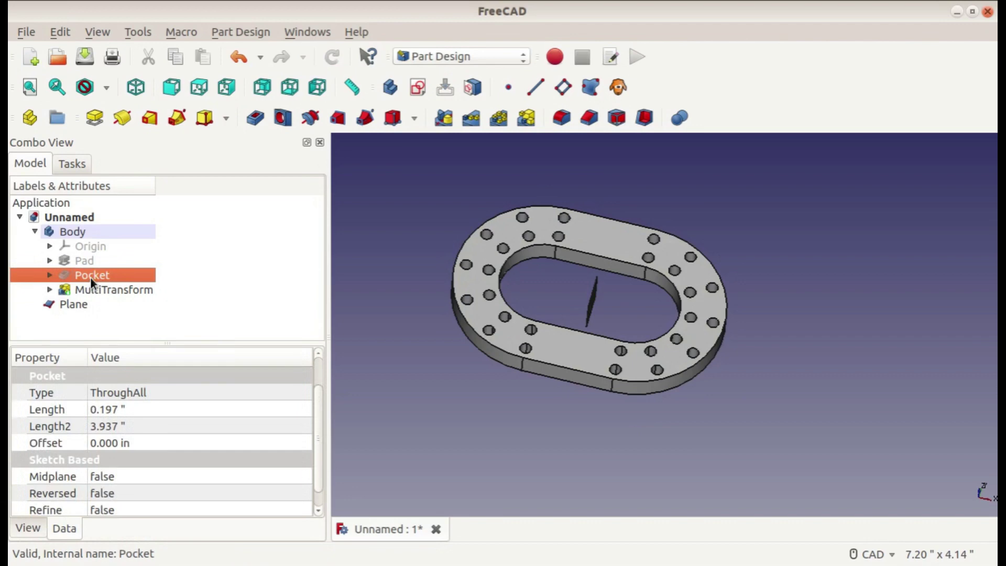
key("space")
left_click(100, 292)
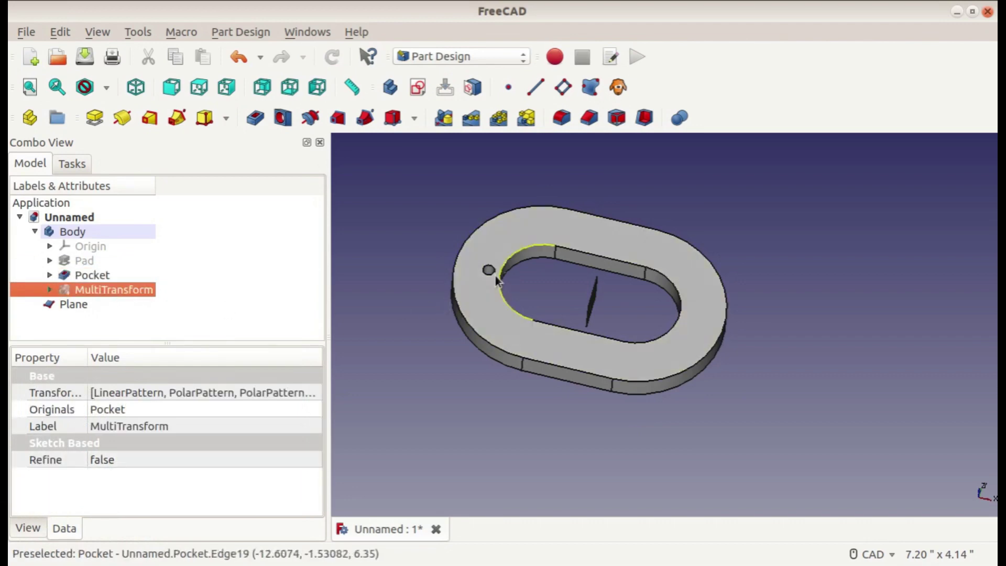
left_click(111, 278)
key("space")
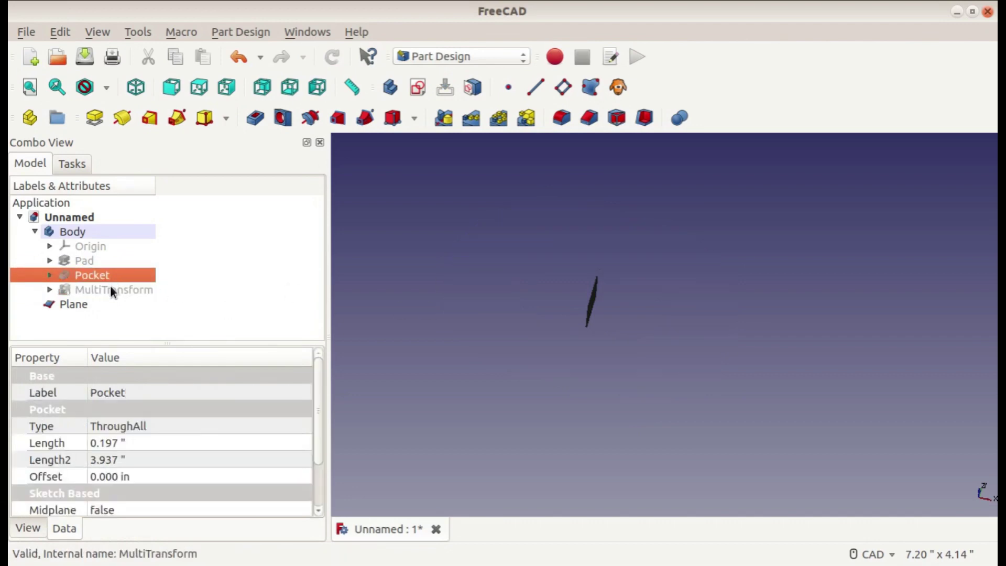
left_click(110, 288)
key("space")
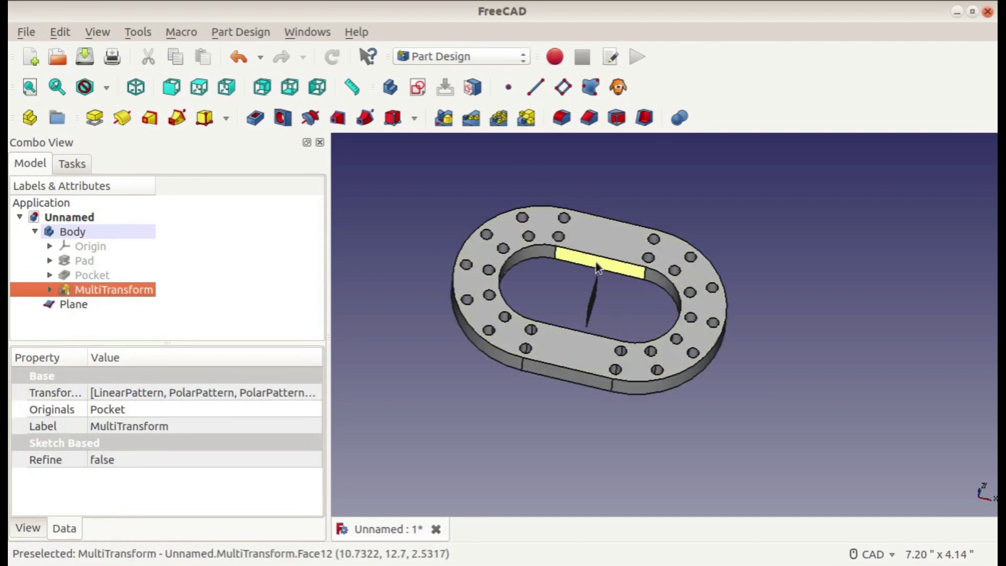
Hide the Plane object and show the finished ring in an enlarged isometric view.
middle_click_drag(516, 265, 559, 293)
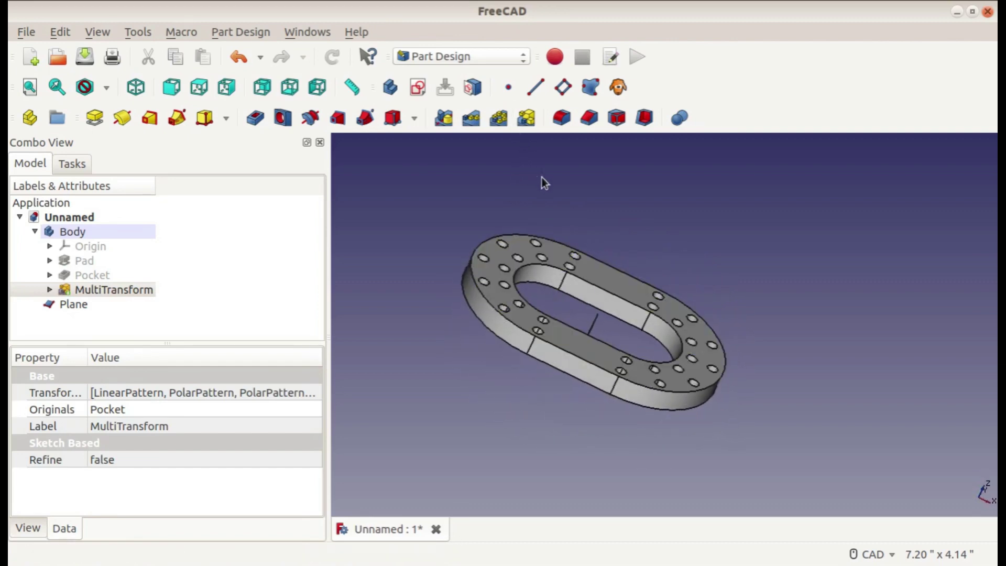
middle_click_drag(563, 159, 596, 316)
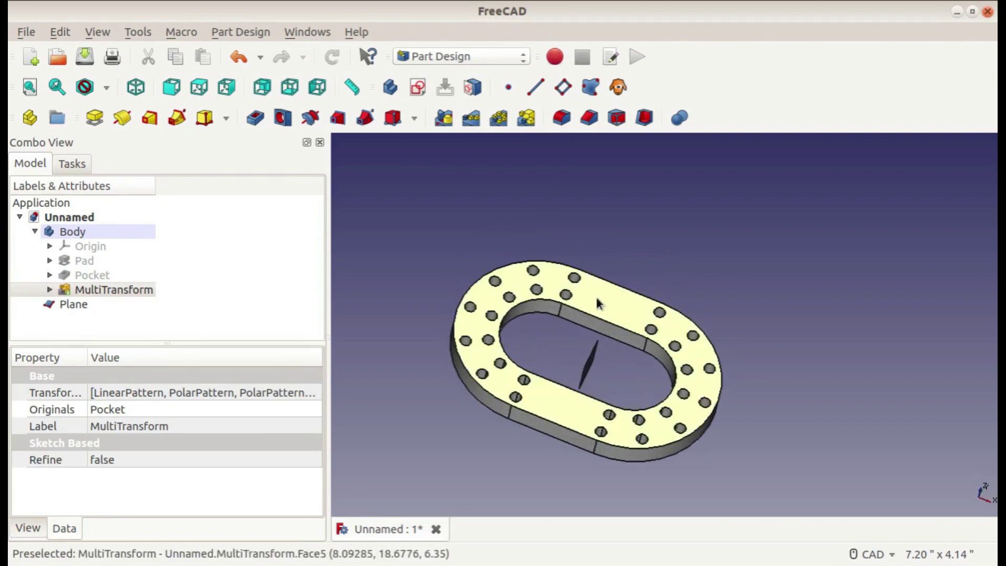
middle_click_drag(589, 358, 681, 349)
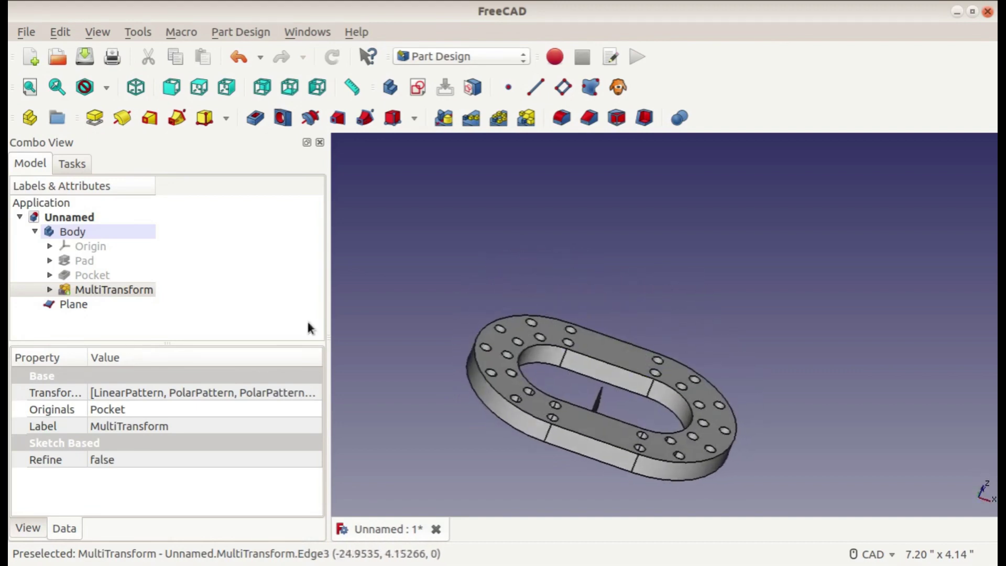
left_click(99, 303)
key("space")
left_click(436, 262)
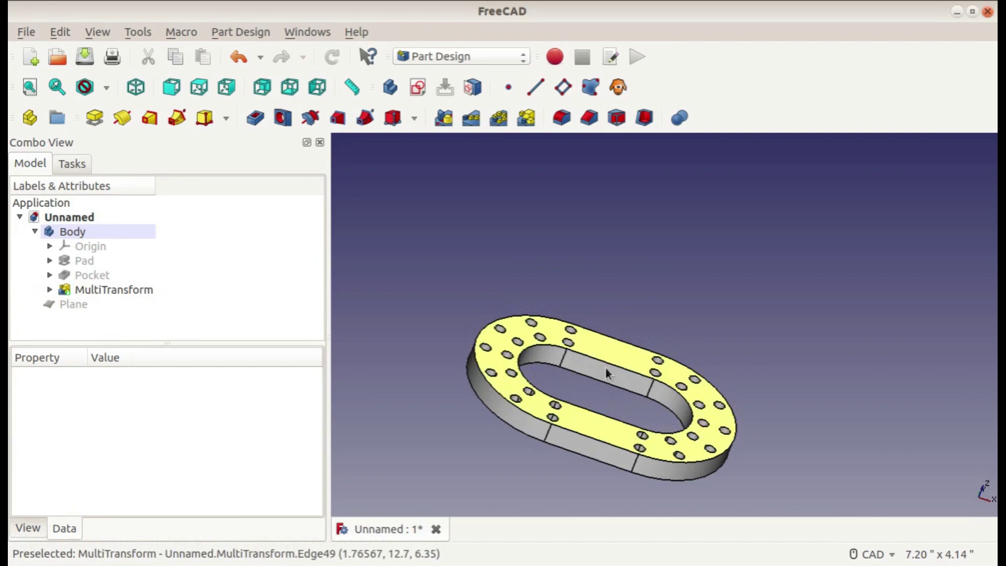
left_click(136, 87)
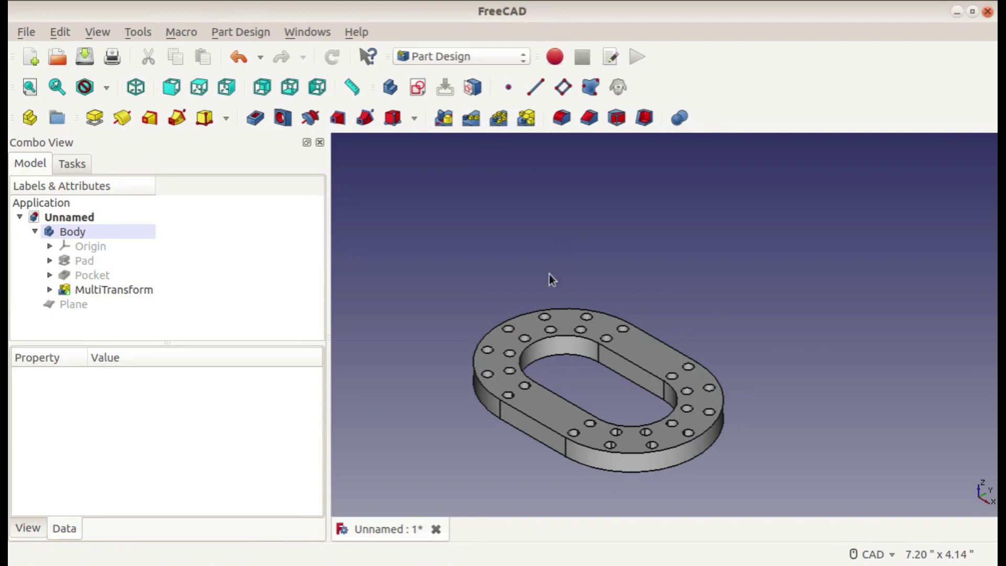
scroll(563, 272, "up", 2)
middle_click_drag(575, 270, 613, 169)
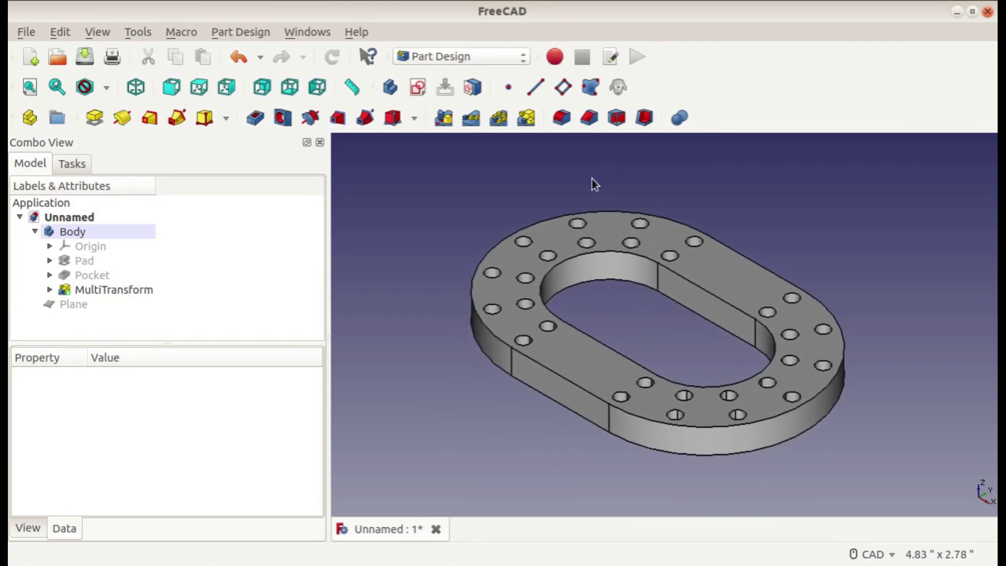